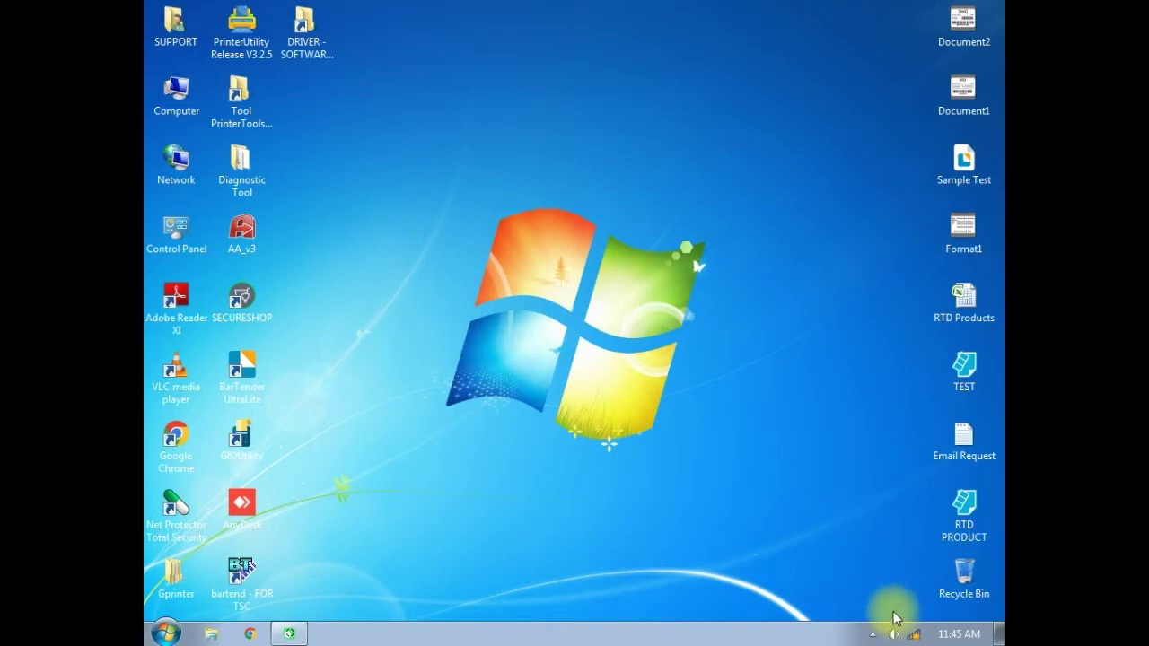
Step: Join the printer-AP wireless network from the tray, then launch Google Chrome
click(914, 634)
click(842, 428)
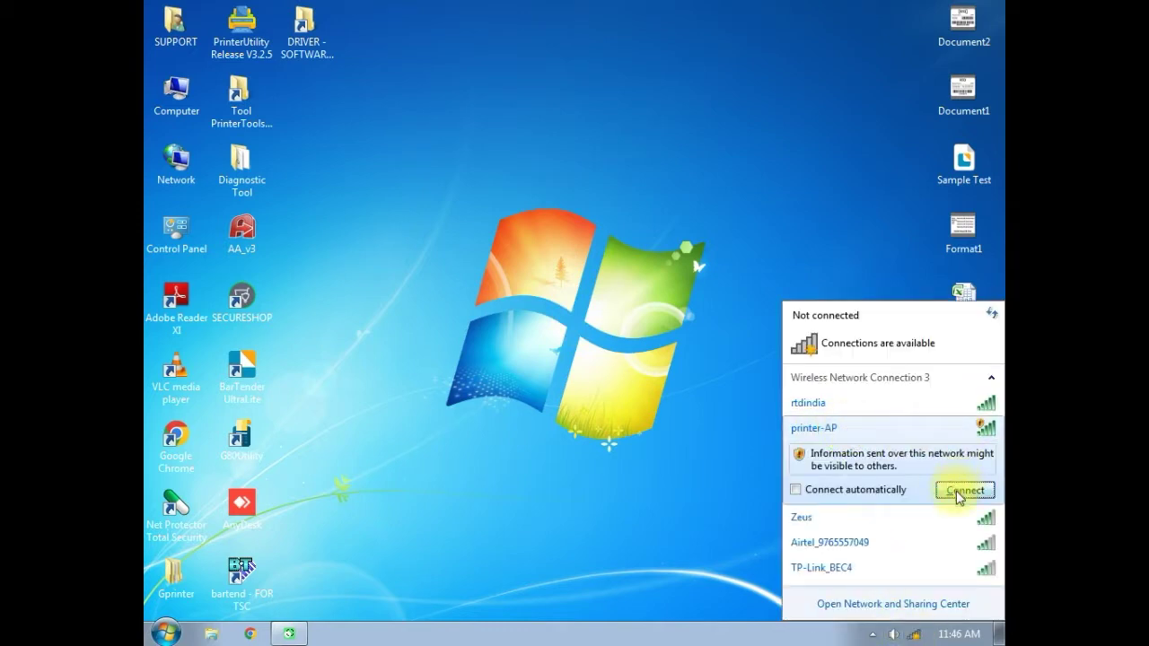
click(965, 490)
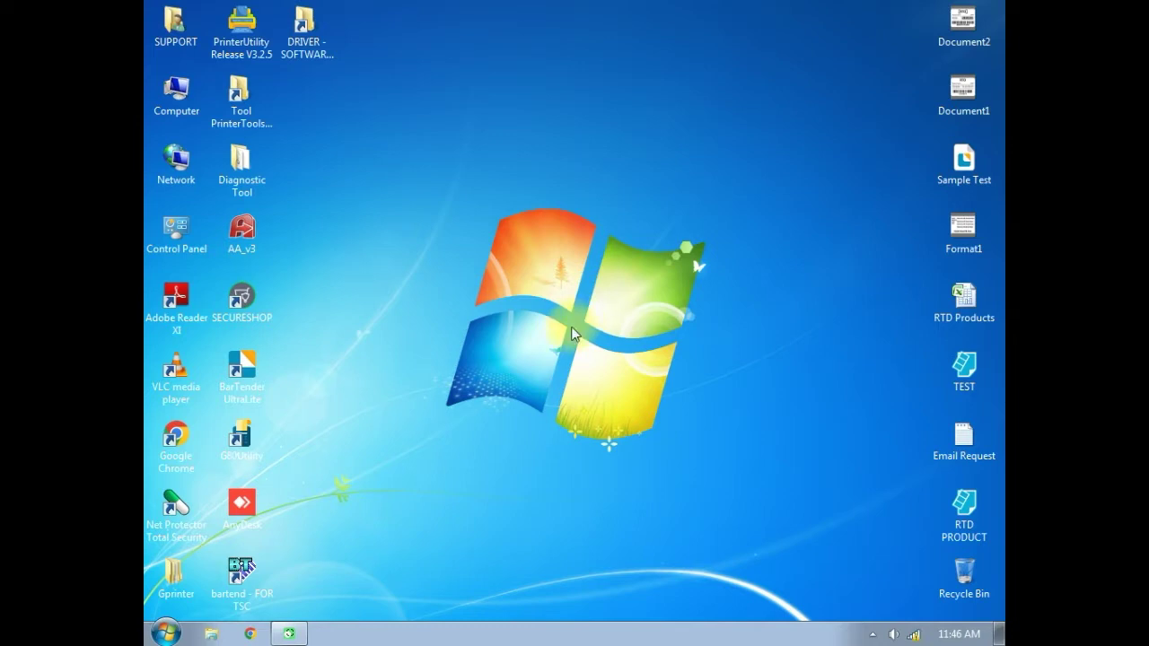
click(252, 635)
Step: Load 192.168.0.1 in Chrome and sign in to the printer's web configuration with the admin credentials
click(250, 634)
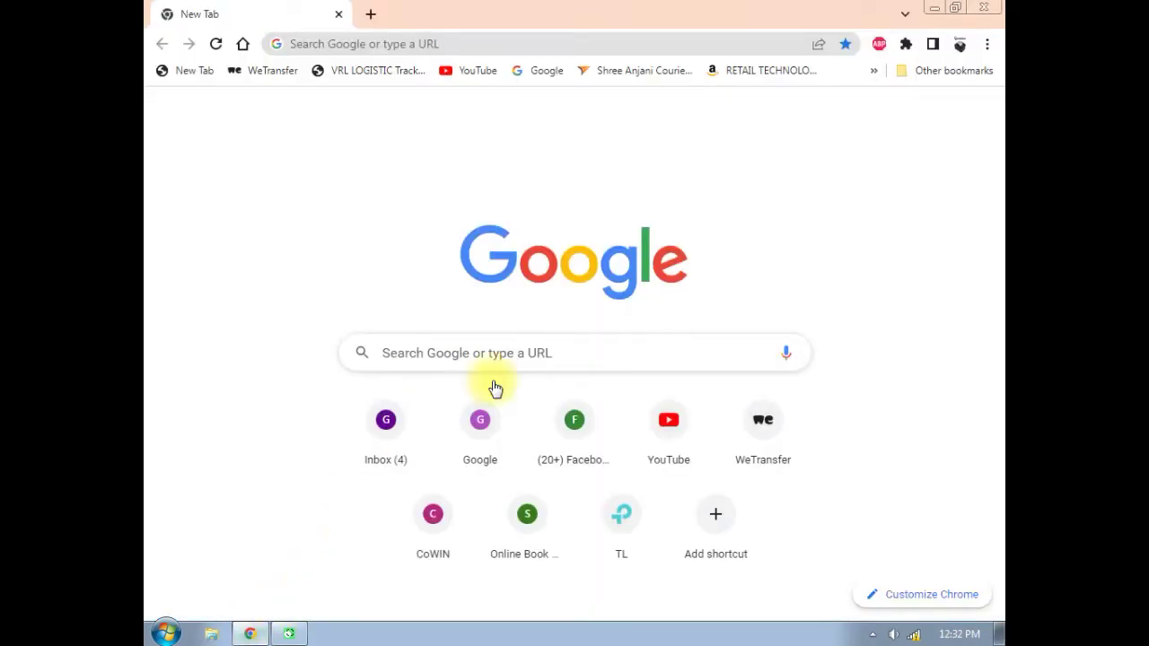
click(467, 43)
text(192)
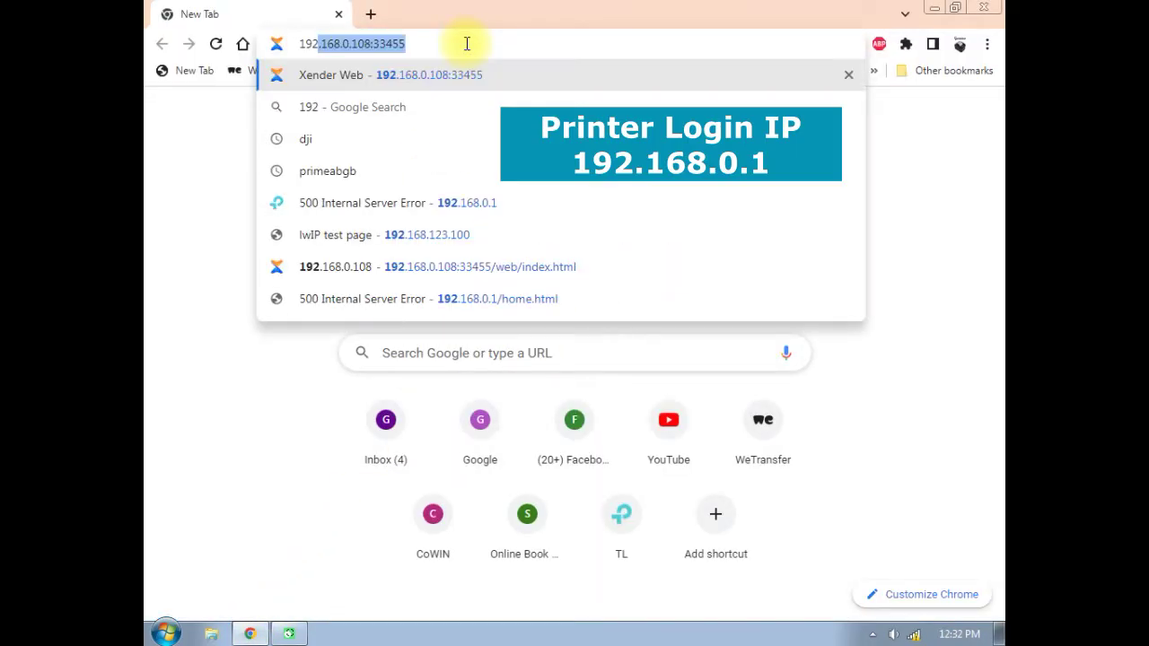
text(.168.0.1)
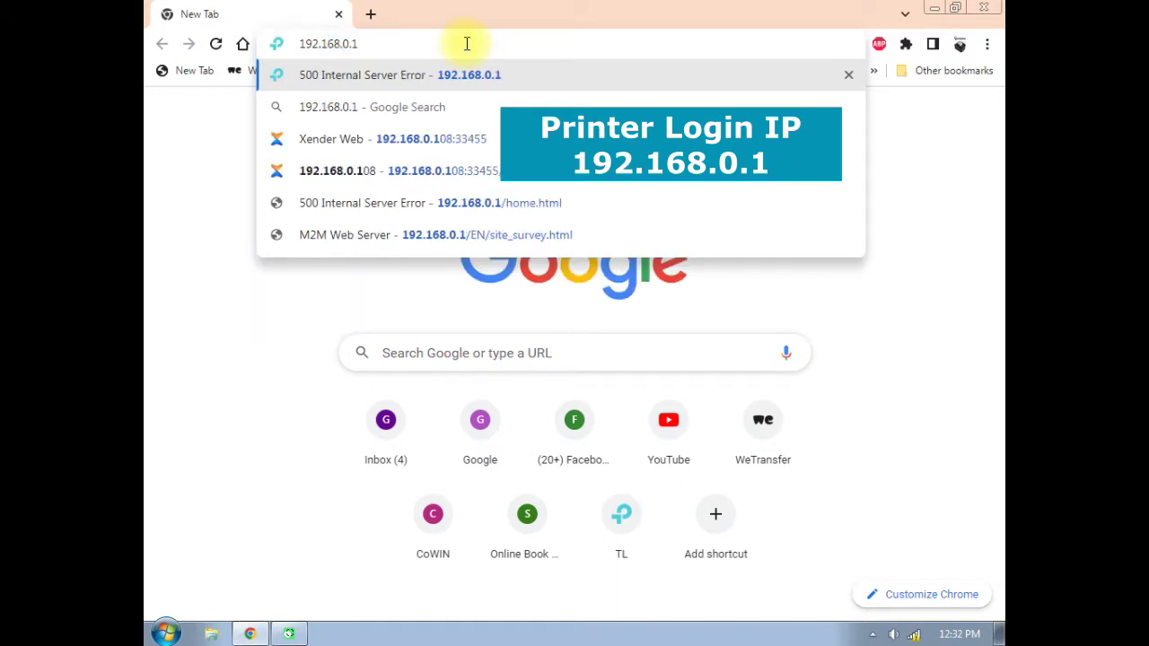
key(Return)
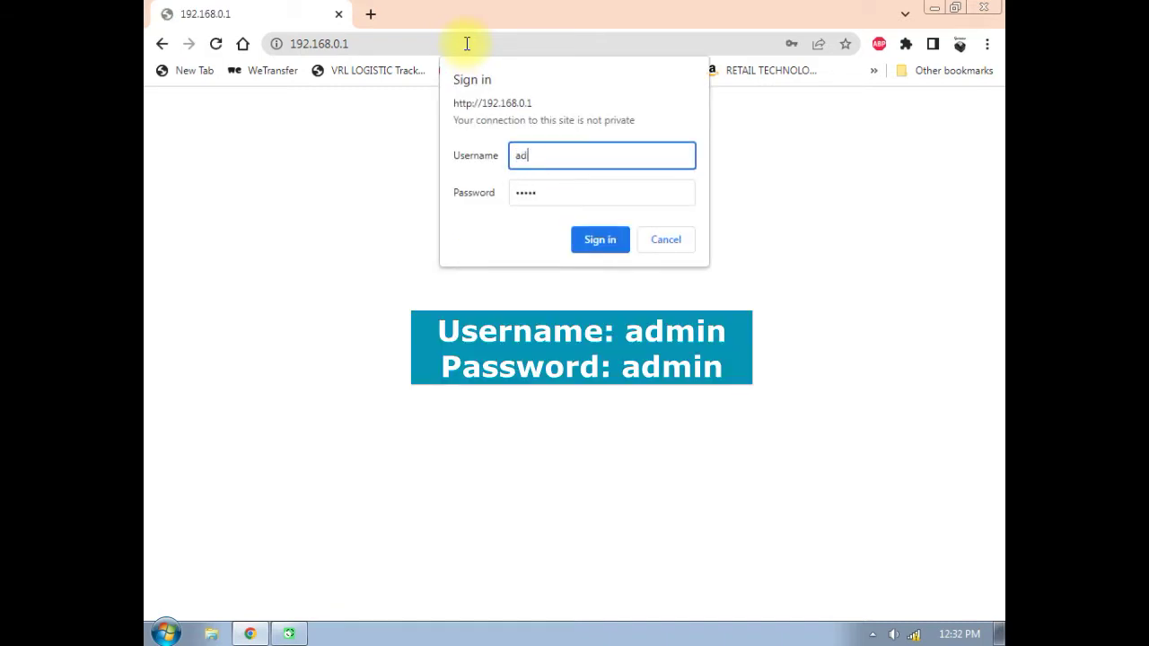
key(Tab)
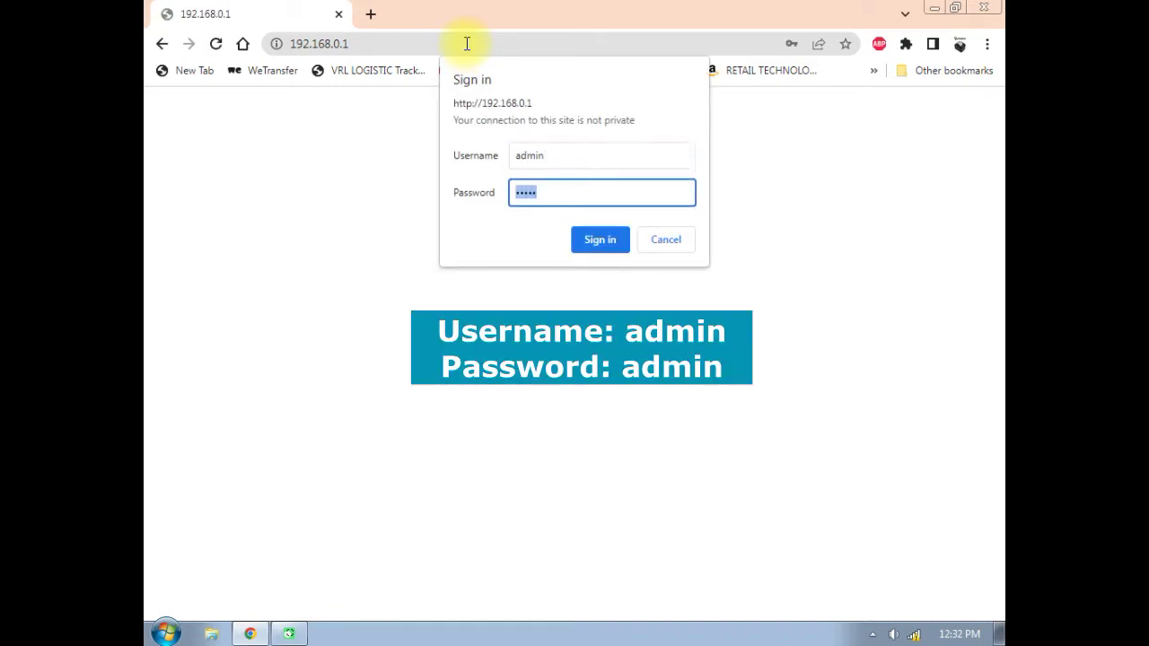
key(Return)
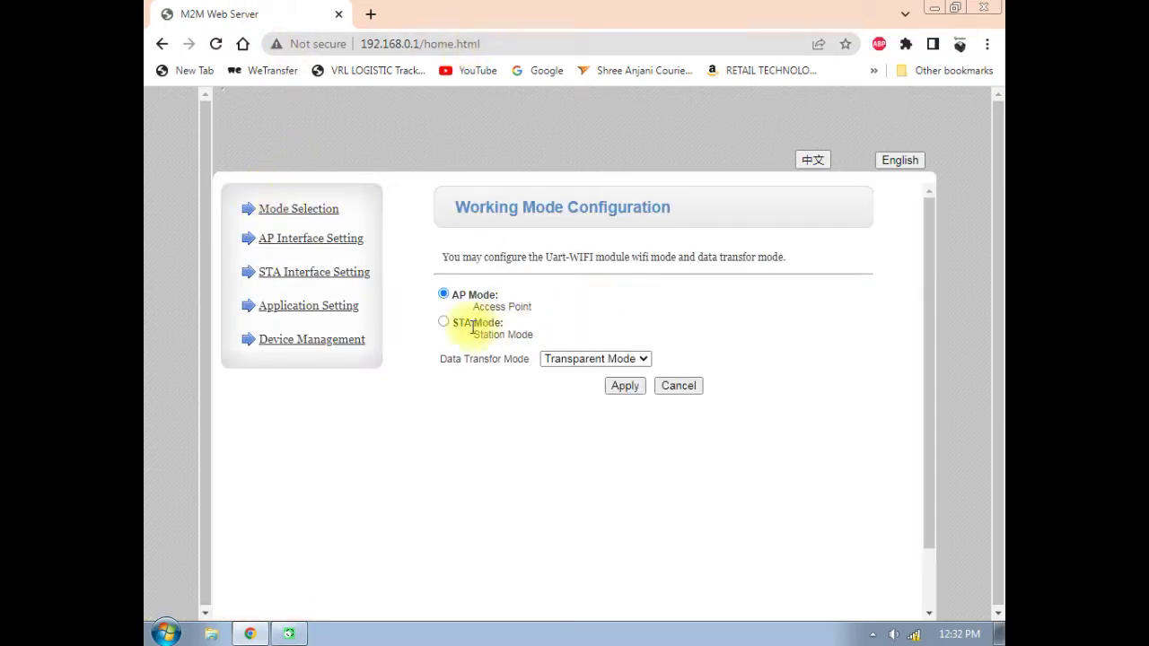
Step: Apply STA Mode as the working mode and bring up the STA Interface Setting page (SSID Printer-STA)
click(444, 324)
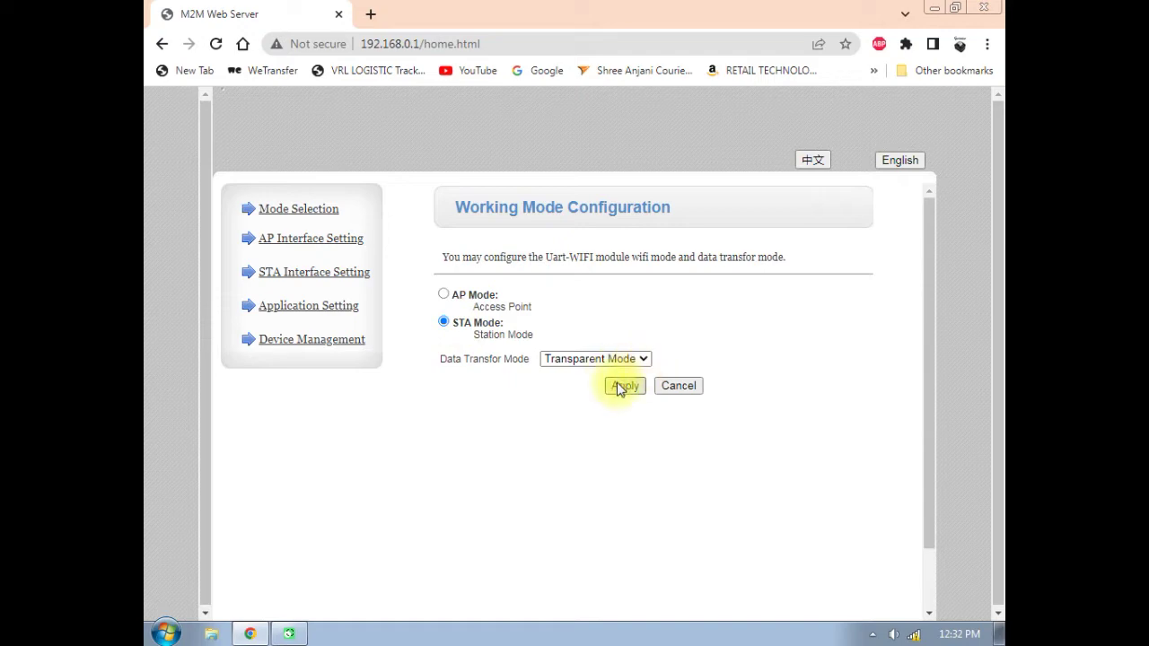
click(624, 388)
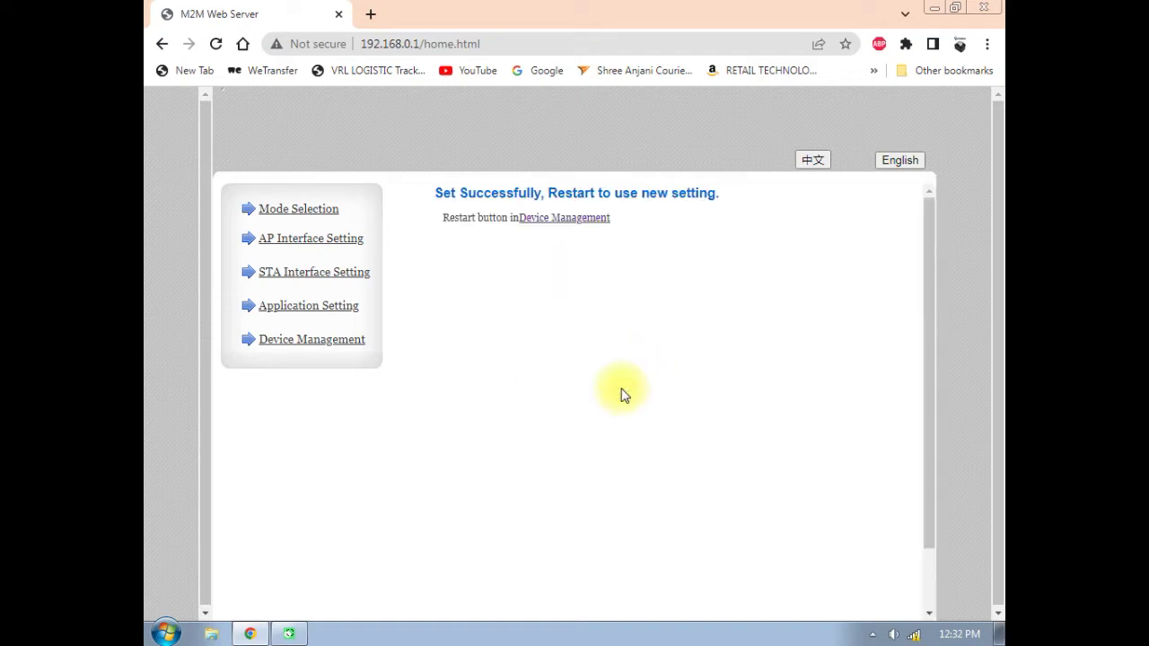
click(302, 243)
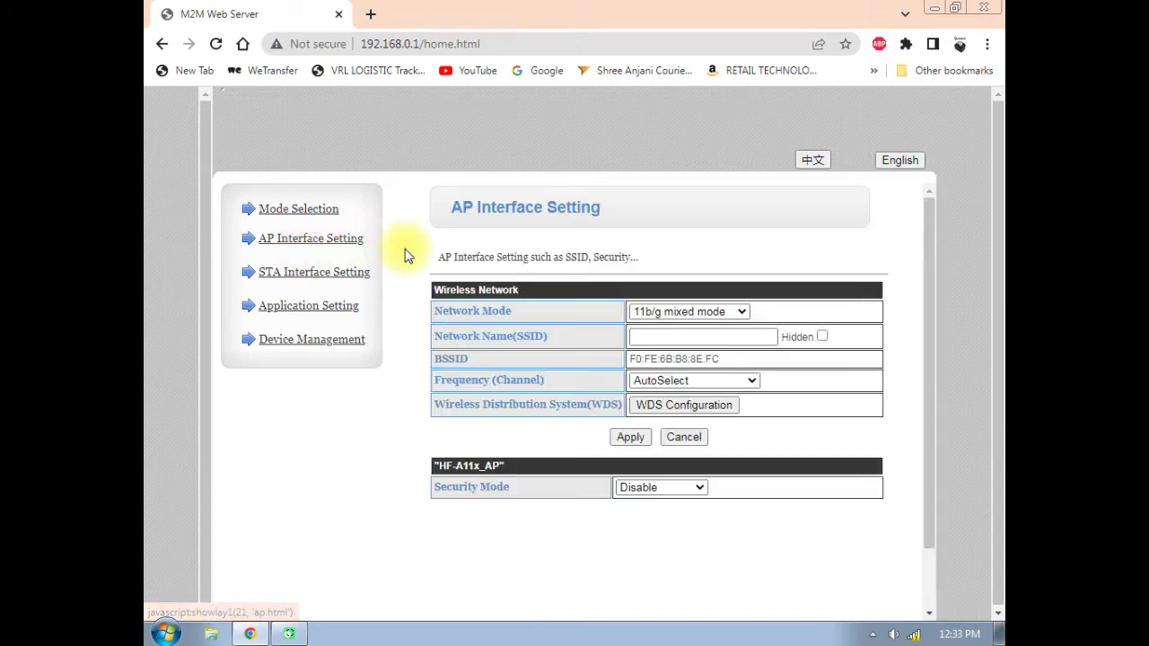
scroll(629, 362, down, 1)
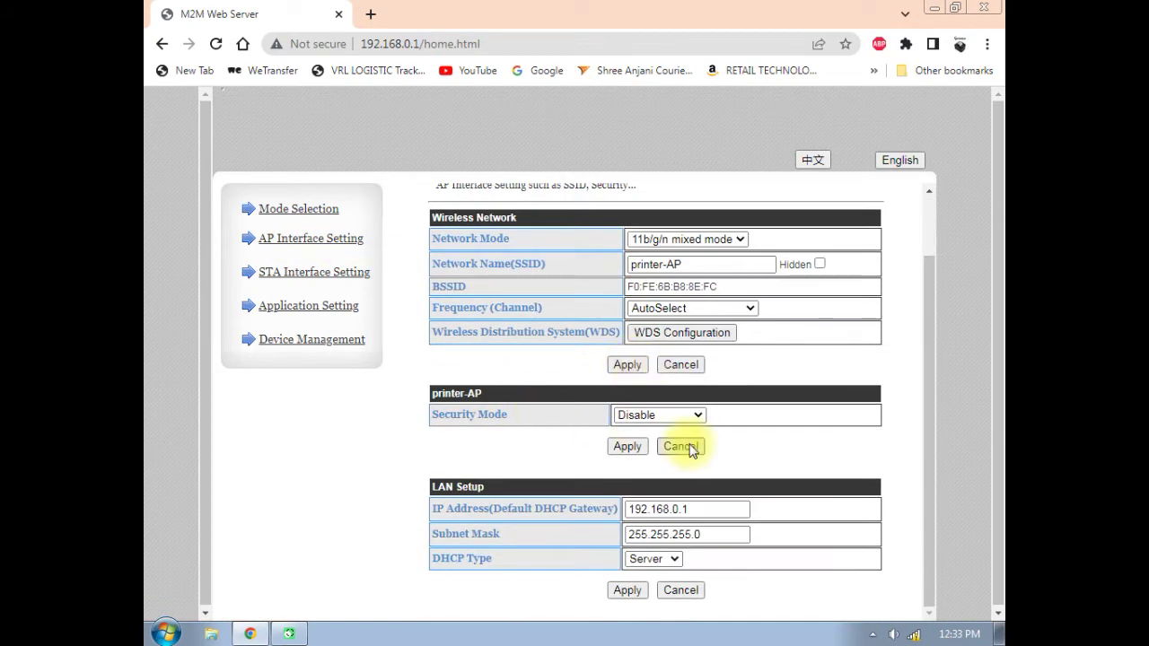
click(283, 274)
scroll(683, 301, down, 1)
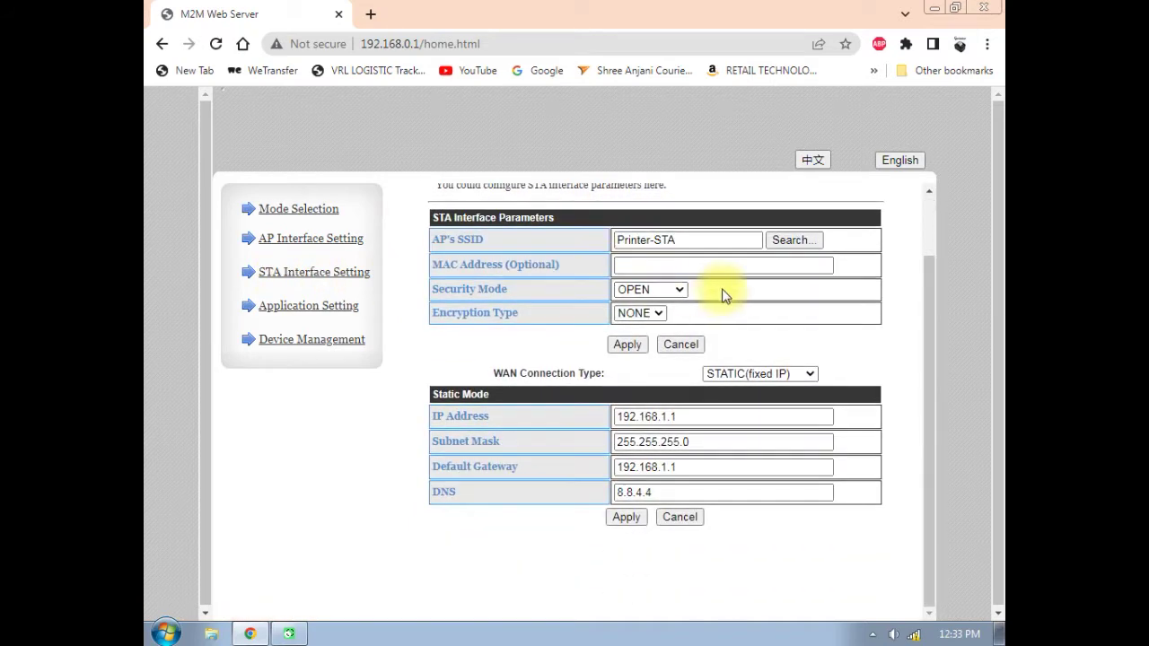
Step: Select the rtdindia WPA2PSK network from the search, enter its Wi-Fi pass phrase, and apply
click(805, 244)
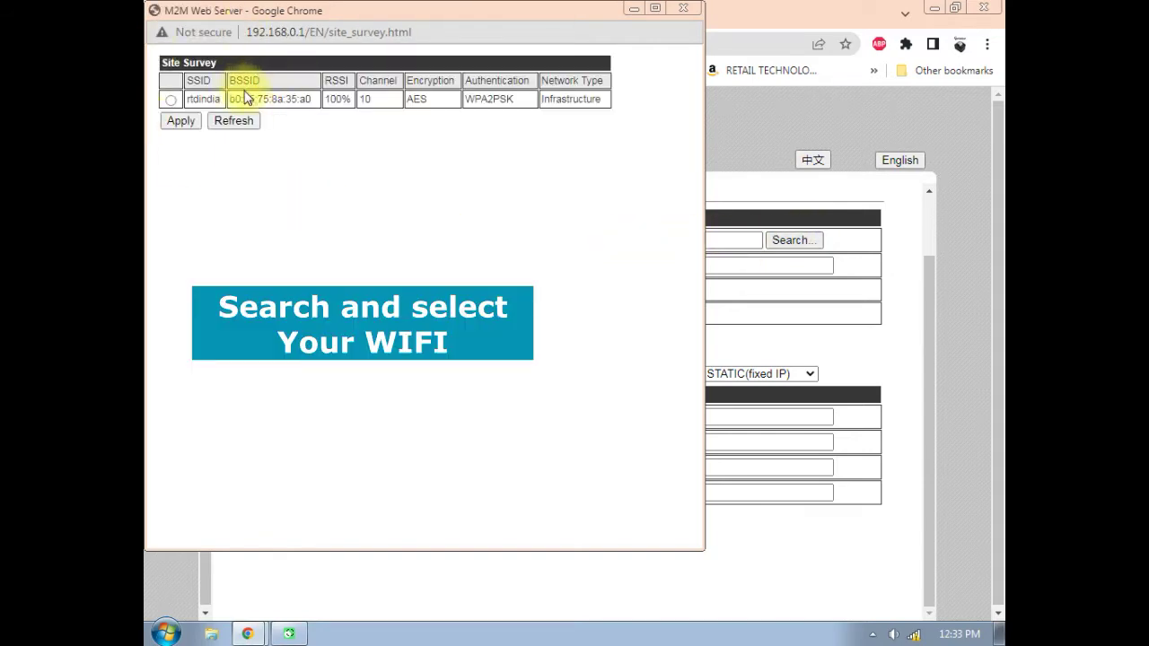
click(170, 100)
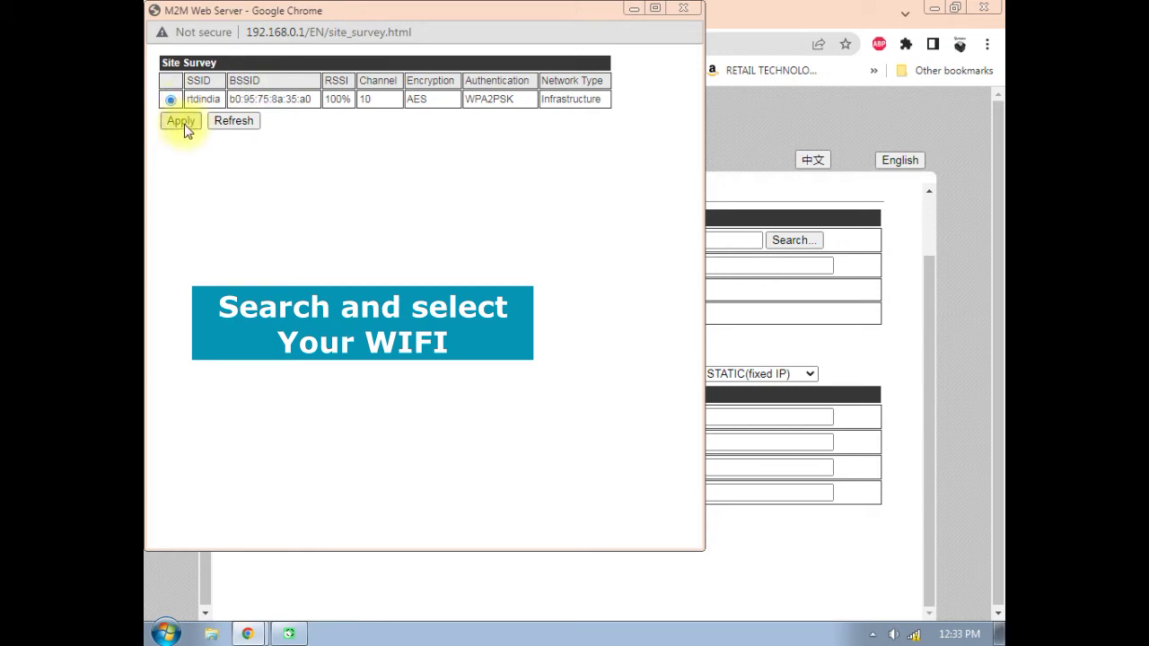
click(182, 121)
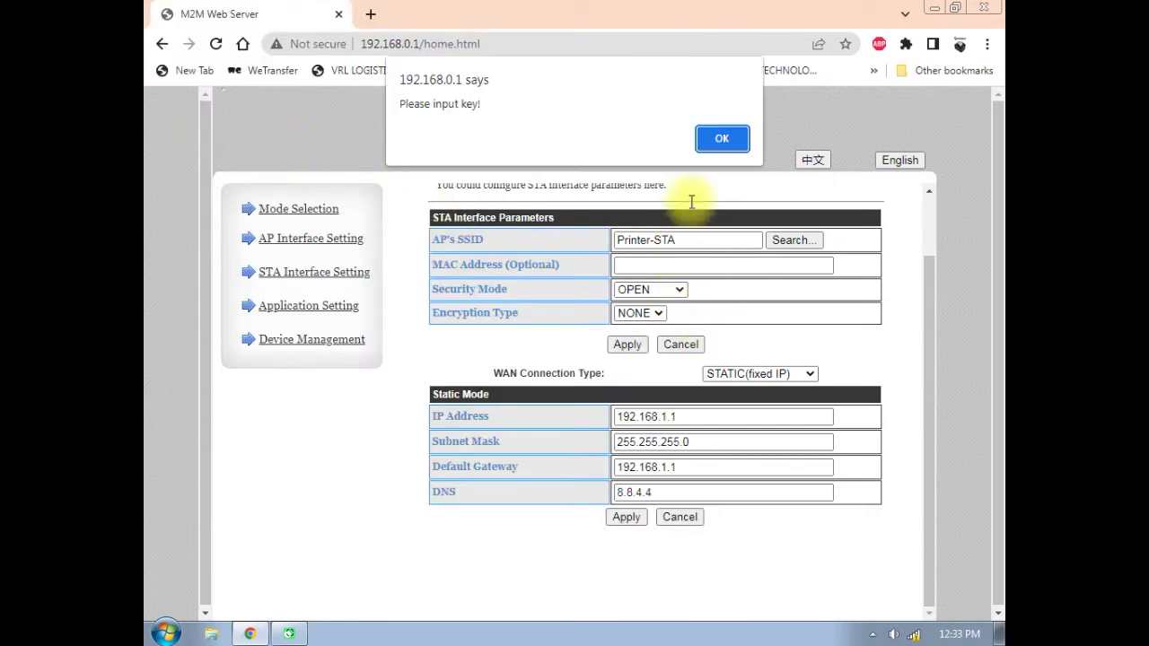
click(723, 140)
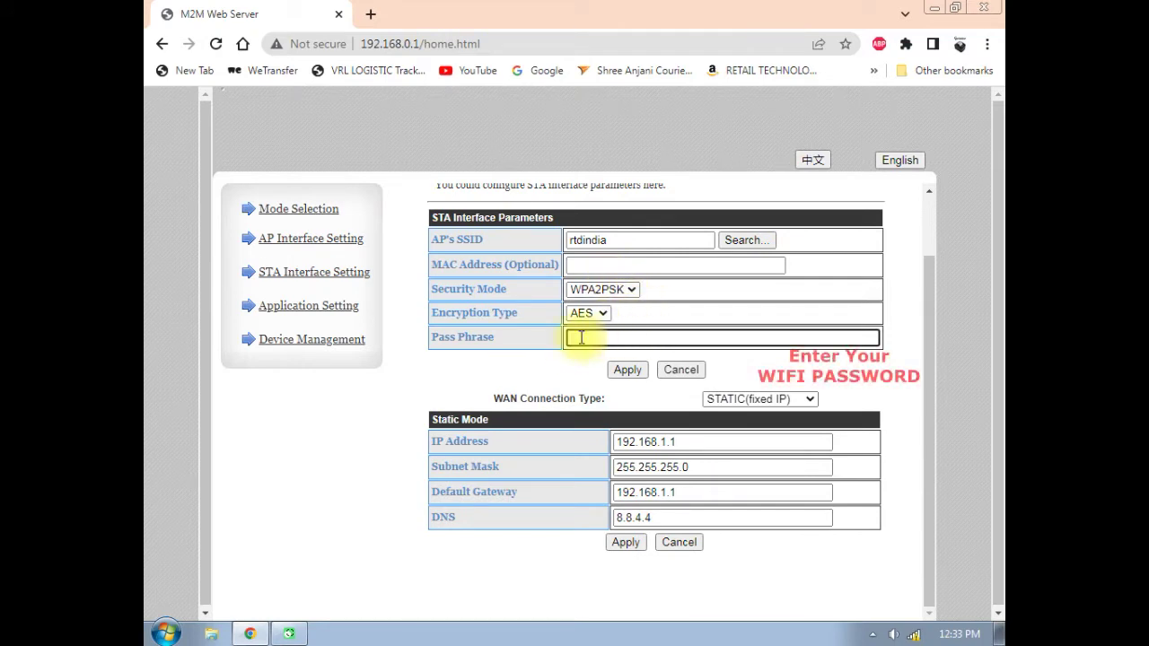
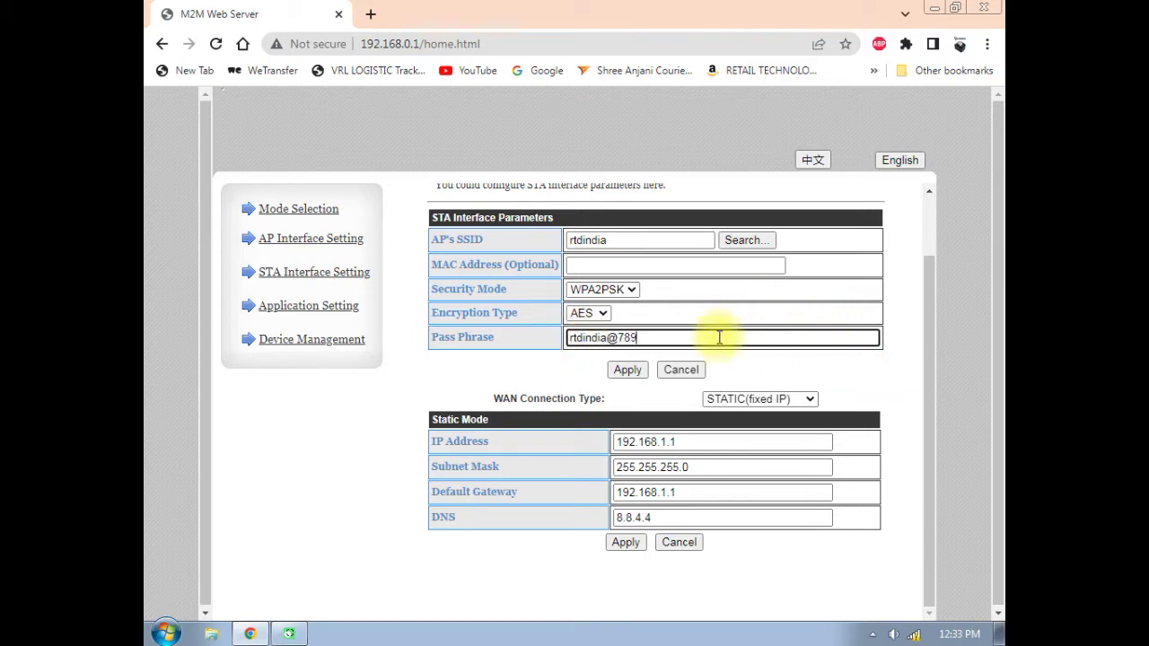
click(627, 369)
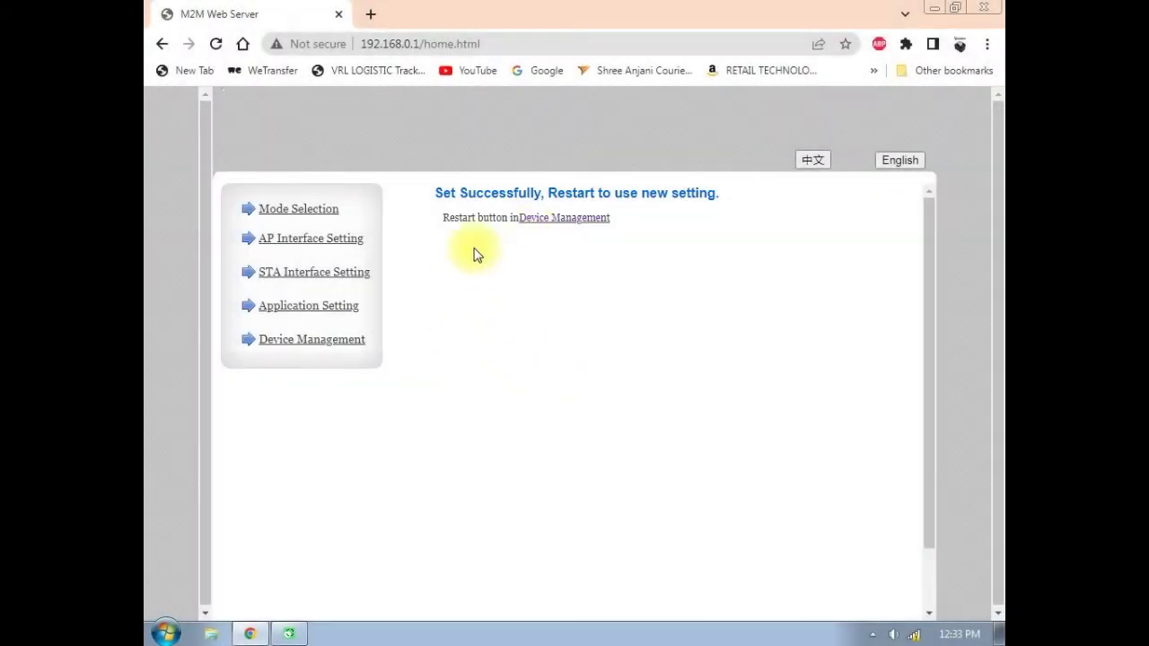
Step: Keep WAN type STATIC with IP 192.168.123.100 and gateway 192.168.123.1, and save
click(305, 272)
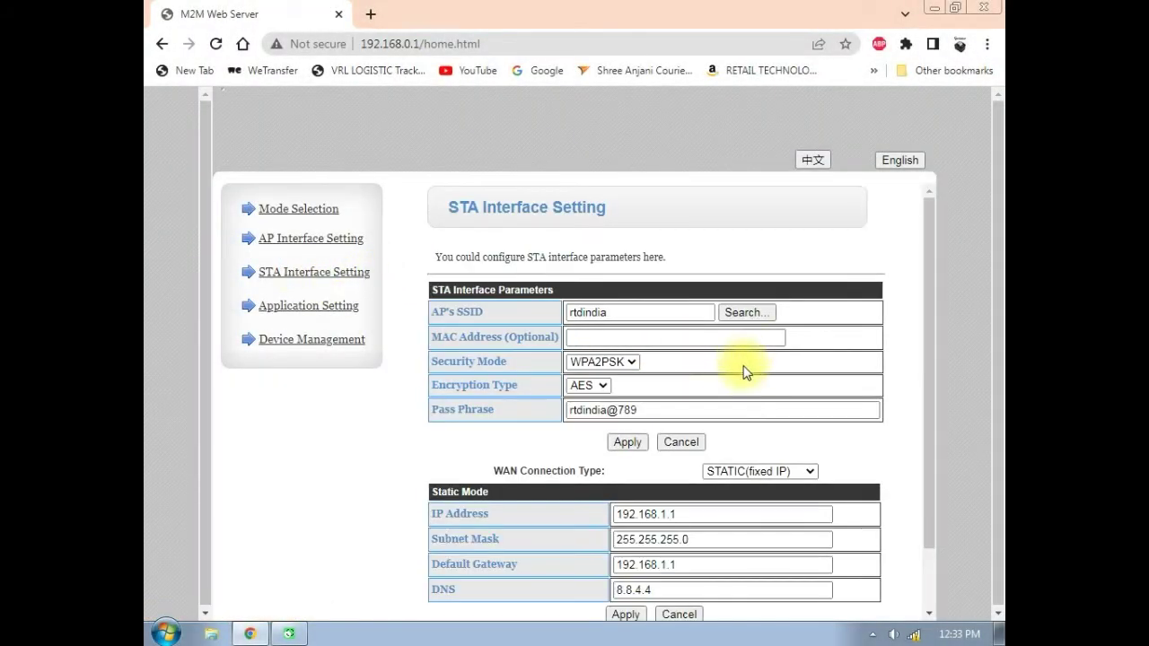
scroll(744, 370, down, 2)
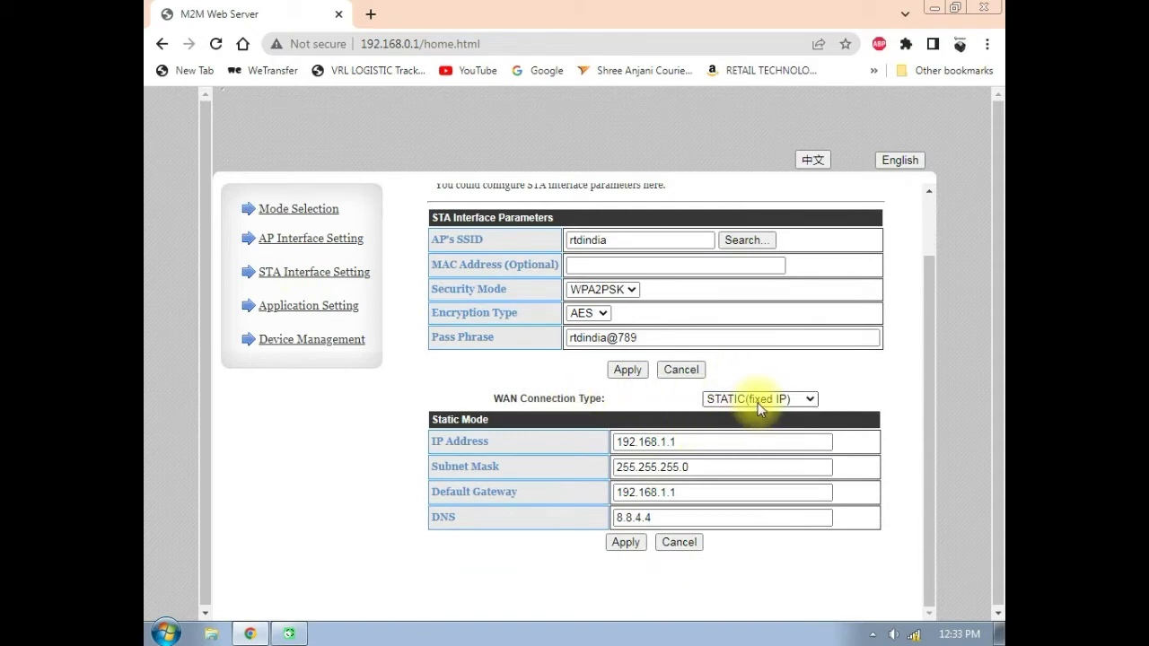
click(760, 404)
click(718, 412)
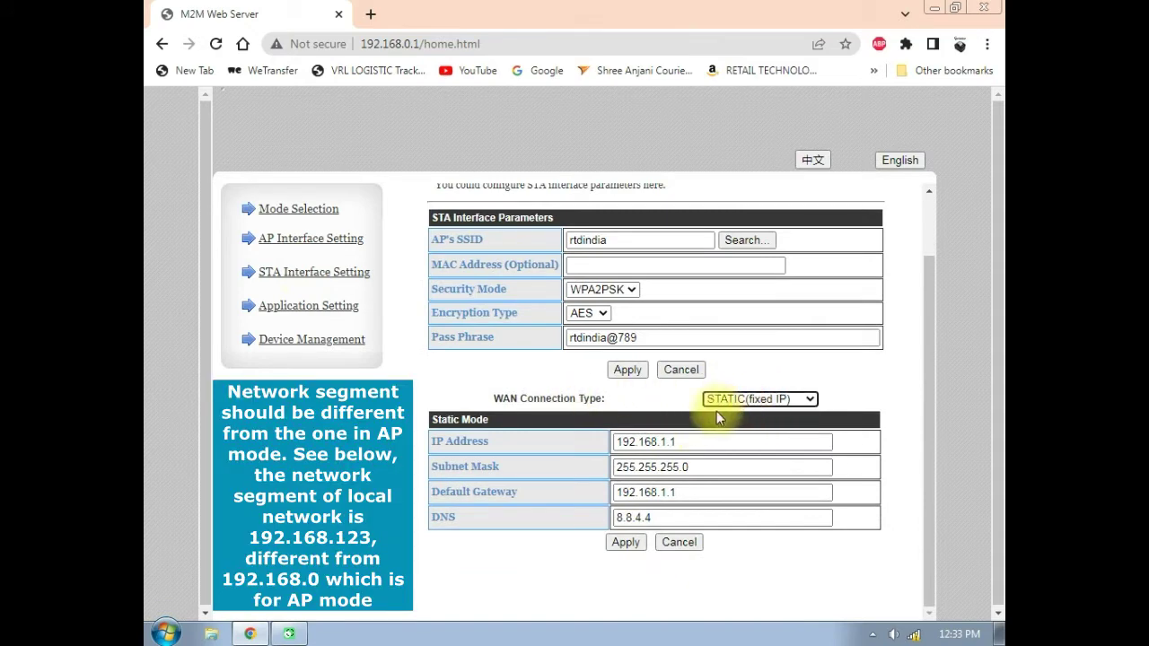
click(693, 442)
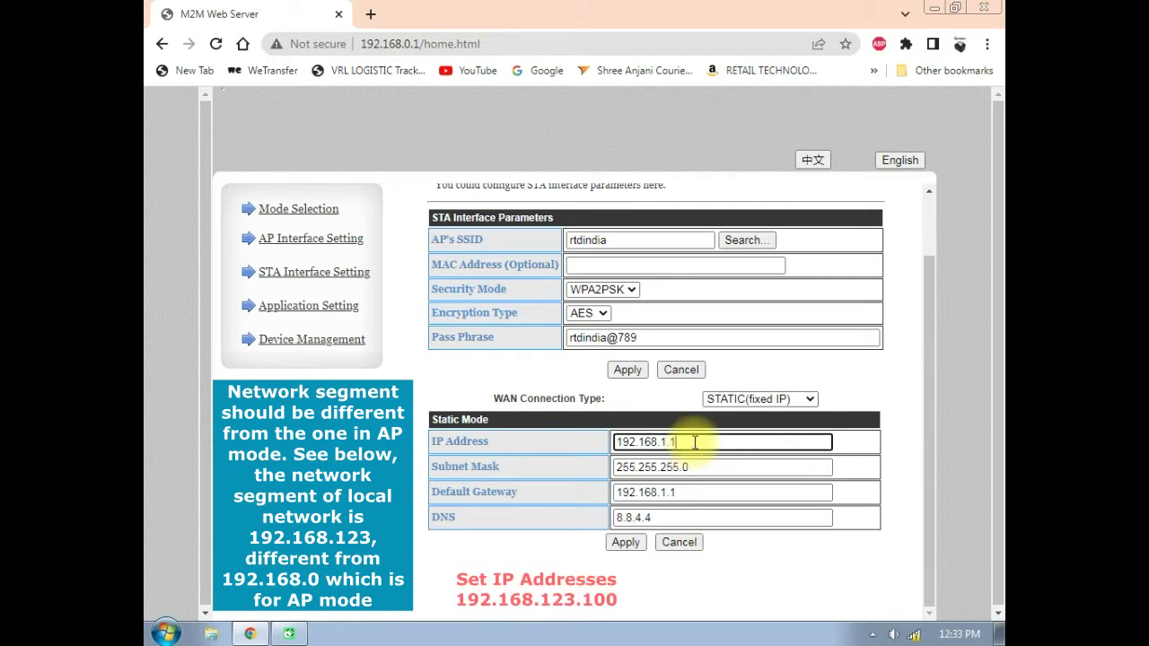
drag(694, 442, 609, 449)
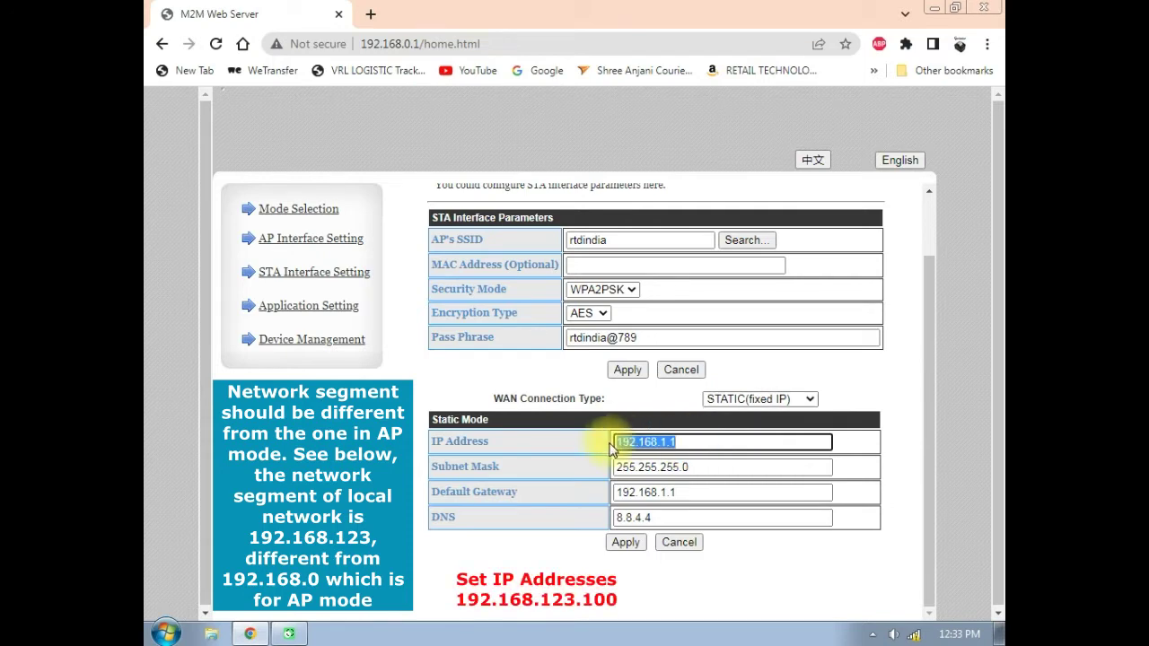
text(192)
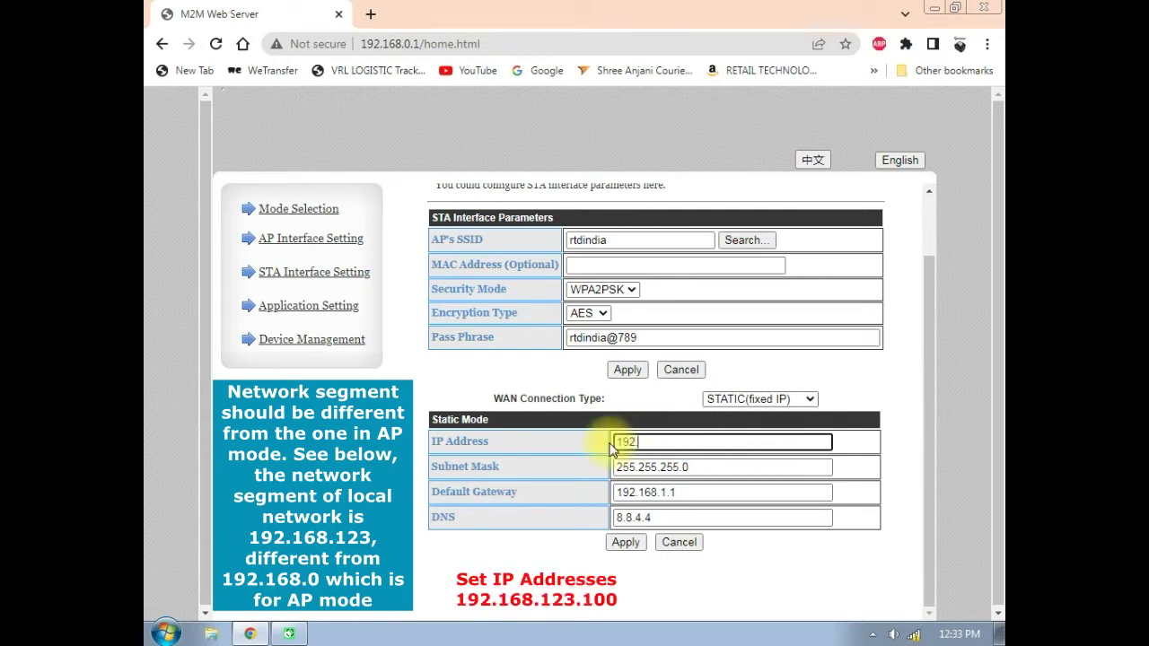
text(.168.123.100)
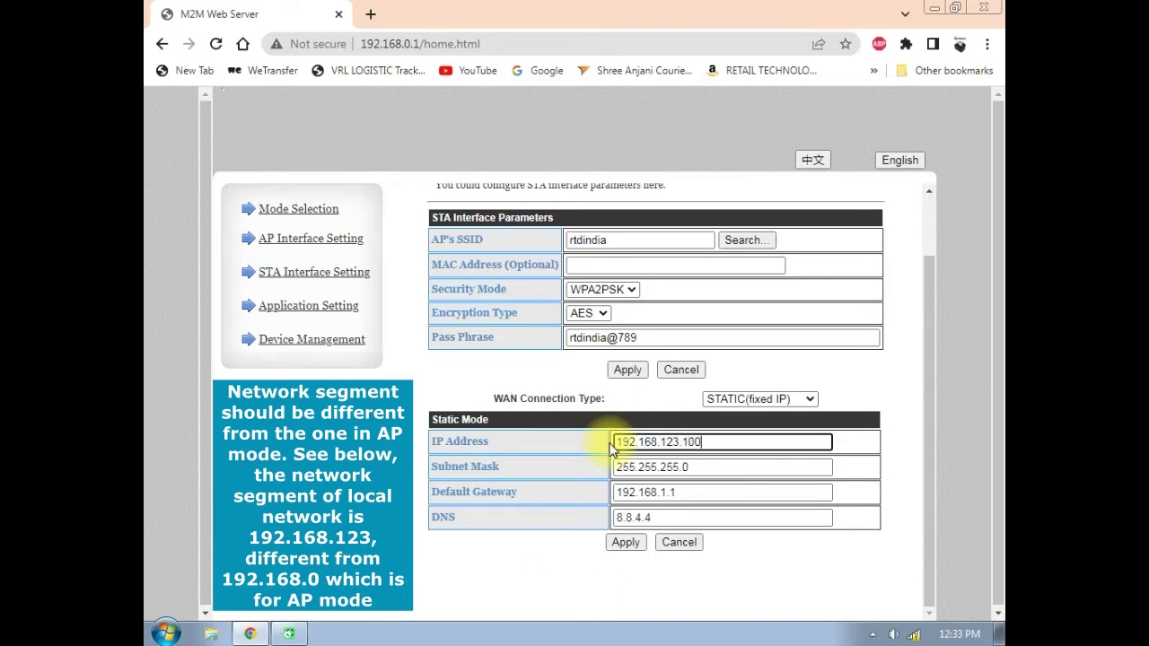
key(Tab)
key(Tab)
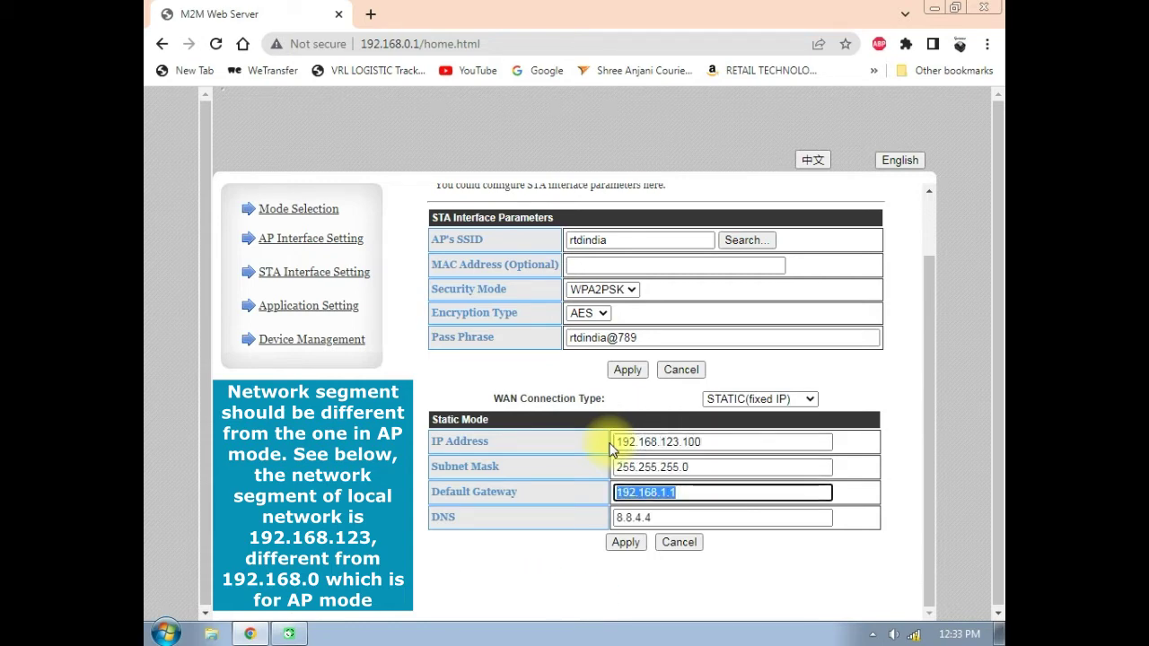
text(192)
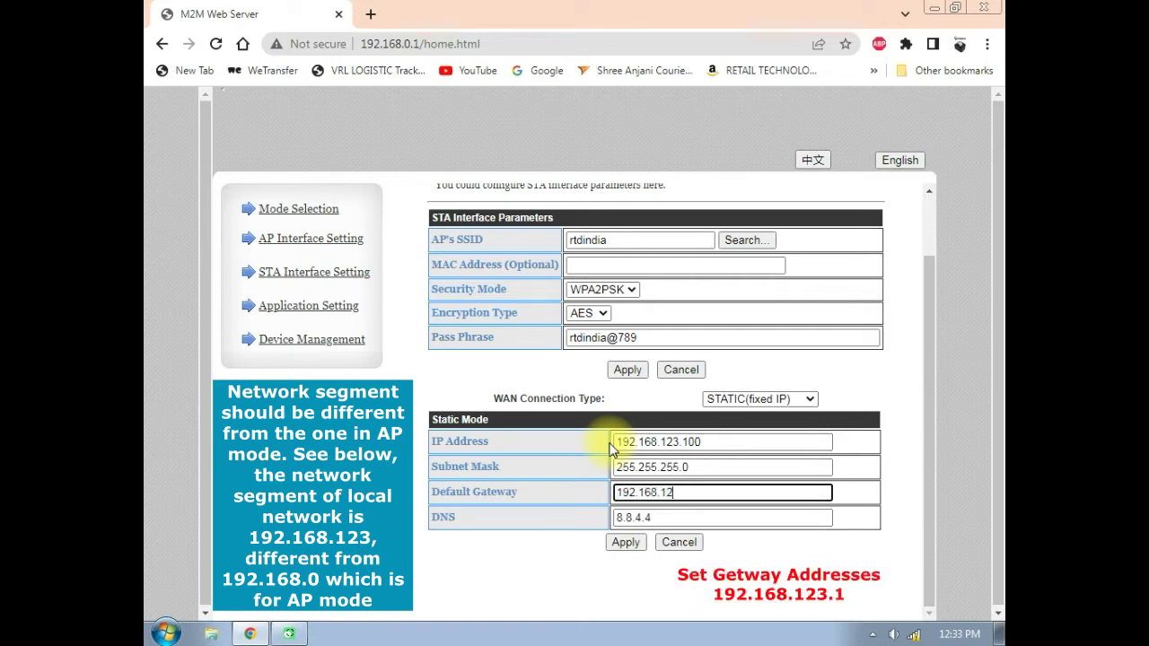
key(Tab)
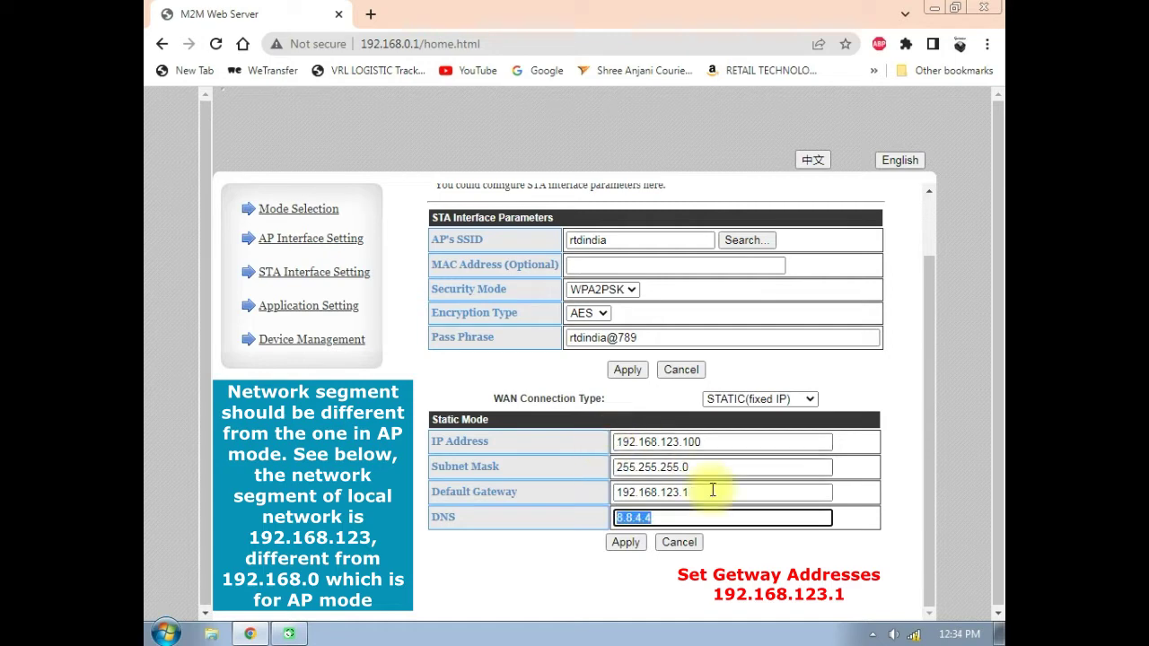
click(628, 543)
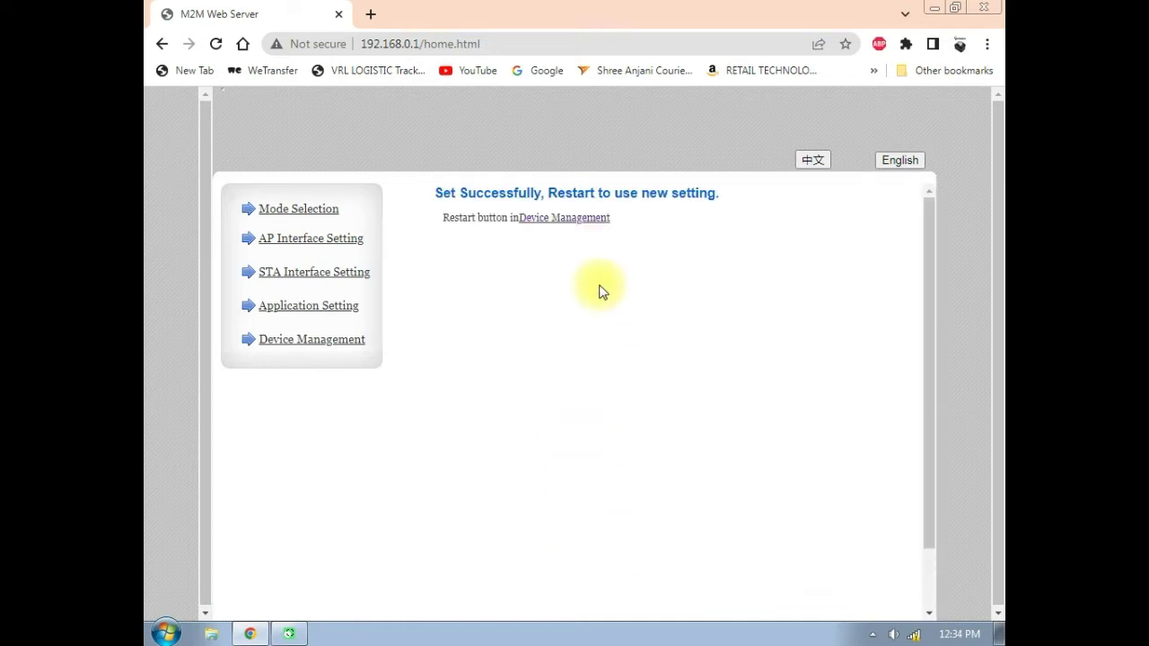
Step: Restart the Wi-Fi module from the Device Management page's Restart Module section
click(564, 221)
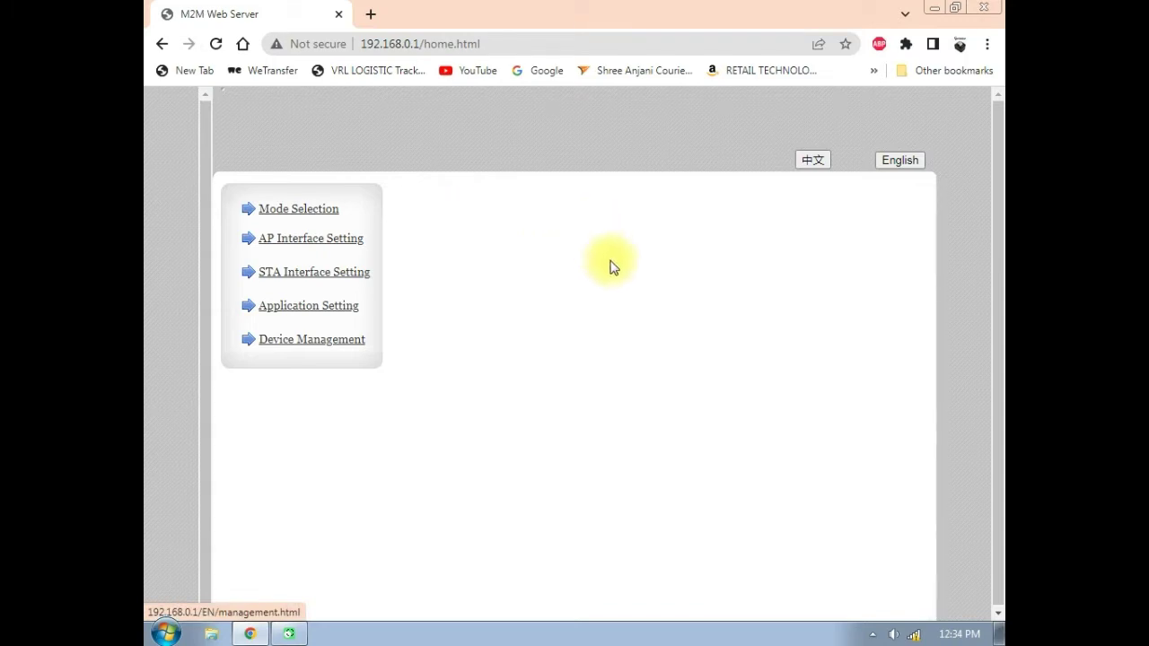
scroll(668, 406, down, 2)
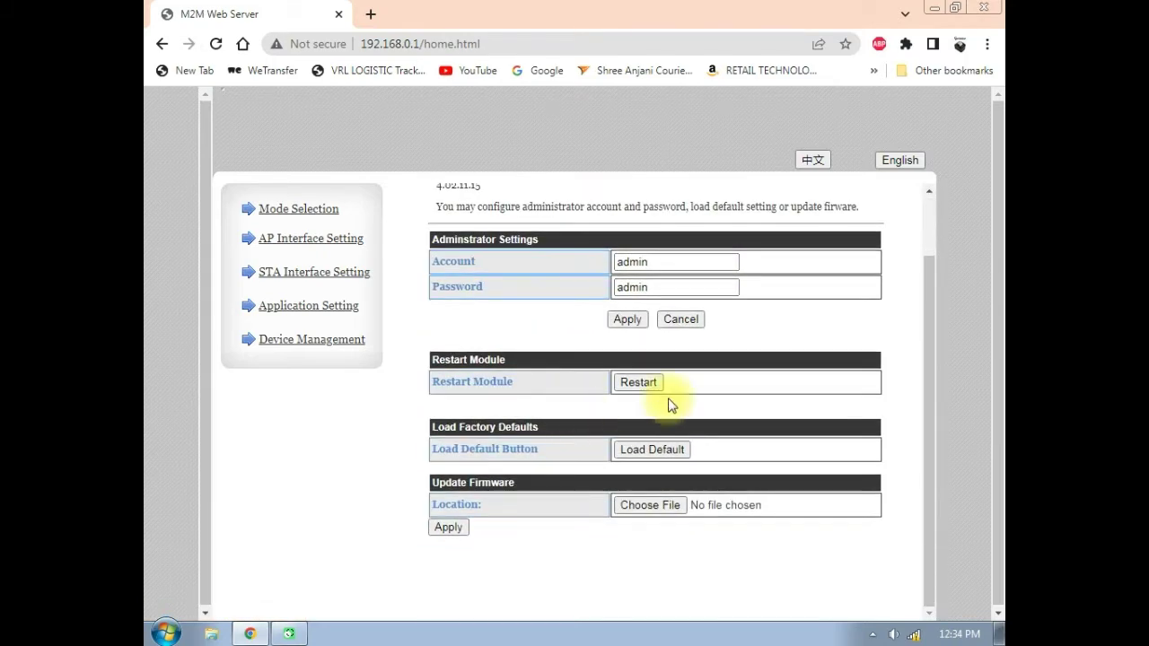
click(622, 389)
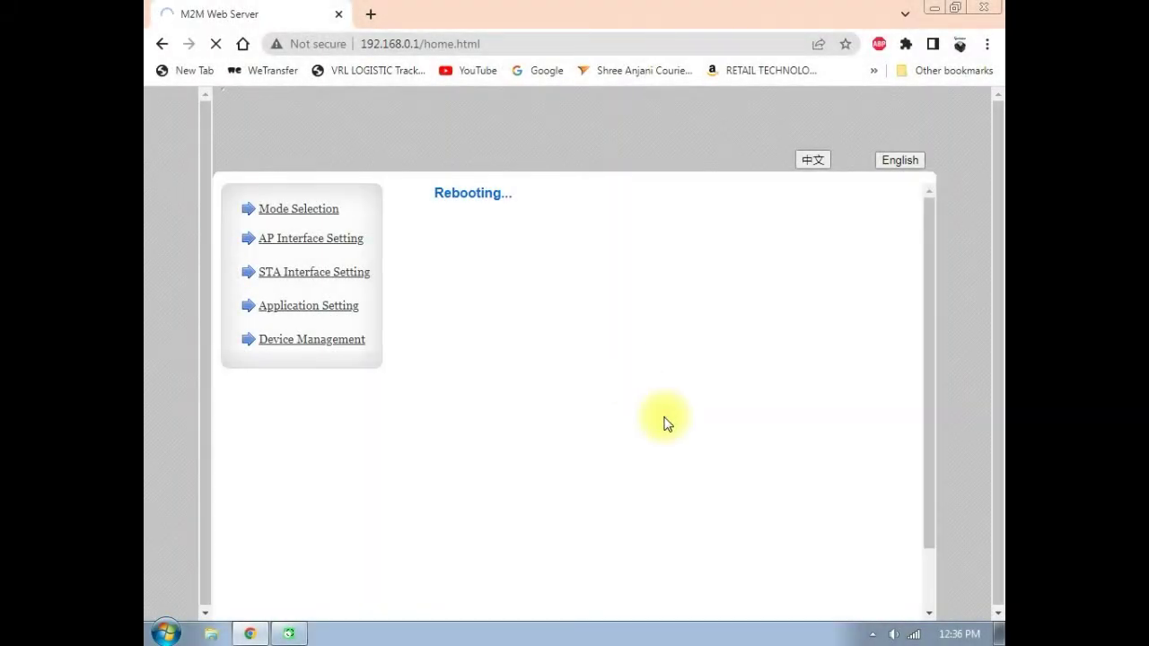
Step: Reconnect to printer-AP, minimize Chrome, and confirm the active wireless connection
click(914, 635)
click(872, 429)
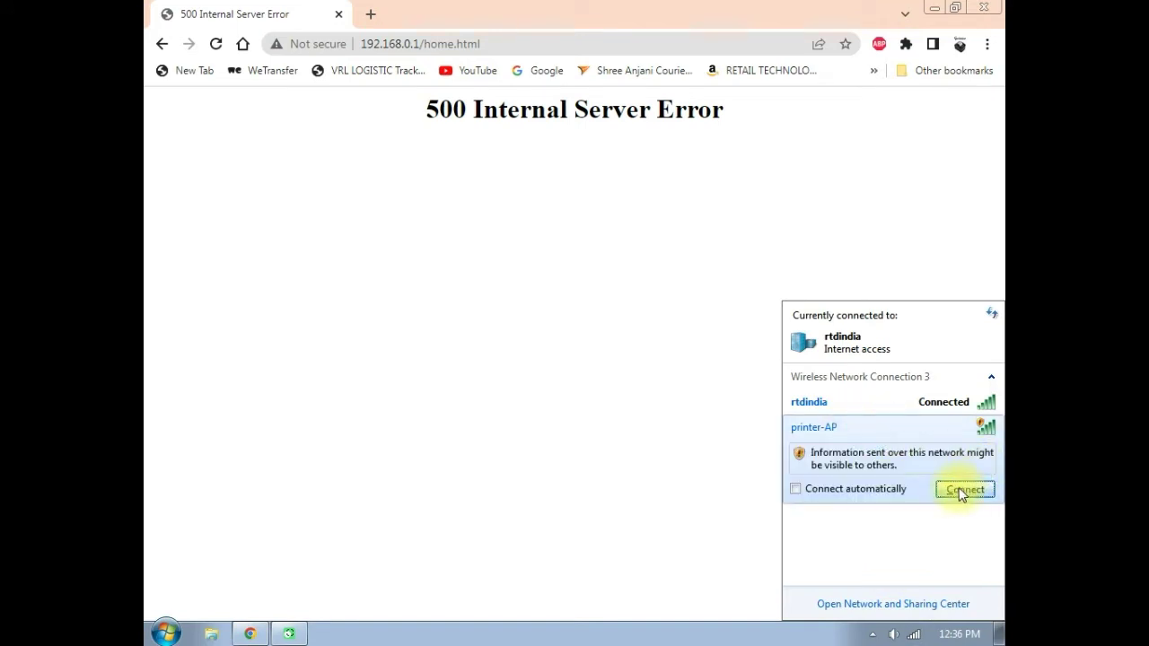
click(960, 490)
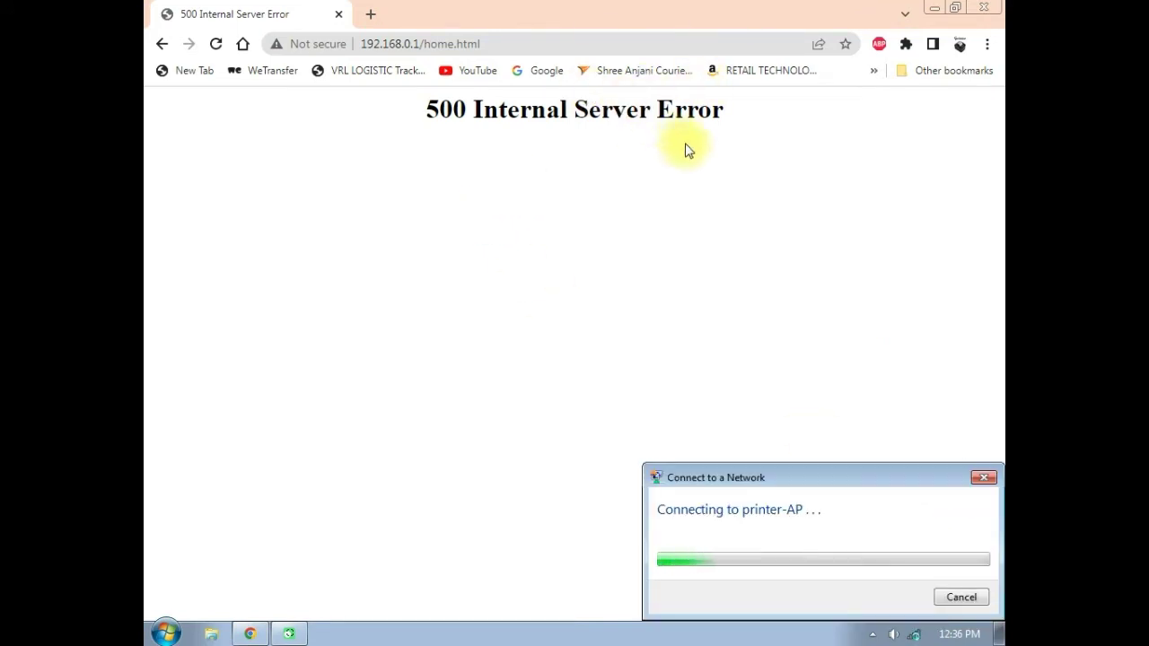
click(935, 9)
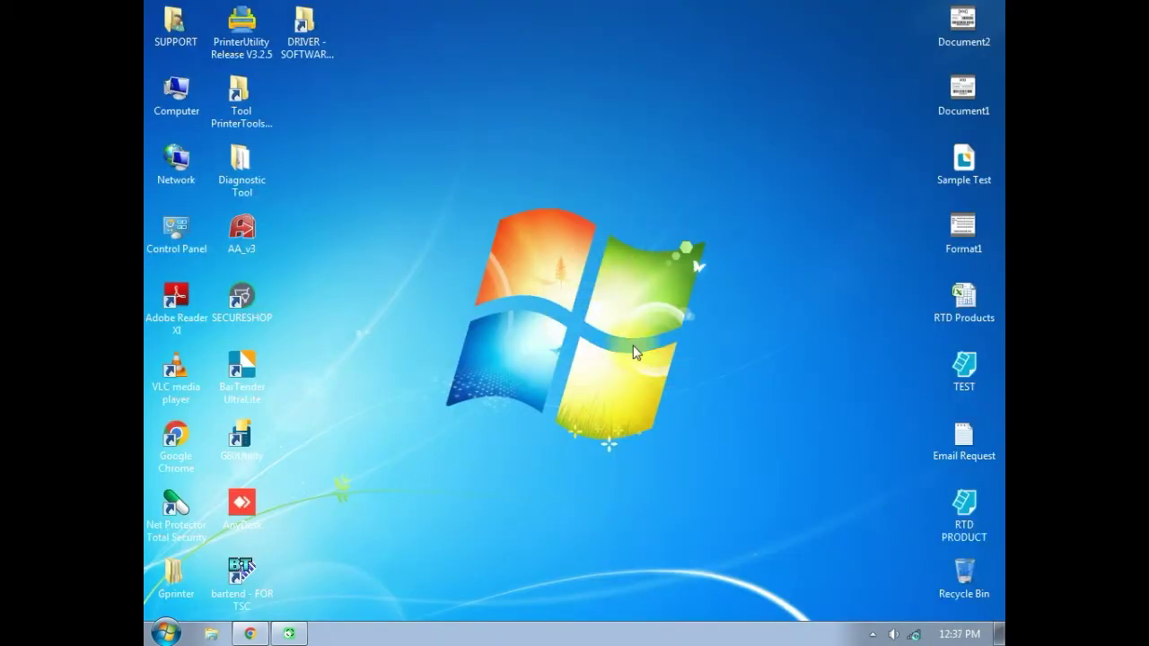
mouse_move(917, 641)
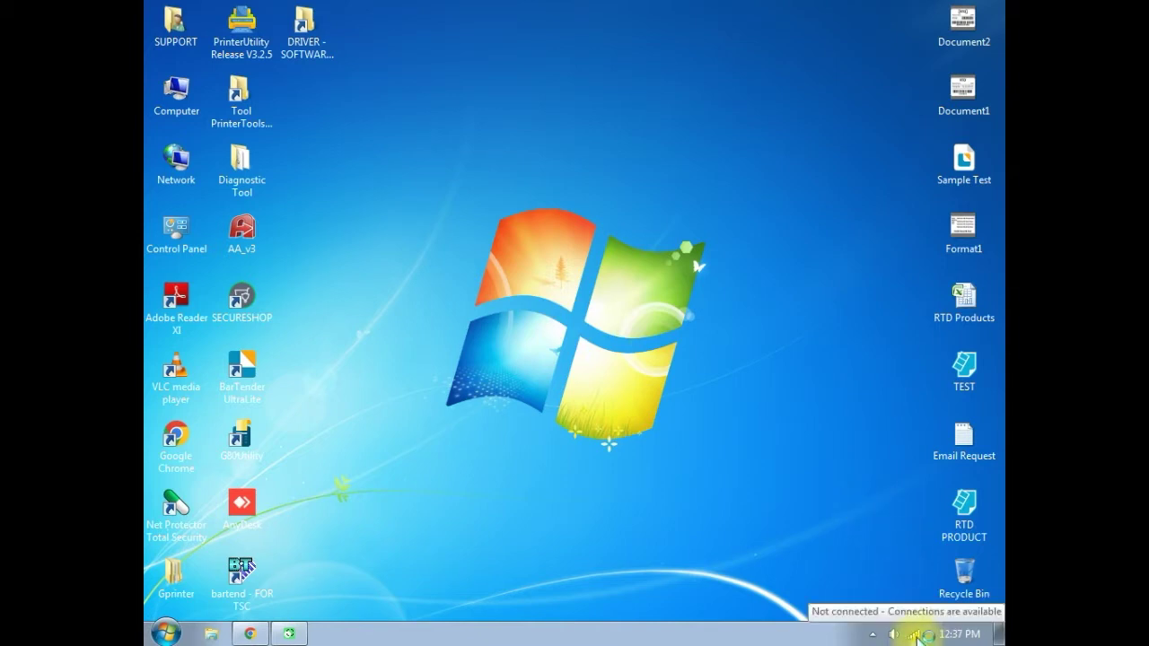
click(915, 636)
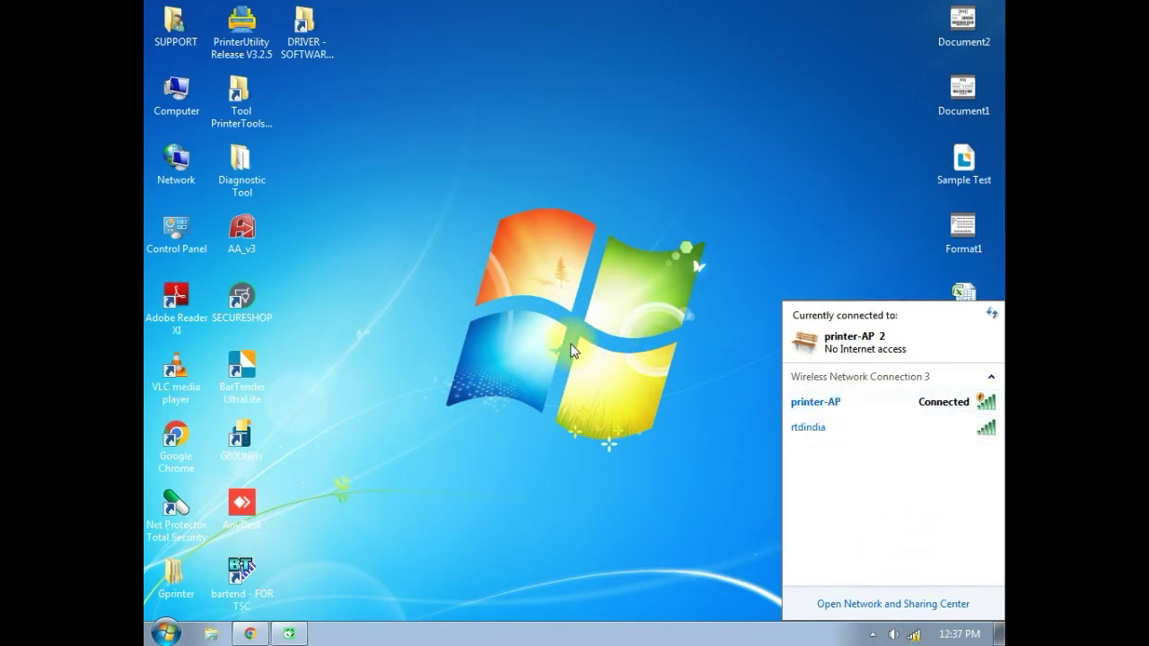
click(572, 350)
Step: Open the DRIVER - SOFTWARE AND TOOL shortcut and its Label Printer folder
click(303, 37)
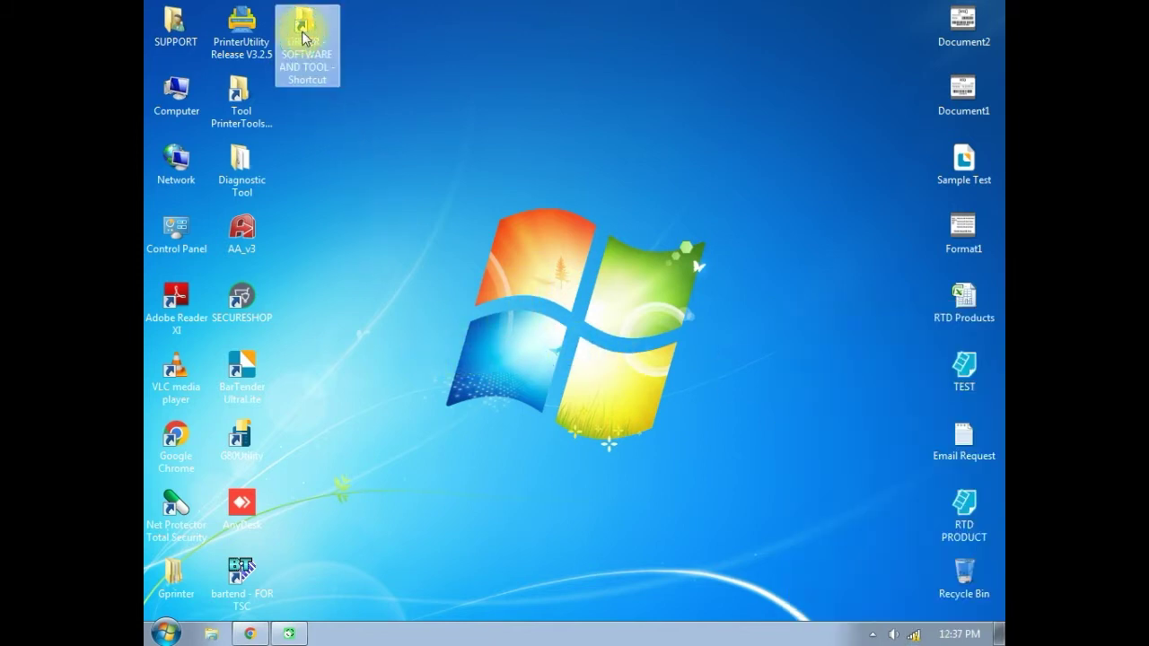
double_click(303, 38)
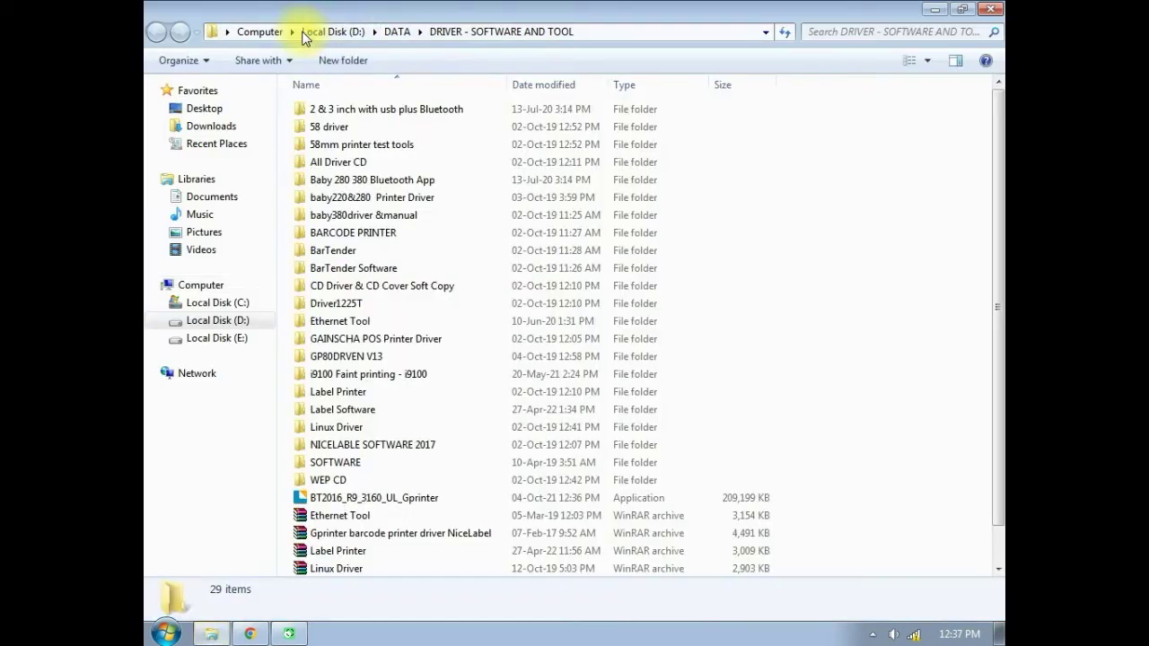
double_click(354, 392)
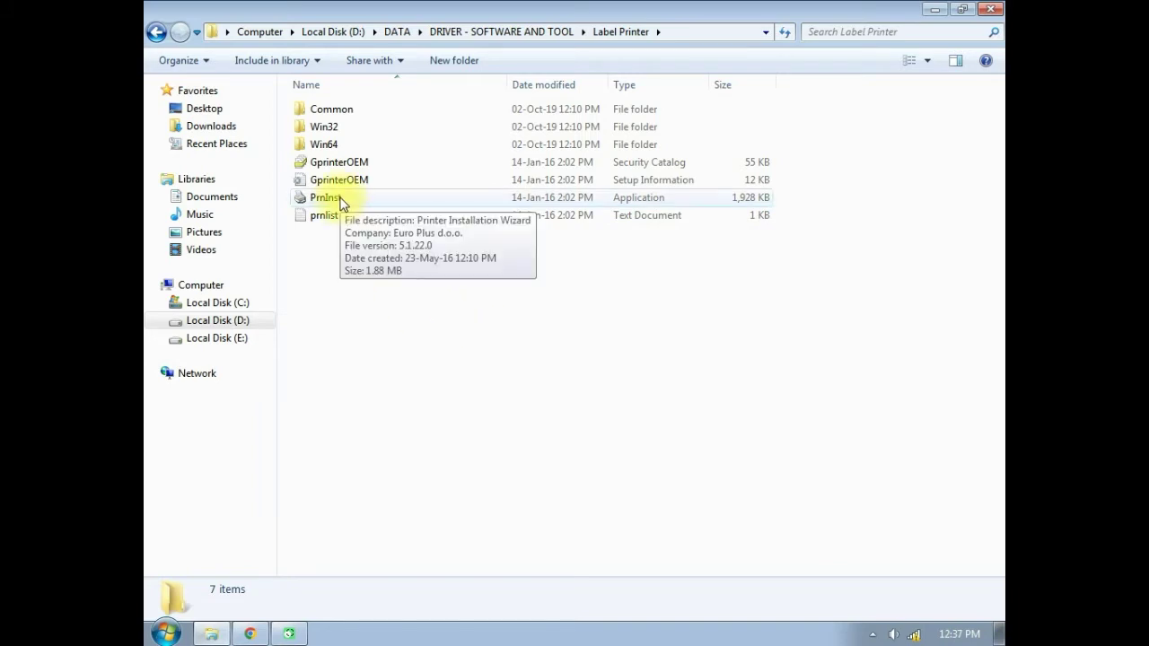
Step: Run PrnInst, select the Gprinter GP-1125T model, and name it 'Gprinter GP-1125T WIFI'
click(343, 204)
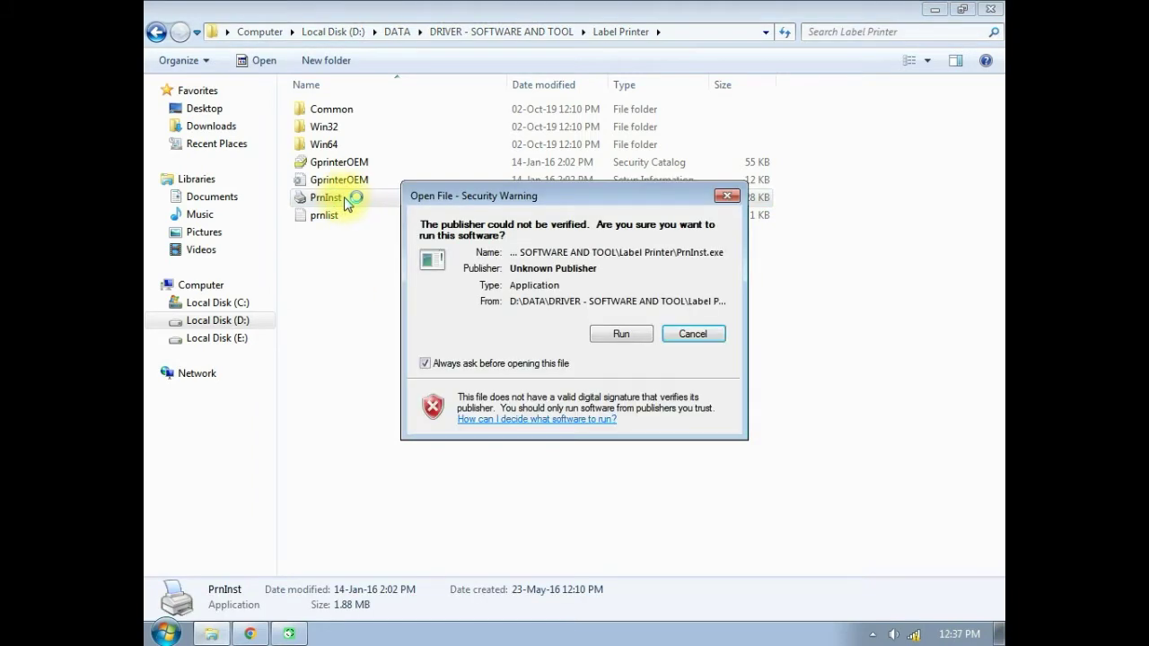
click(621, 334)
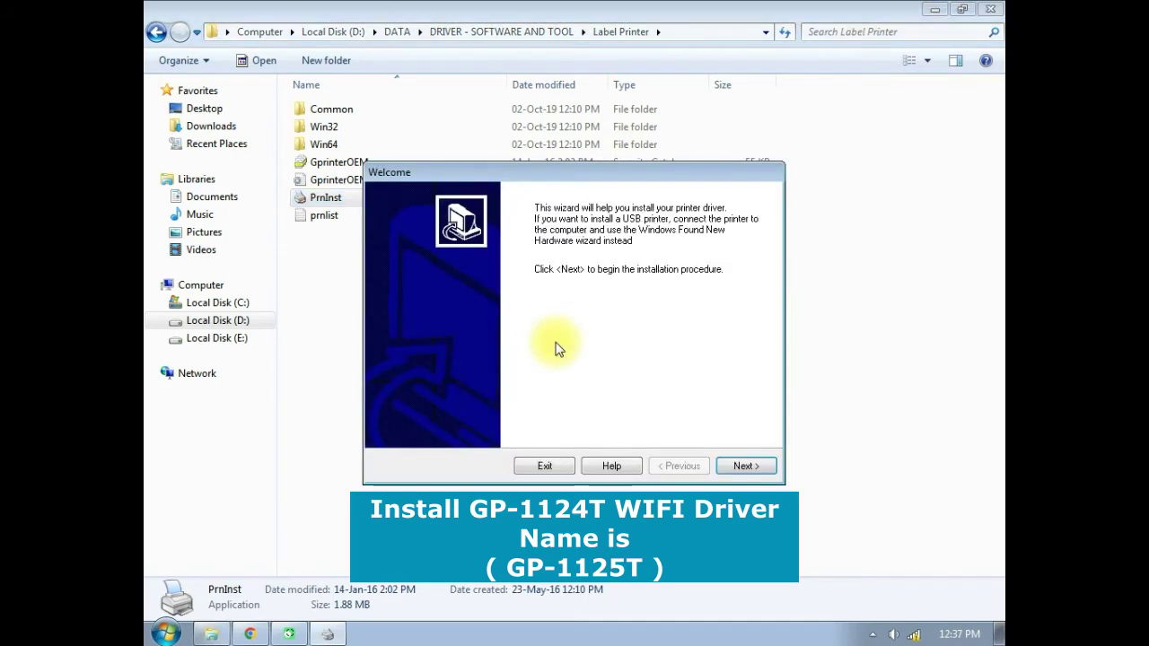
click(746, 466)
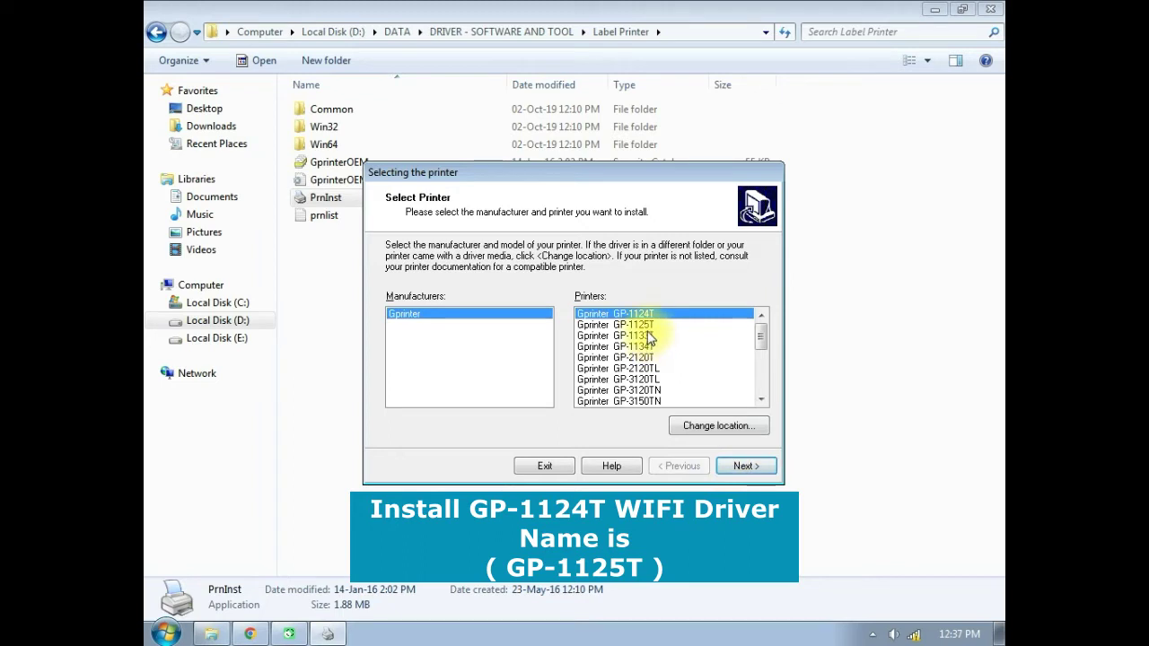
click(635, 326)
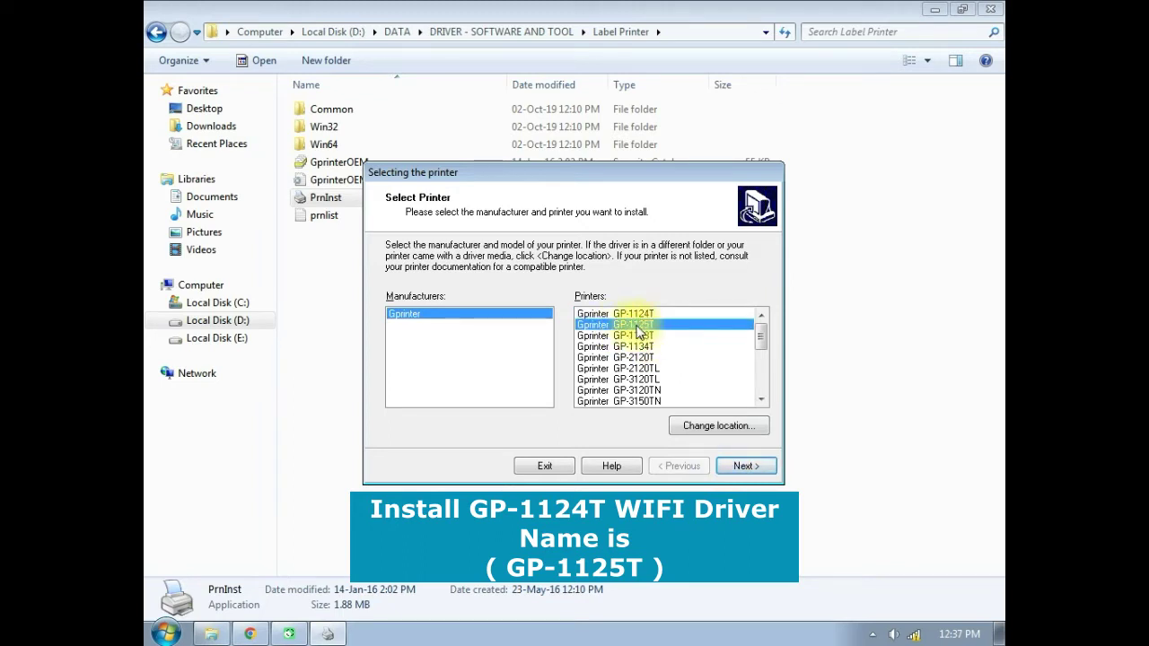
click(738, 467)
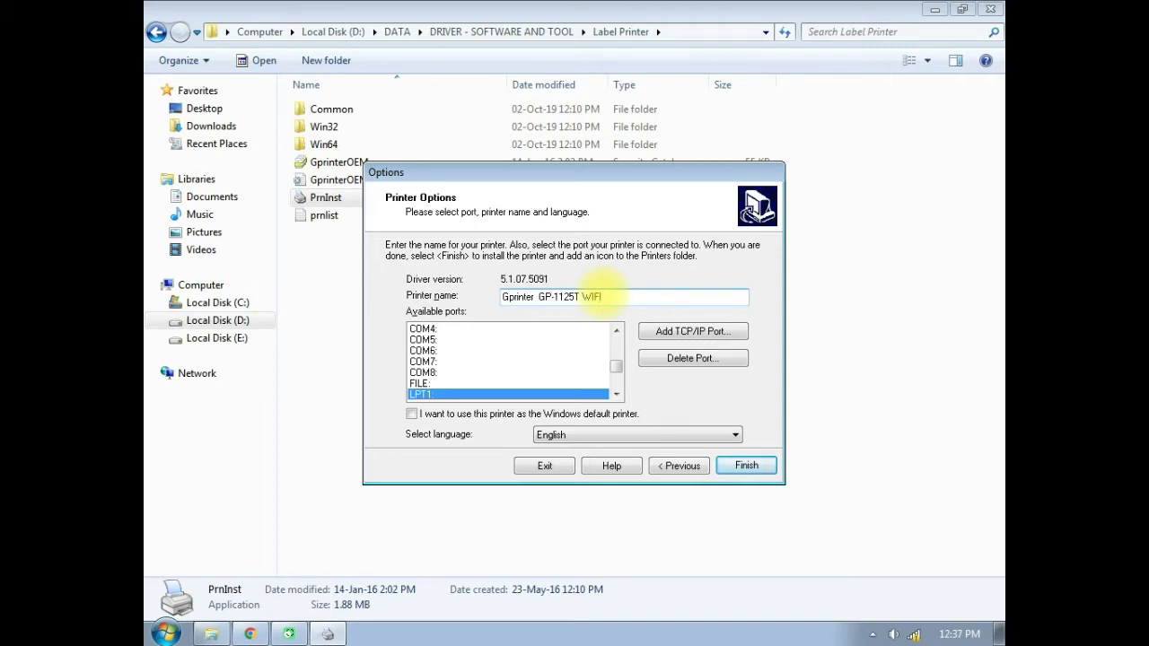
click(616, 396)
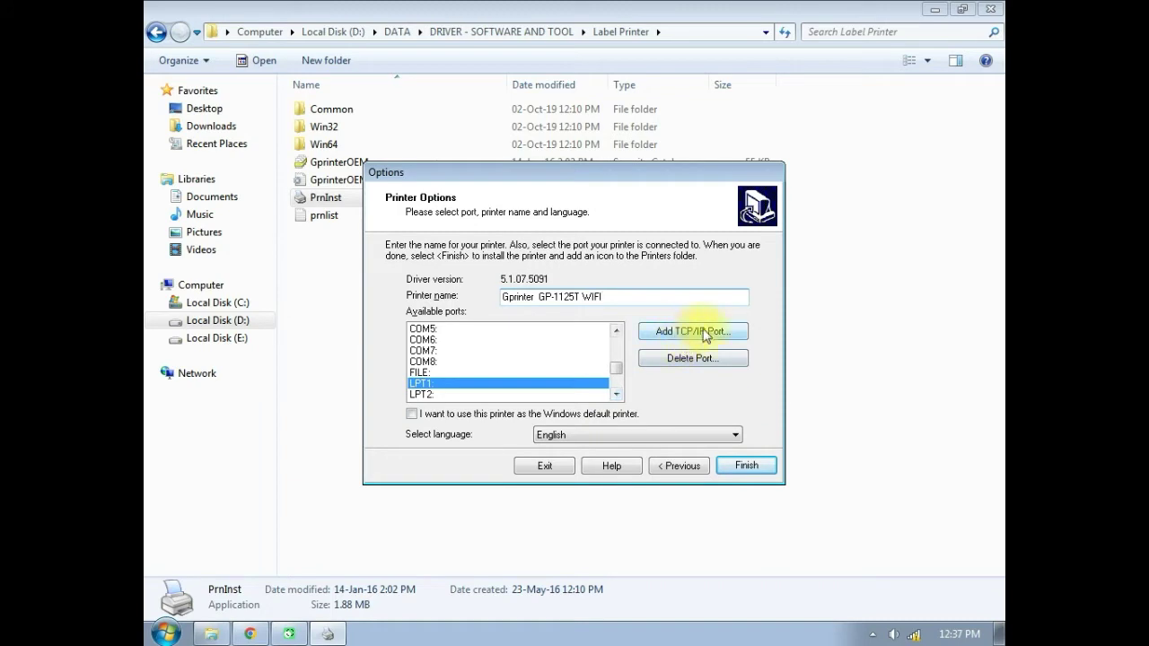
Step: Create a RAW port 9100 TCP/IP port for 192.168.123.100 as a Generic Network Card
click(691, 332)
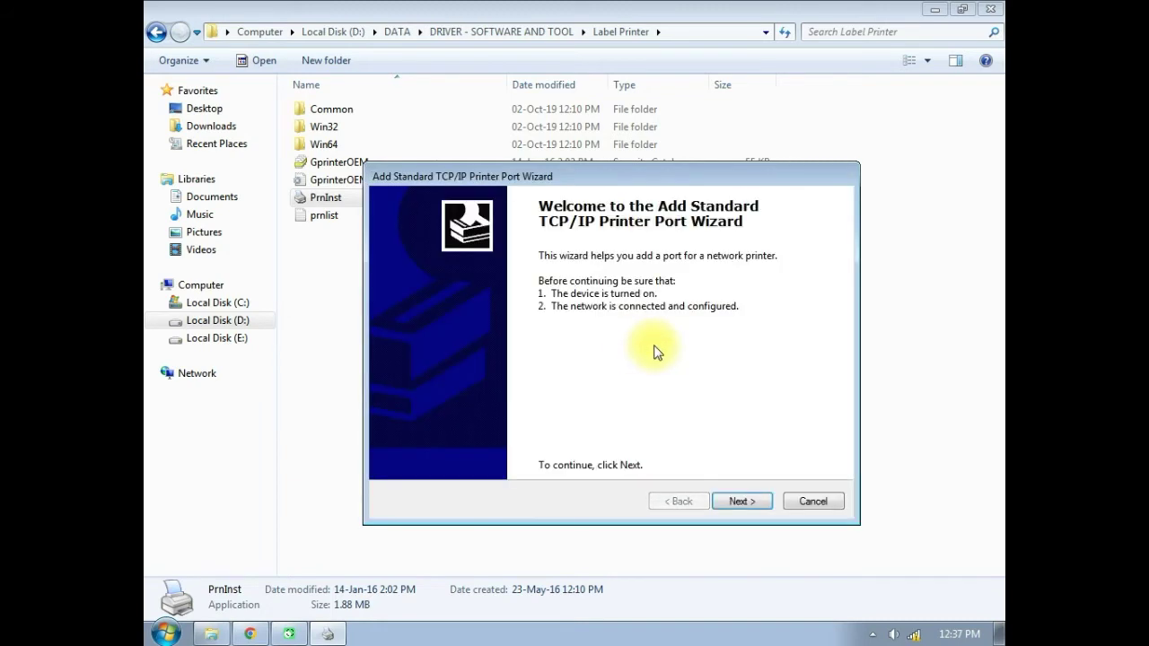
click(741, 501)
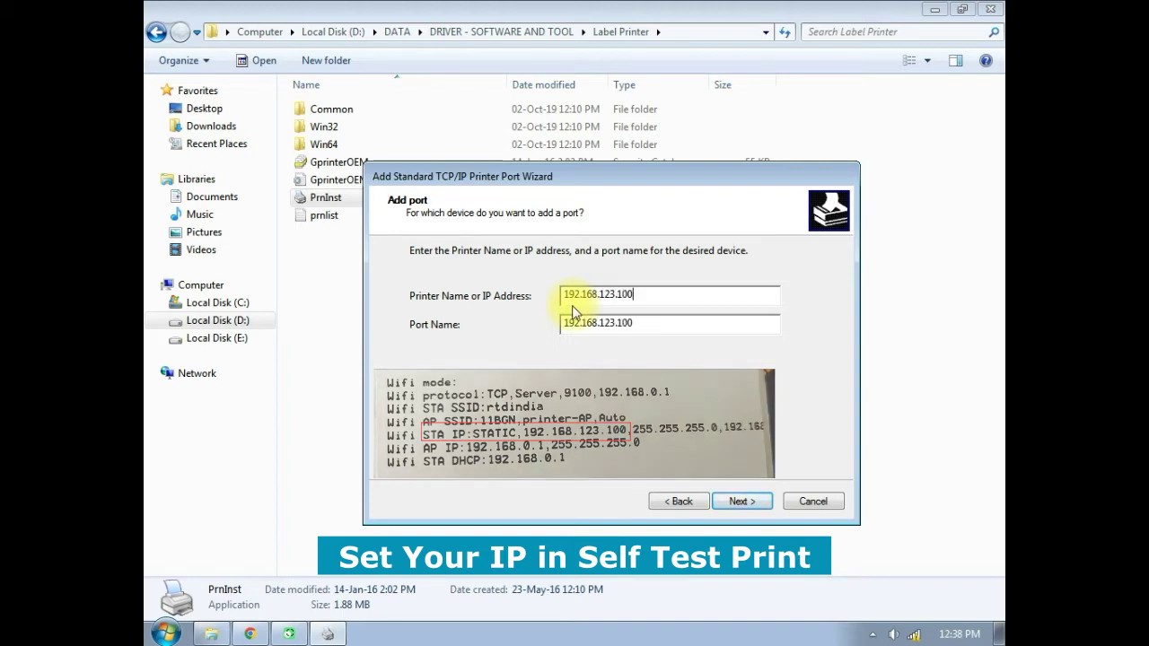
click(742, 503)
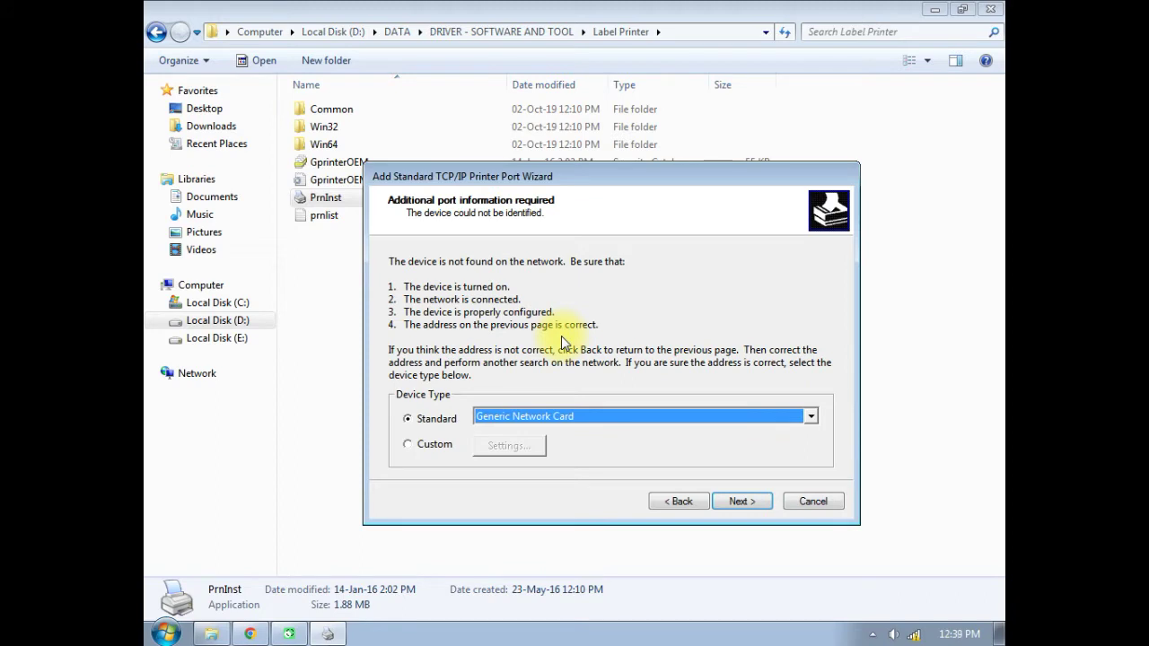
click(745, 502)
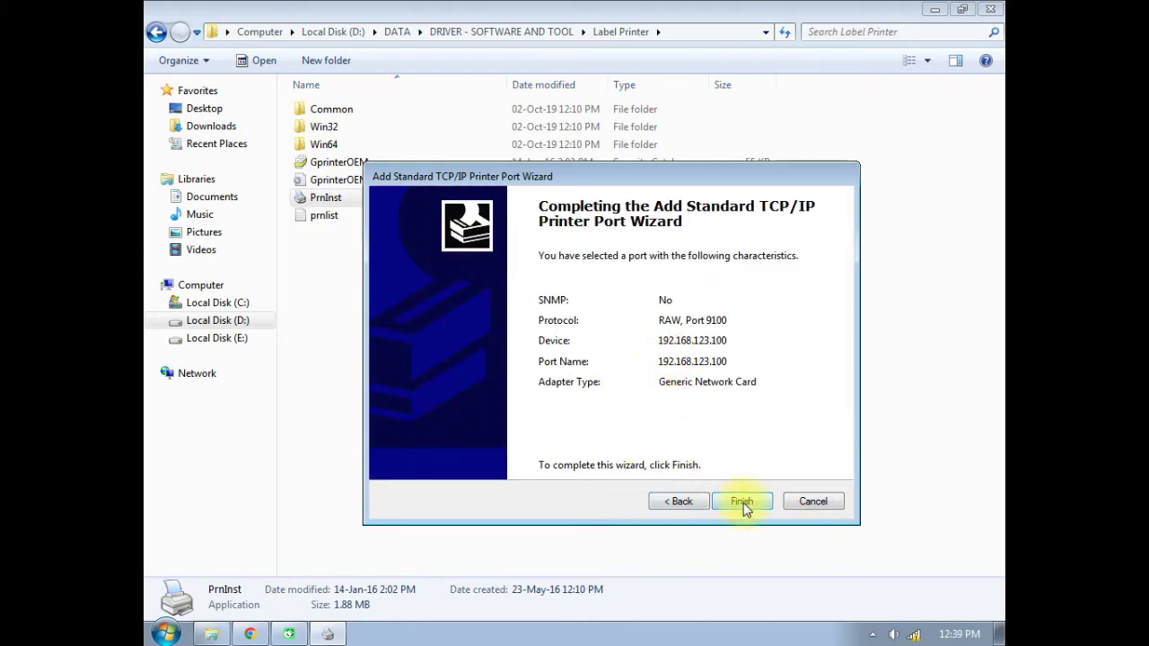
click(743, 503)
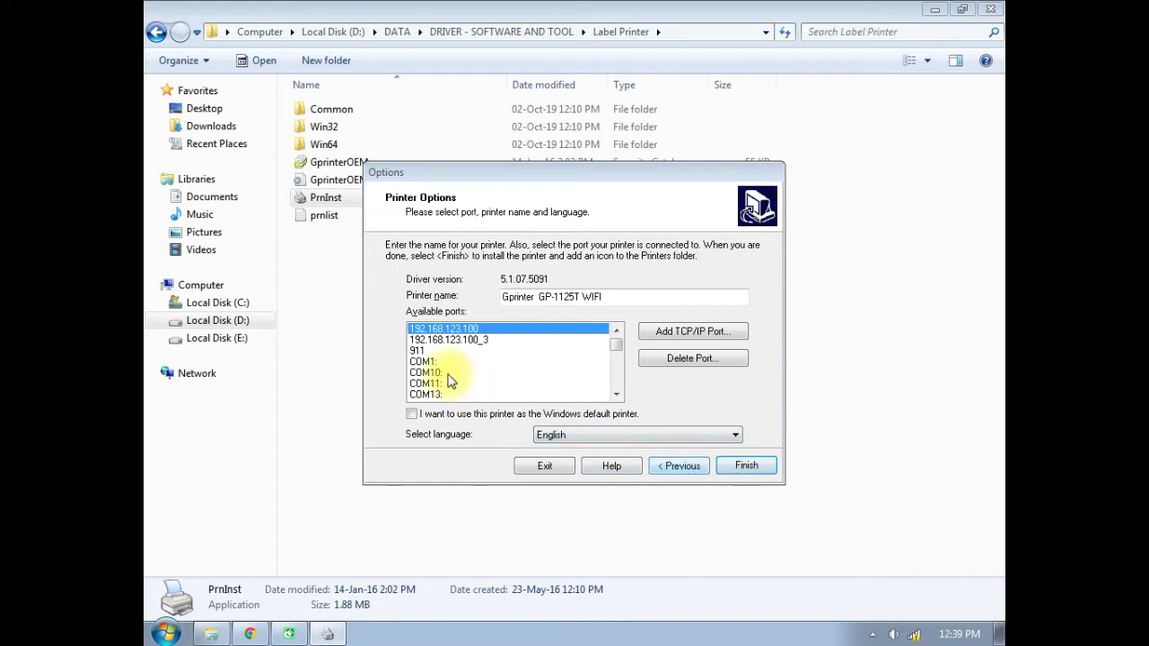
Step: Finish the GP-1125T WIFI driver install, close the Label Printer folder, and refresh the desktop
click(746, 469)
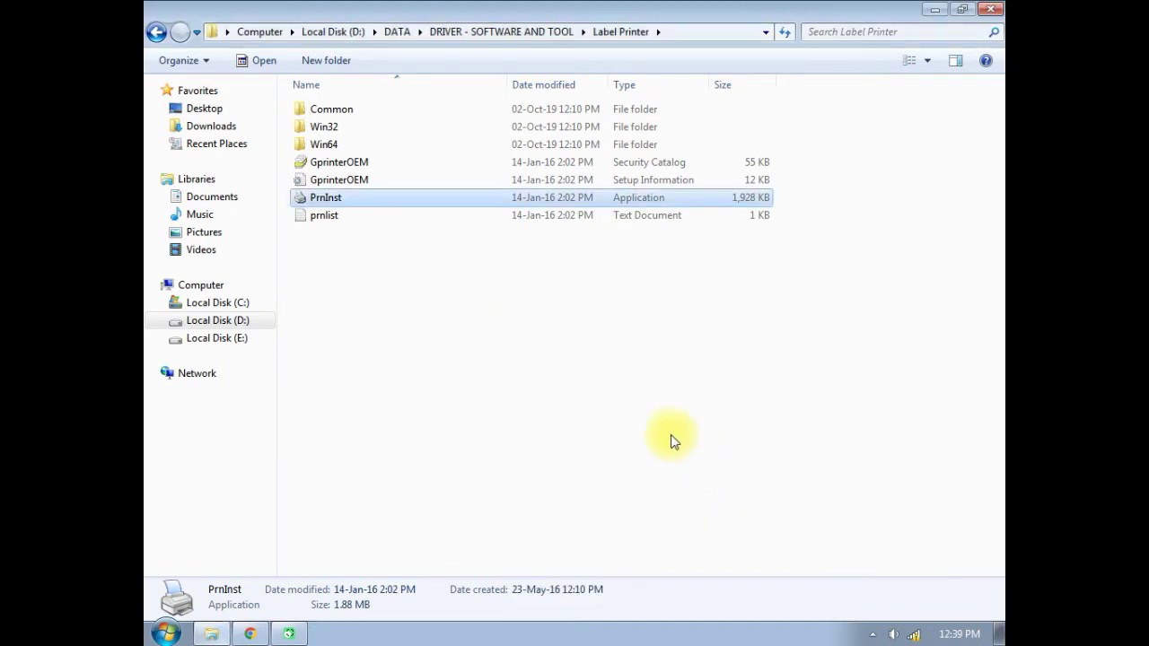
click(993, 10)
right_click(665, 245)
click(696, 292)
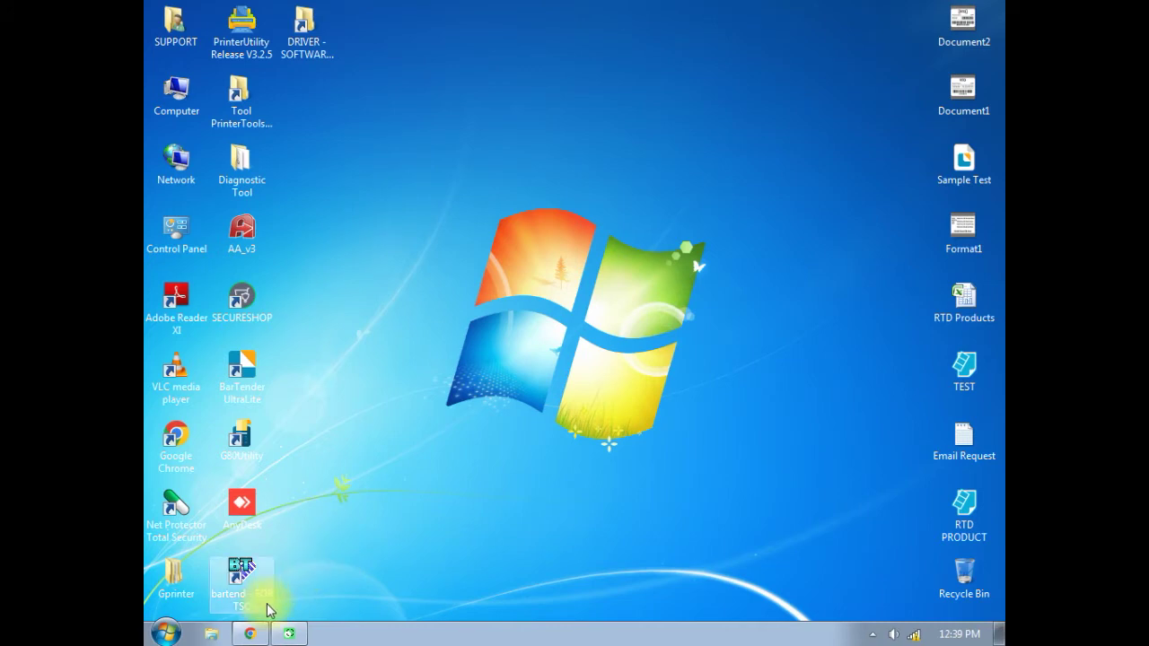
Step: In Devices and Printers, open Gprinter GP-1125T WIFI's properties and printing preferences
click(166, 634)
click(422, 442)
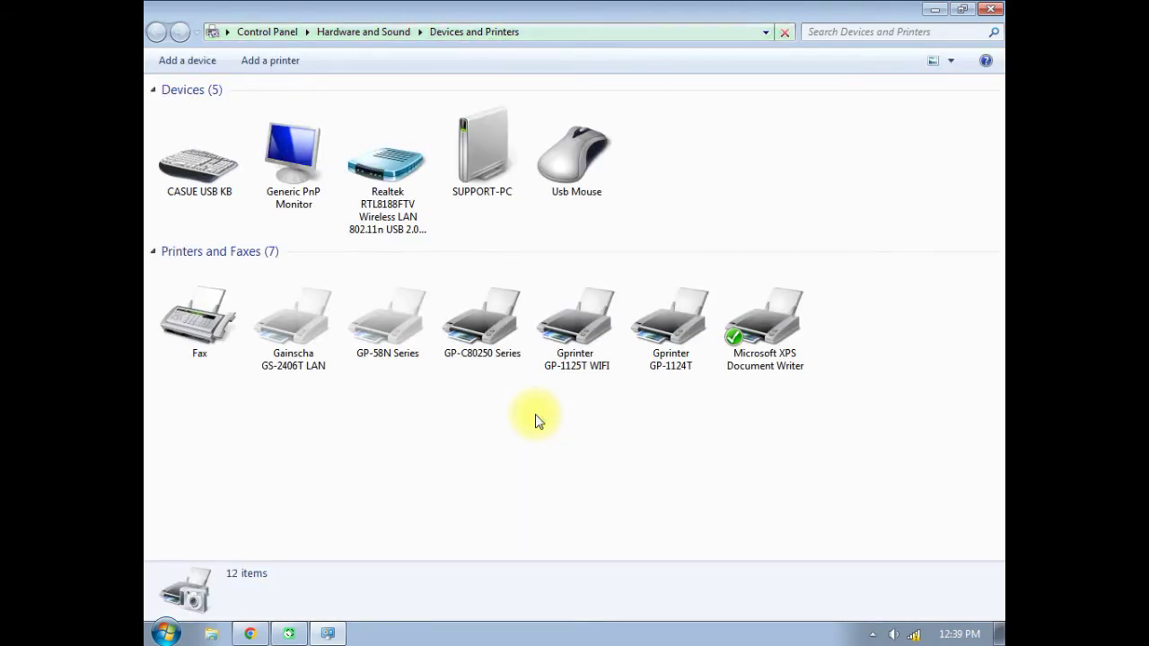
click(603, 328)
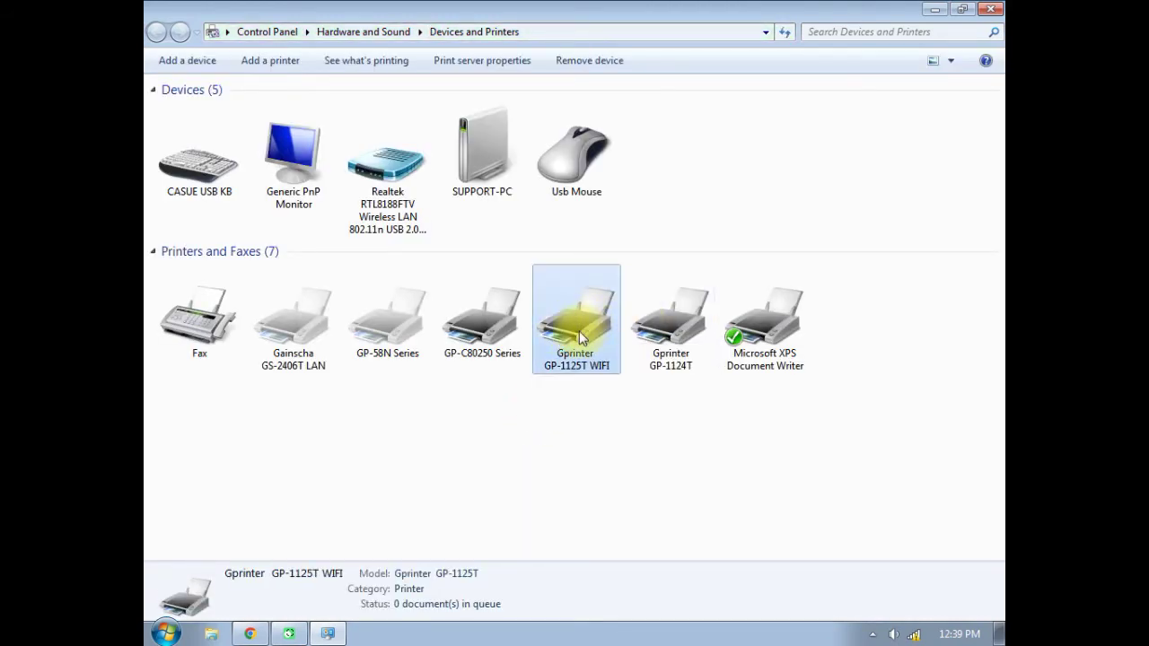
right_click(580, 330)
click(660, 400)
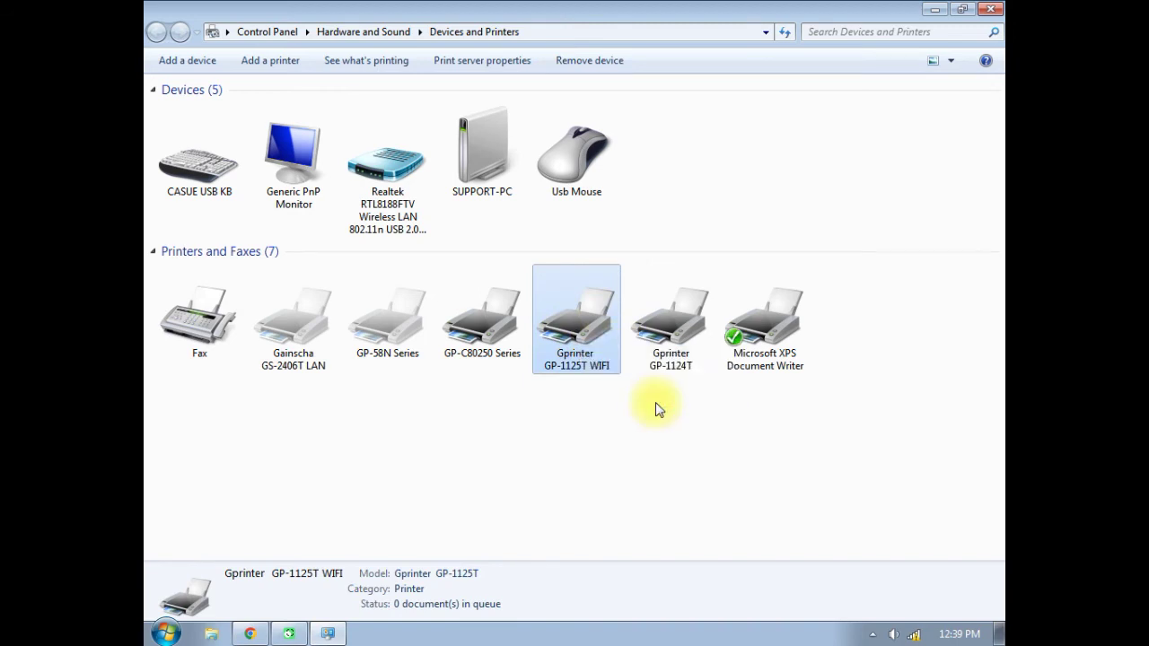
click(826, 548)
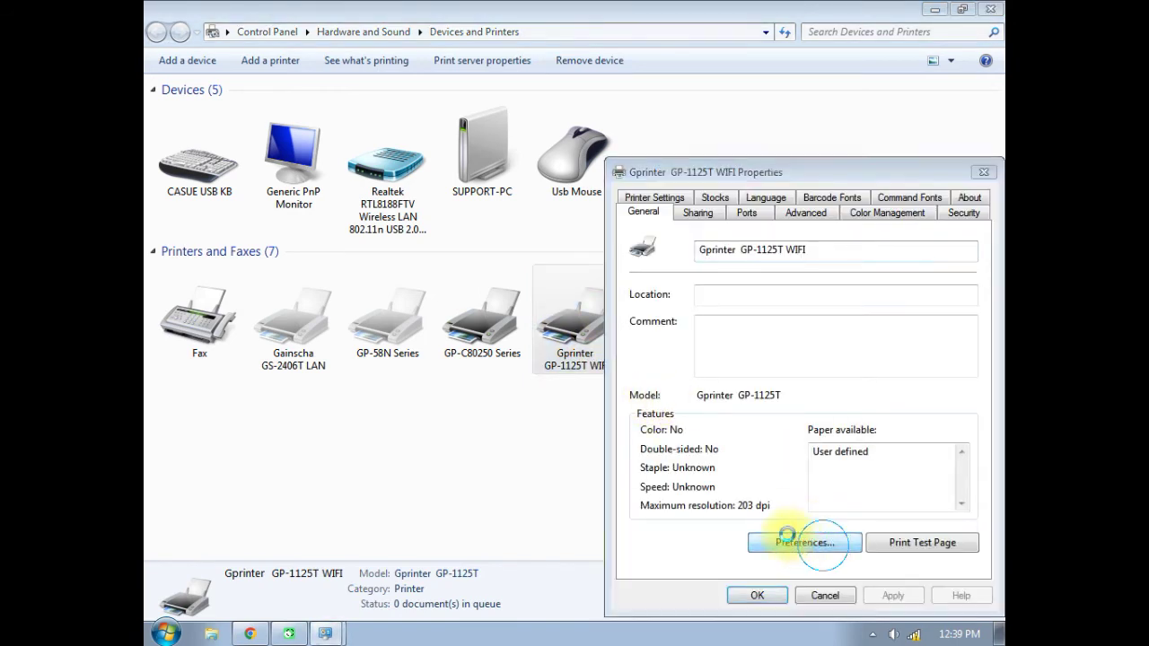
Step: Set the print speed to 3 and the label size to 4.00 × 4.00 inches
click(837, 270)
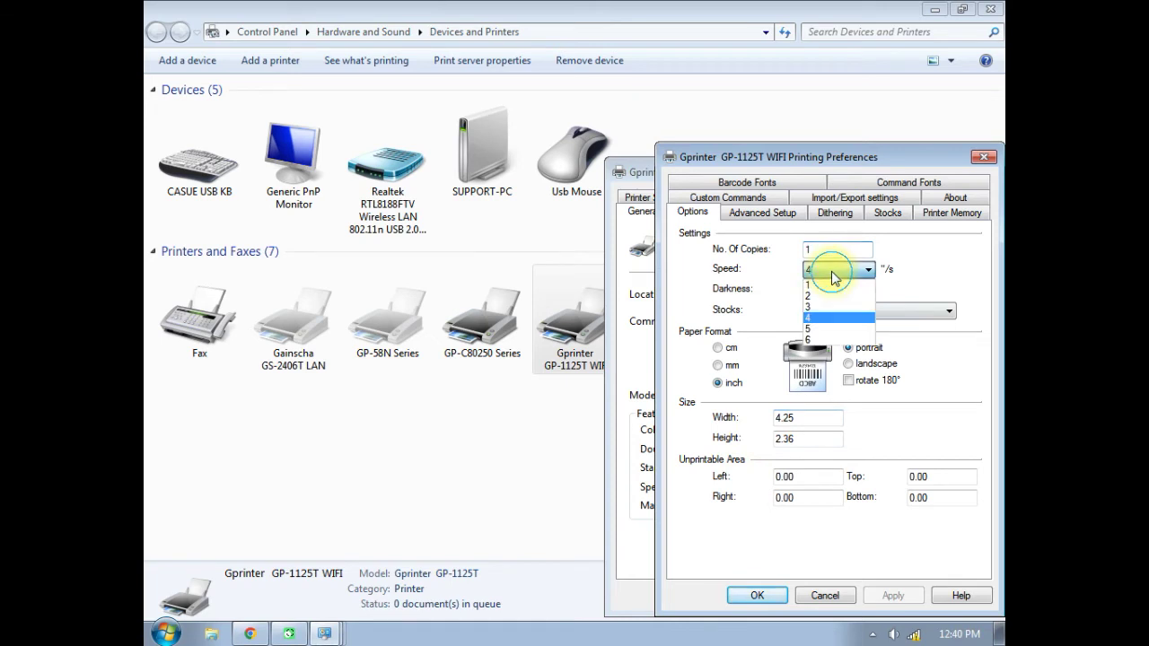
click(817, 303)
double_click(817, 418)
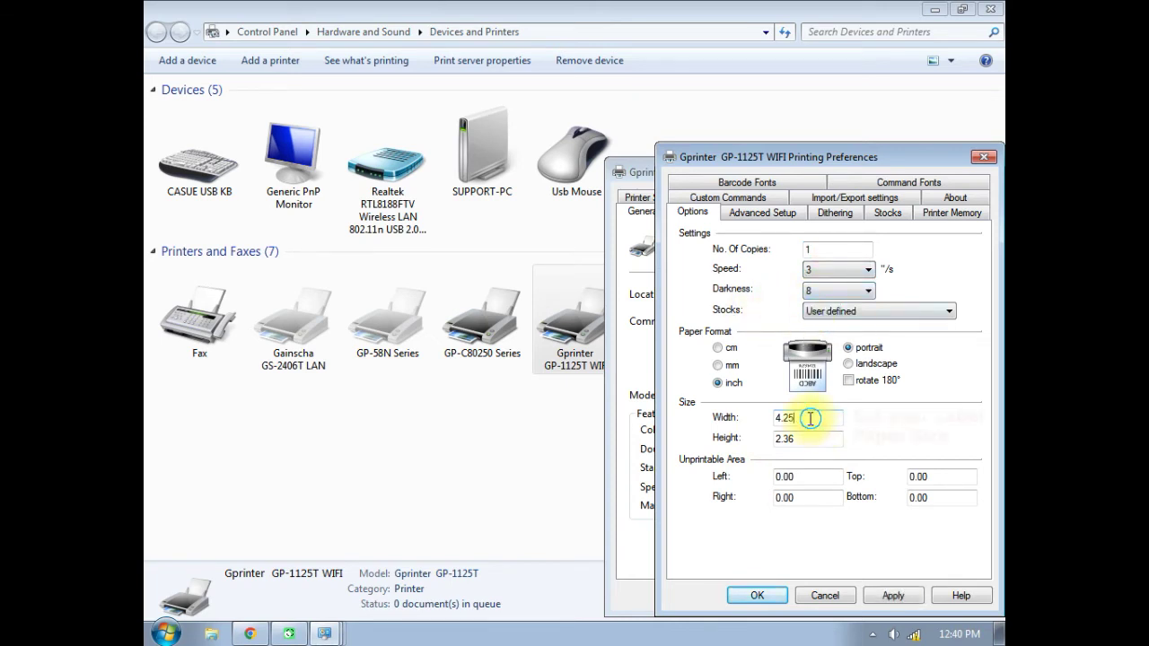
text(4.00)
key(Tab)
text(4.00)
key(Tab)
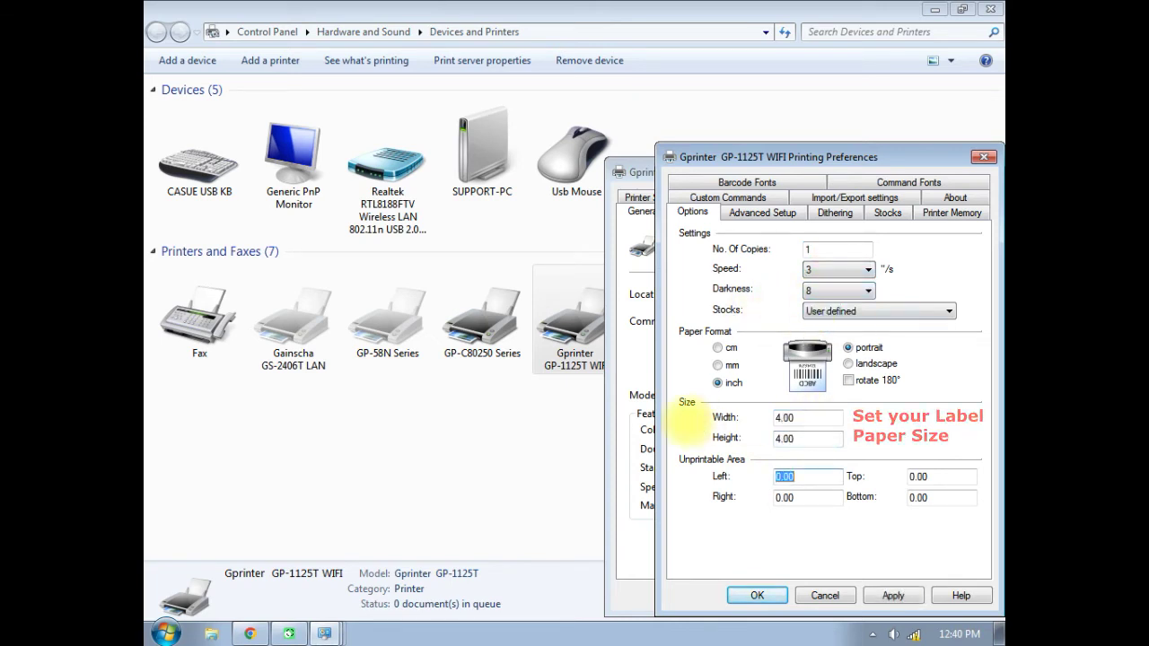
Step: Apply the Gap sensor setting on Advanced Setup and confirm the printing preferences
click(762, 215)
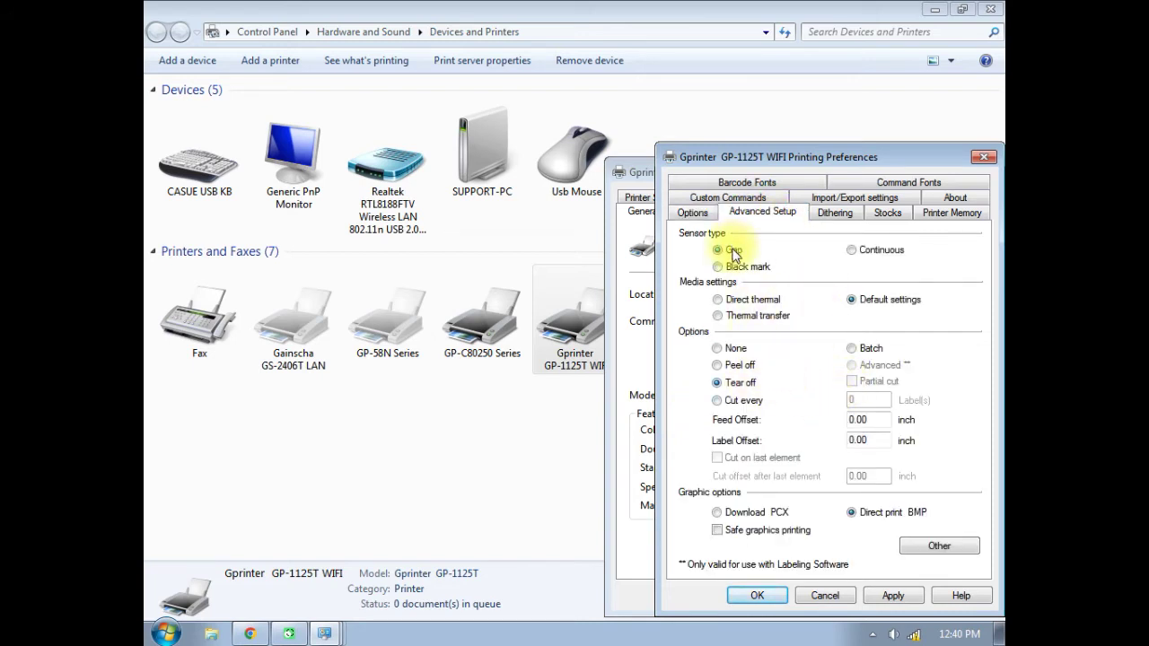
click(893, 595)
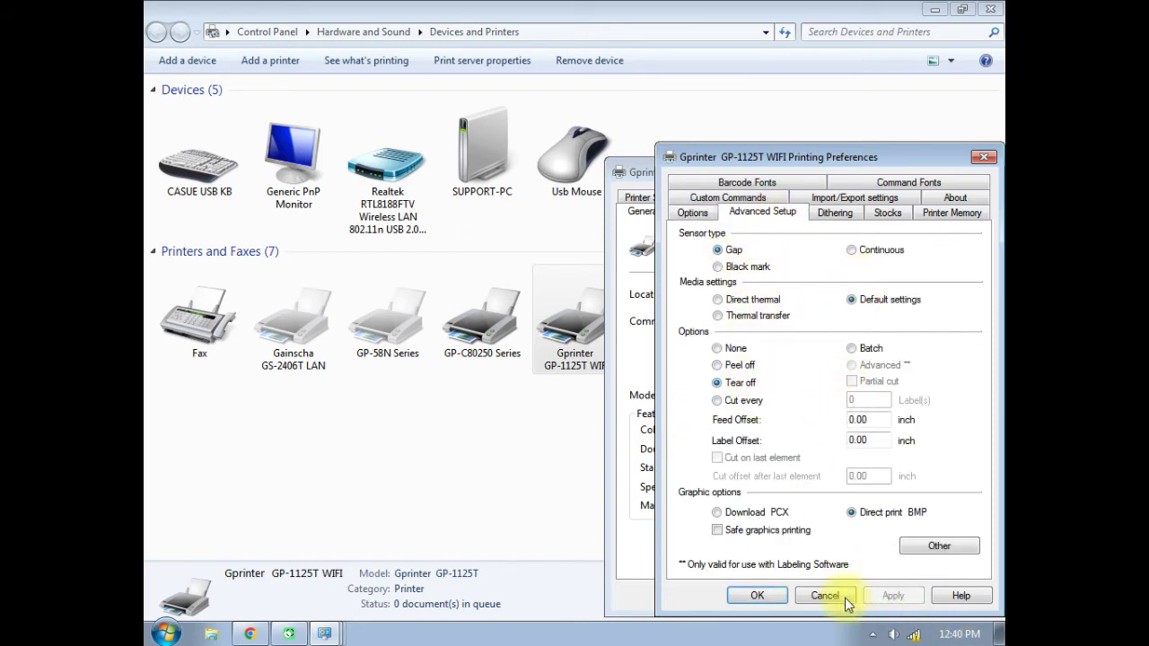
click(693, 213)
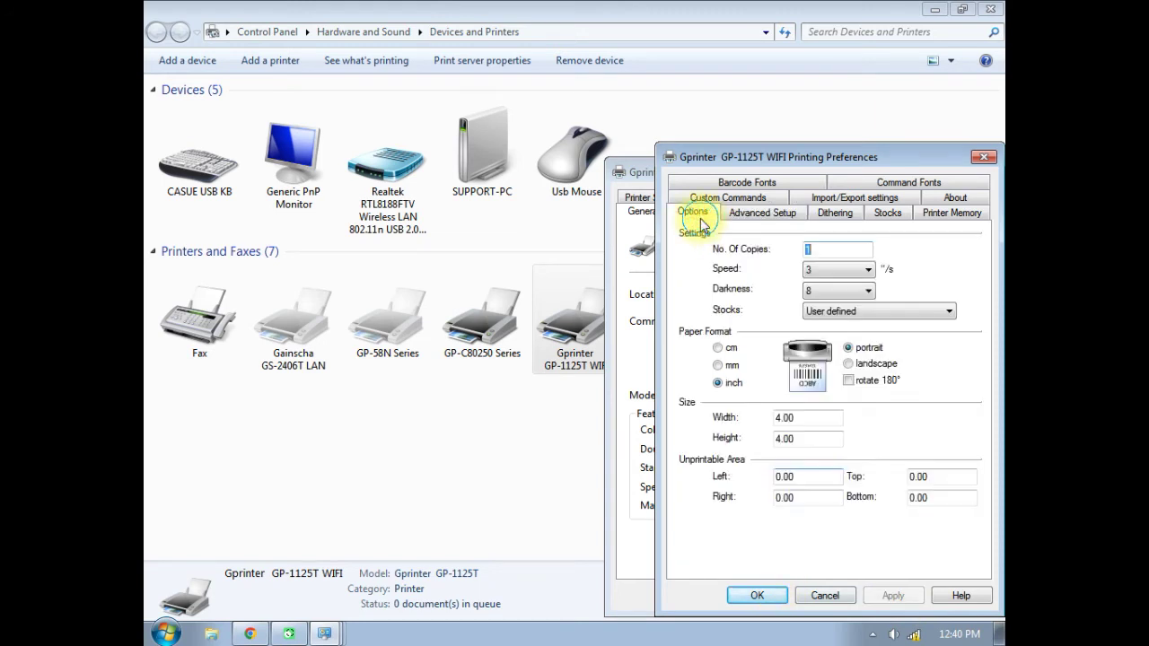
click(895, 596)
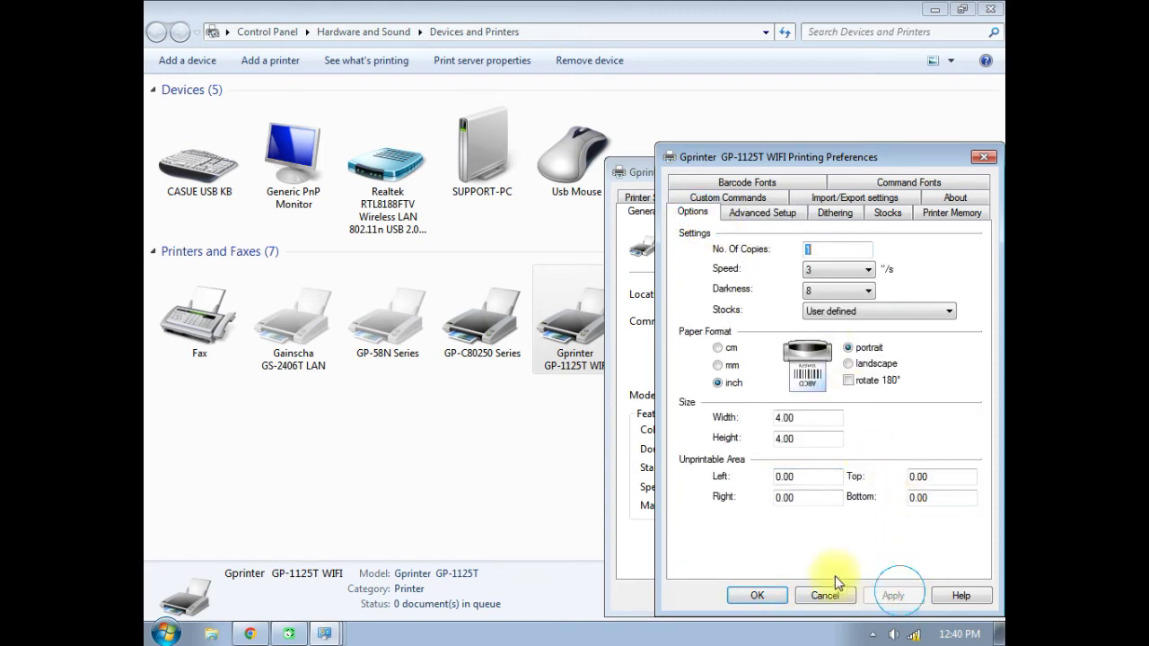
click(755, 595)
drag(753, 175, 588, 78)
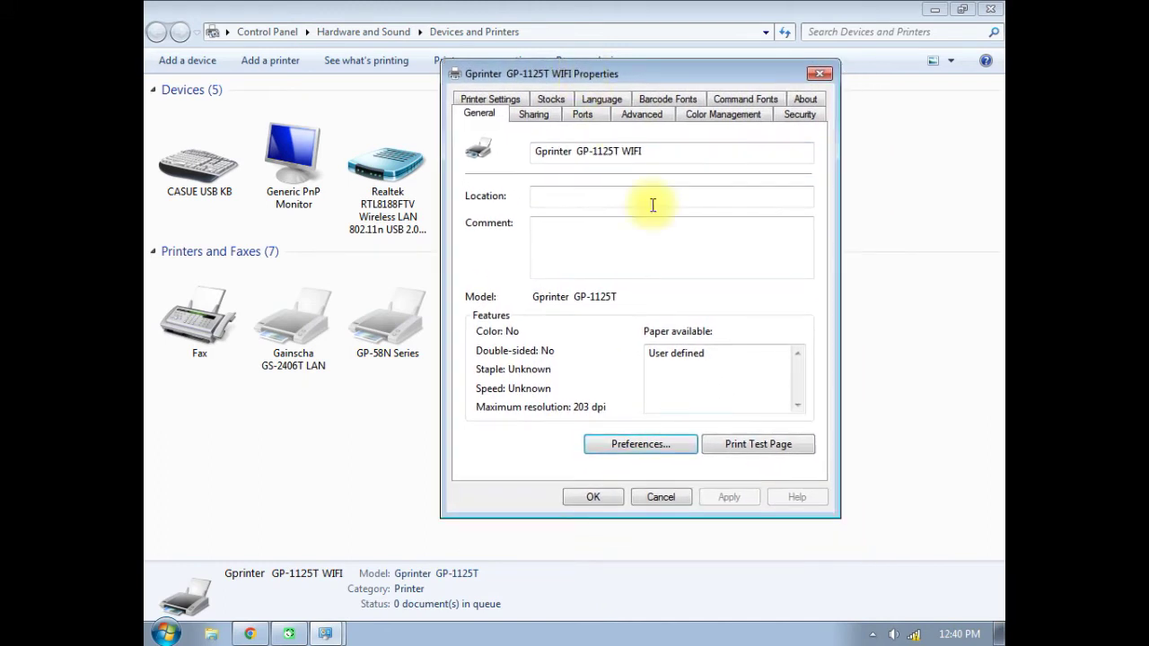
Step: Print a Windows test page on the GP-1125T WIFI and dismiss the confirmation
click(775, 452)
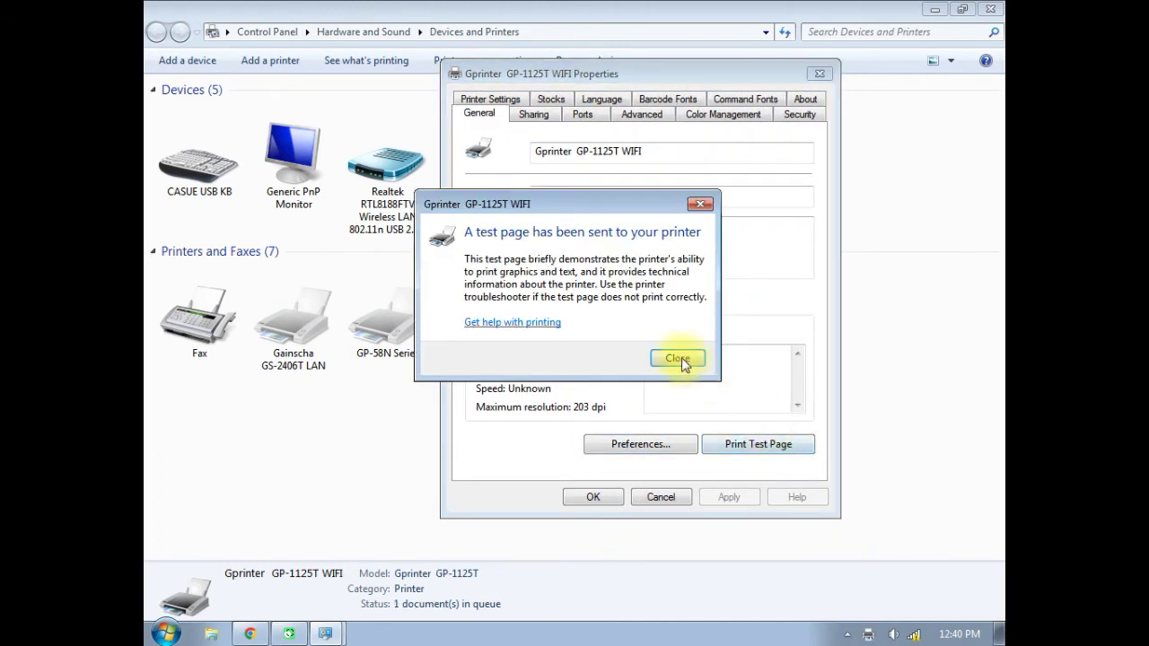
click(678, 359)
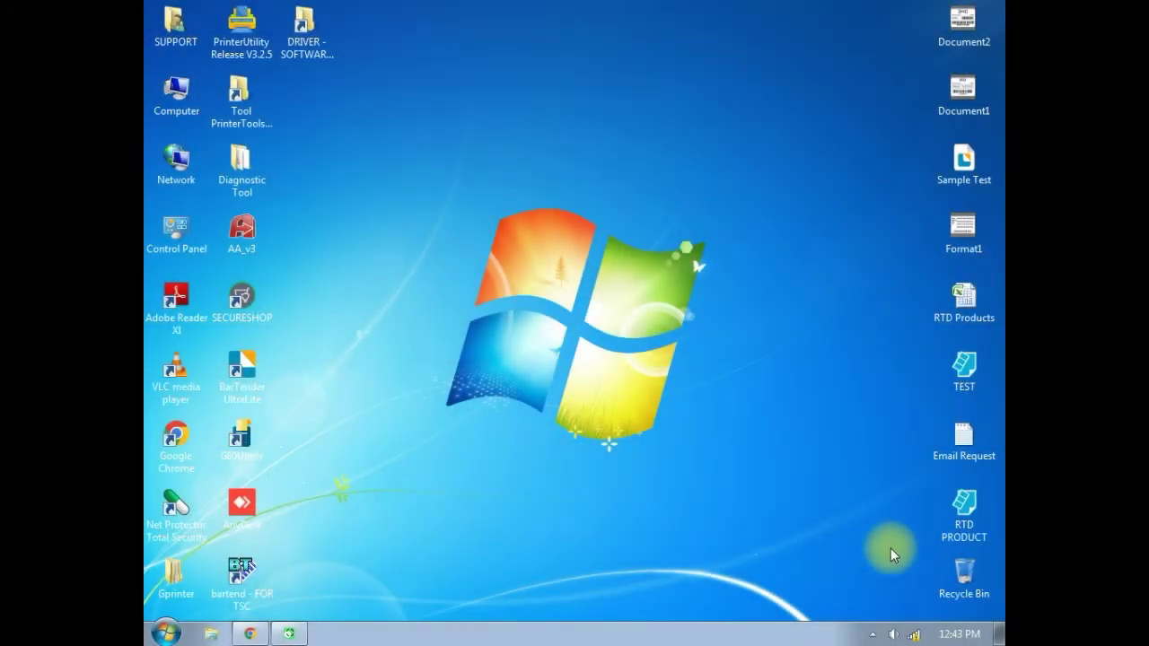
Step: Check the available wireless networks in the system tray panel
click(912, 632)
mouse_move(856, 409)
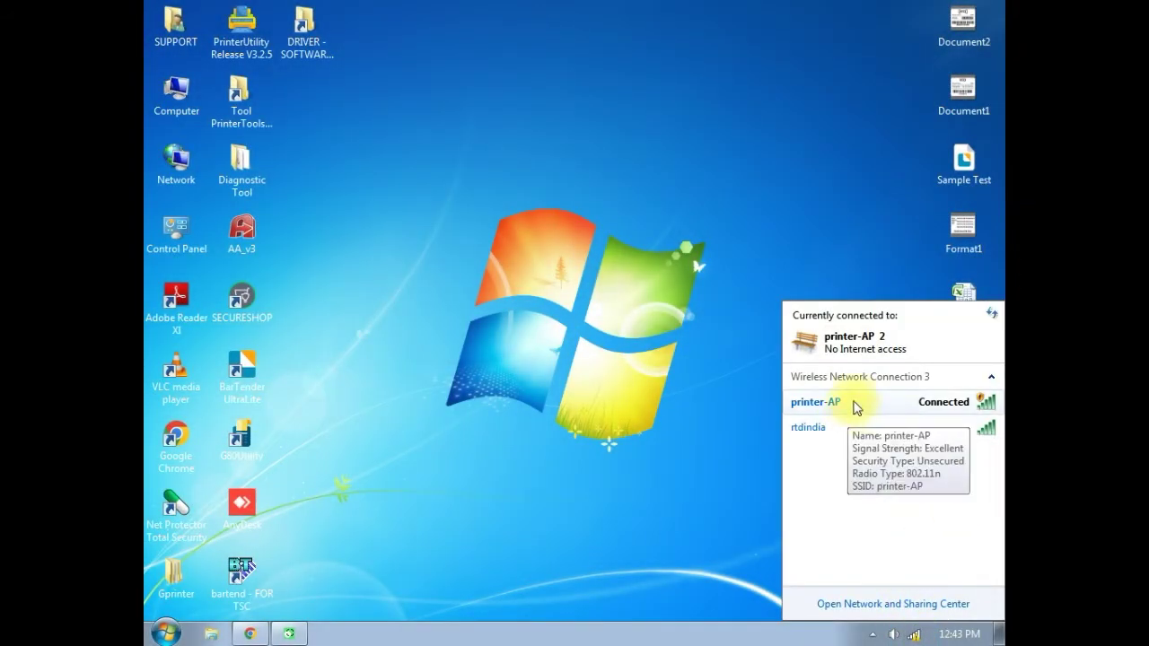
click(592, 359)
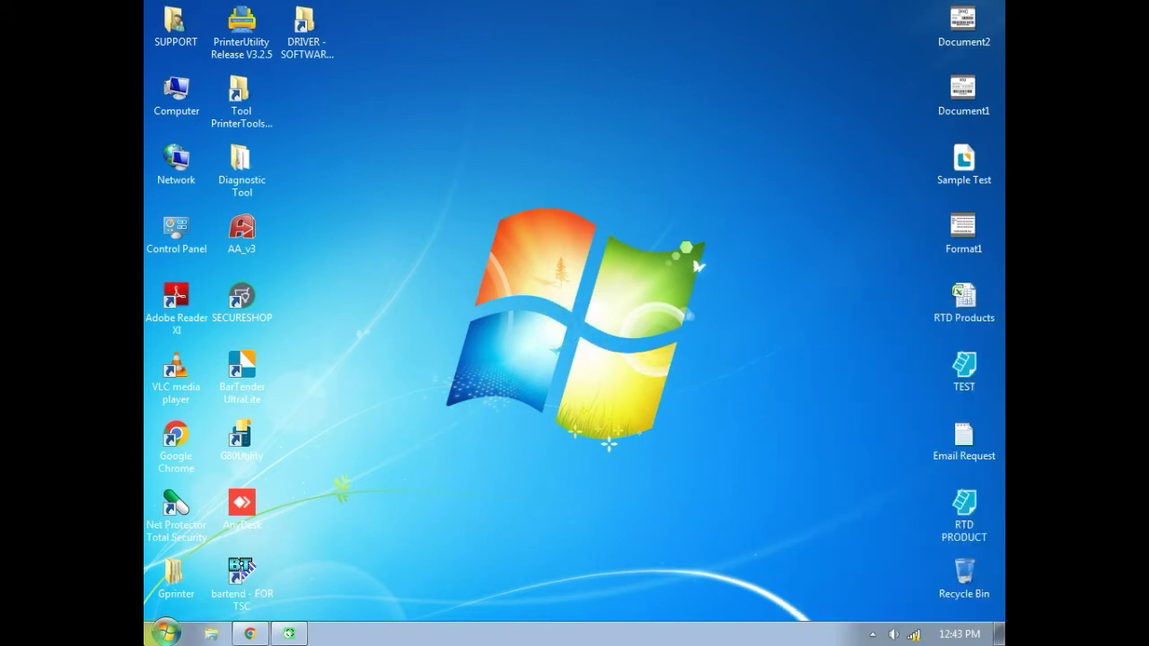
Step: Launch LabelShop for GP from the Start menu and continue to Label Setup
click(166, 633)
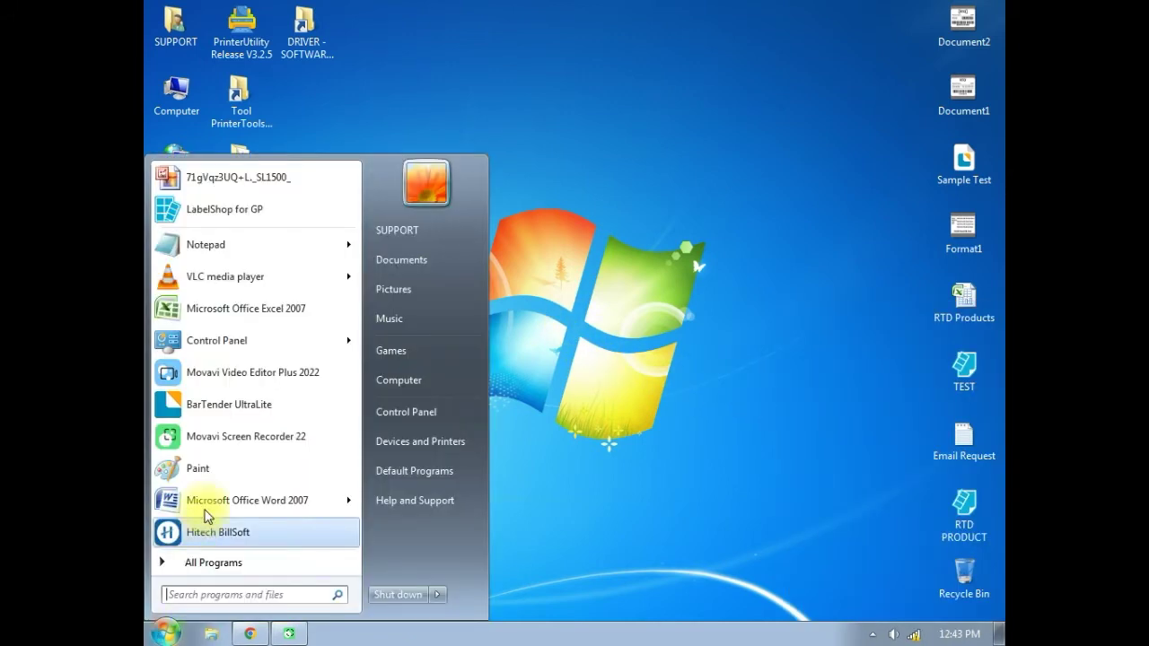
click(221, 212)
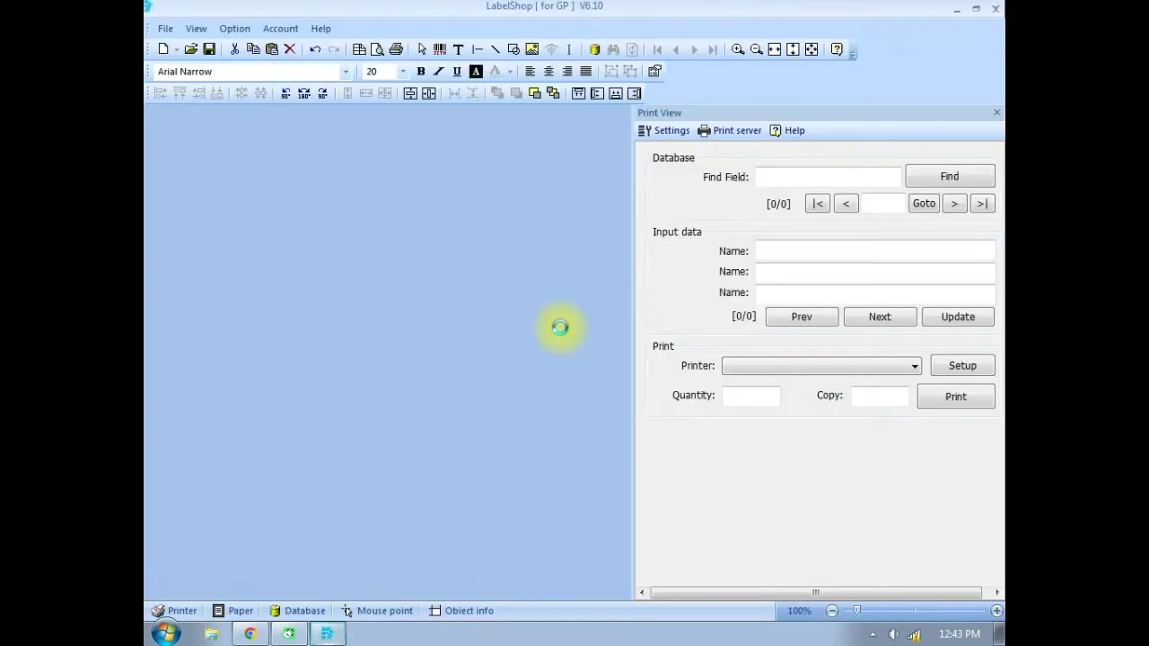
click(602, 415)
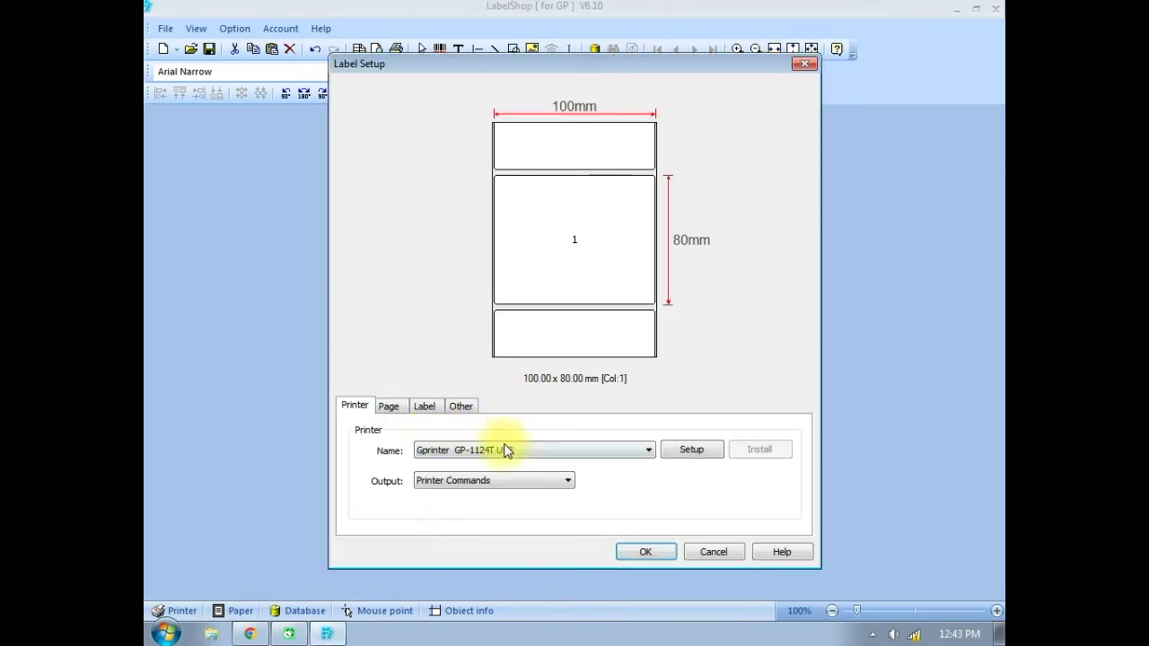
Step: Choose the Gprinter GP-1125T WIFI and set the label width and height to 100 mm
click(512, 449)
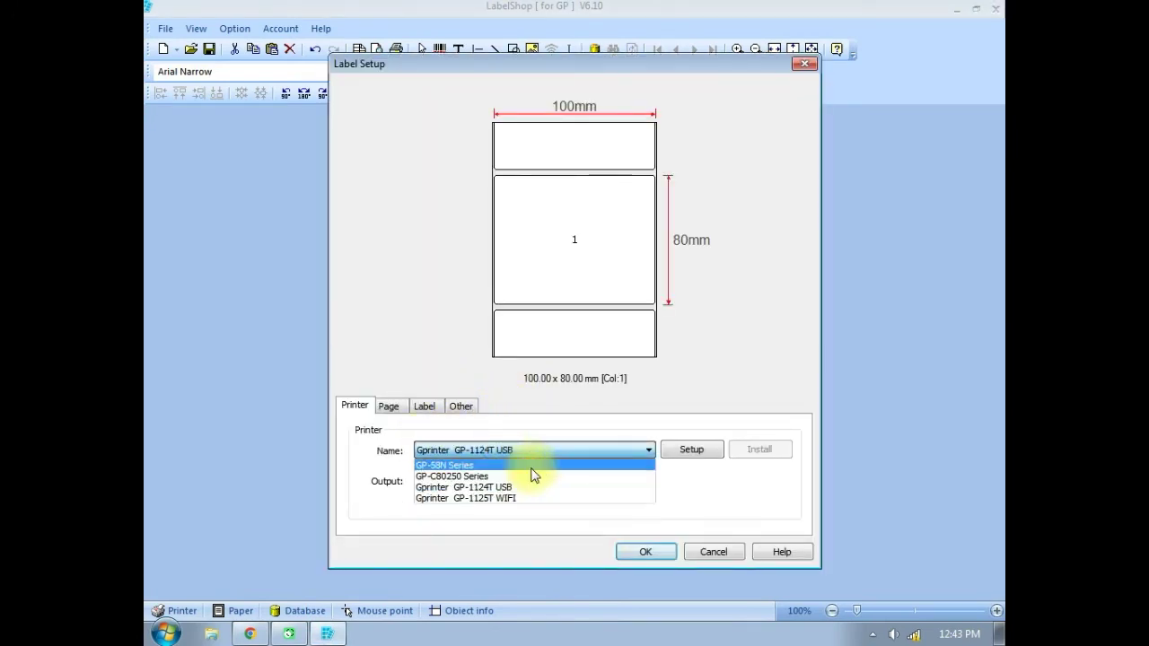
click(489, 498)
click(389, 407)
click(422, 408)
double_click(429, 446)
text(100100)
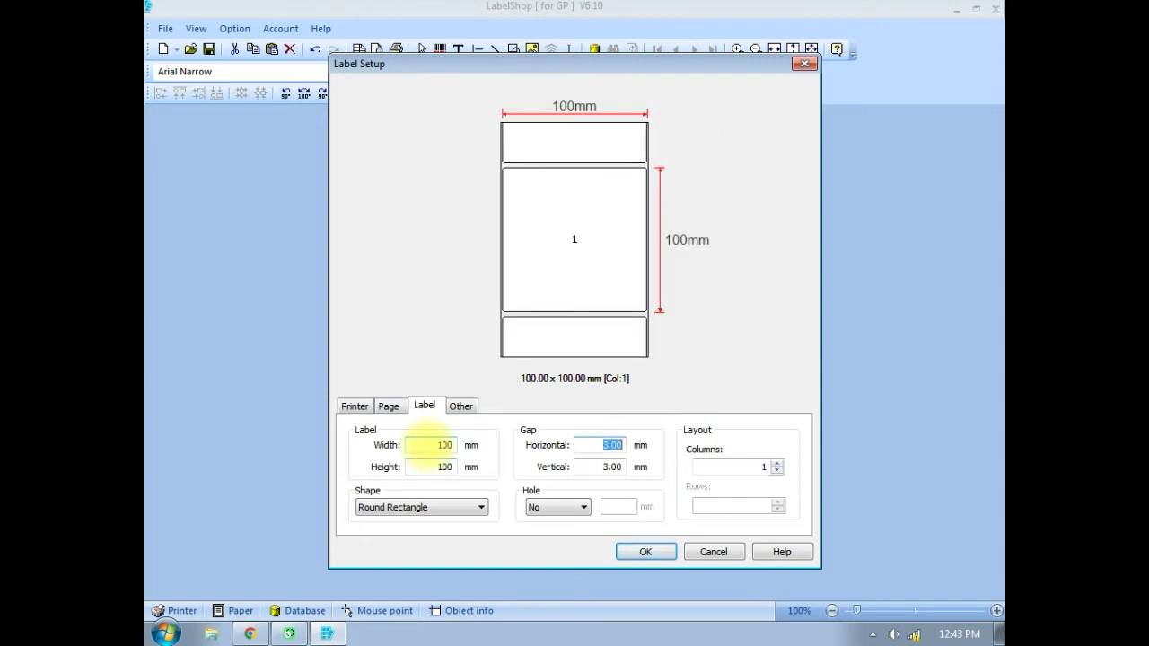
click(460, 406)
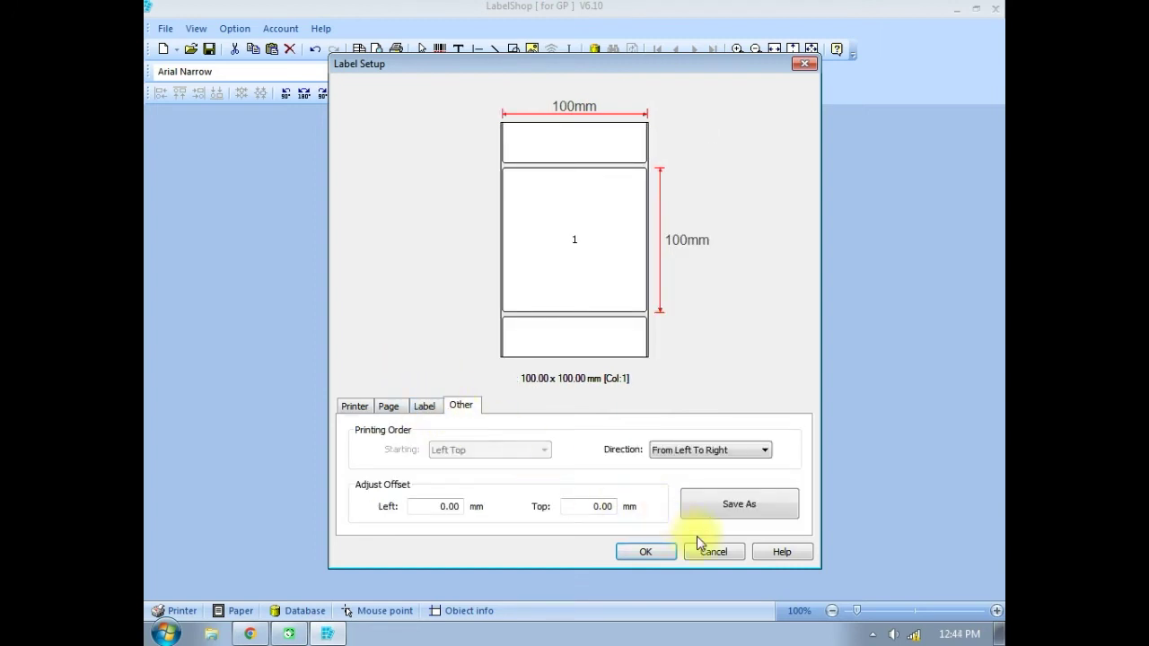
click(647, 552)
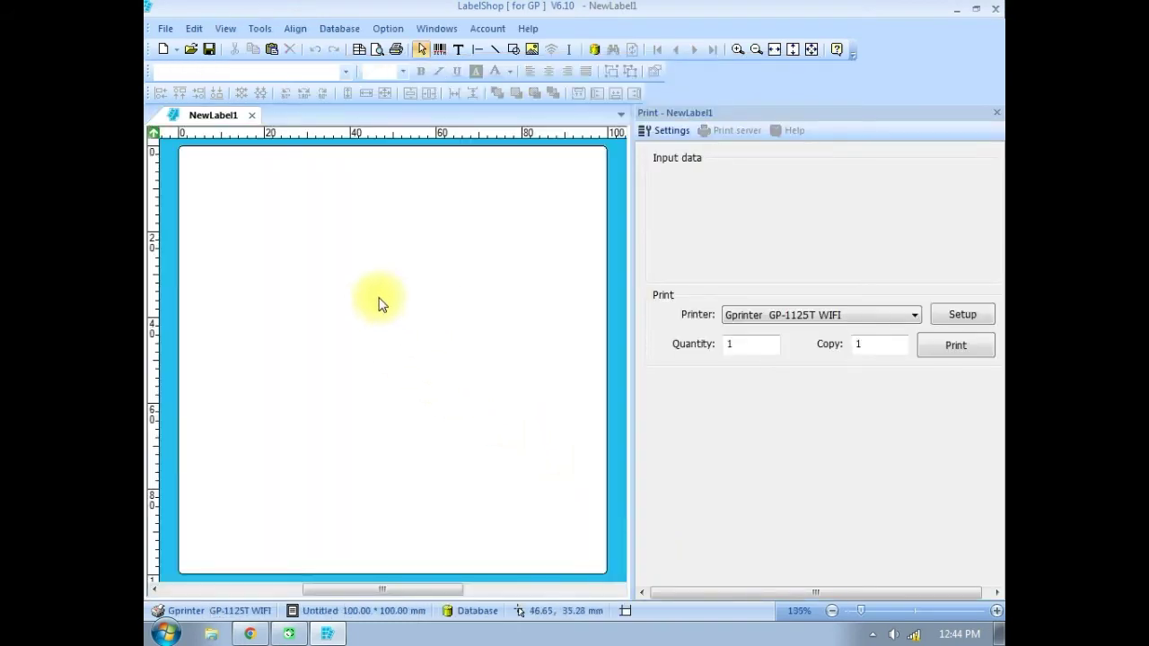
Step: Place a default 12345678 barcode and enlarge it across the label's upper area
click(439, 48)
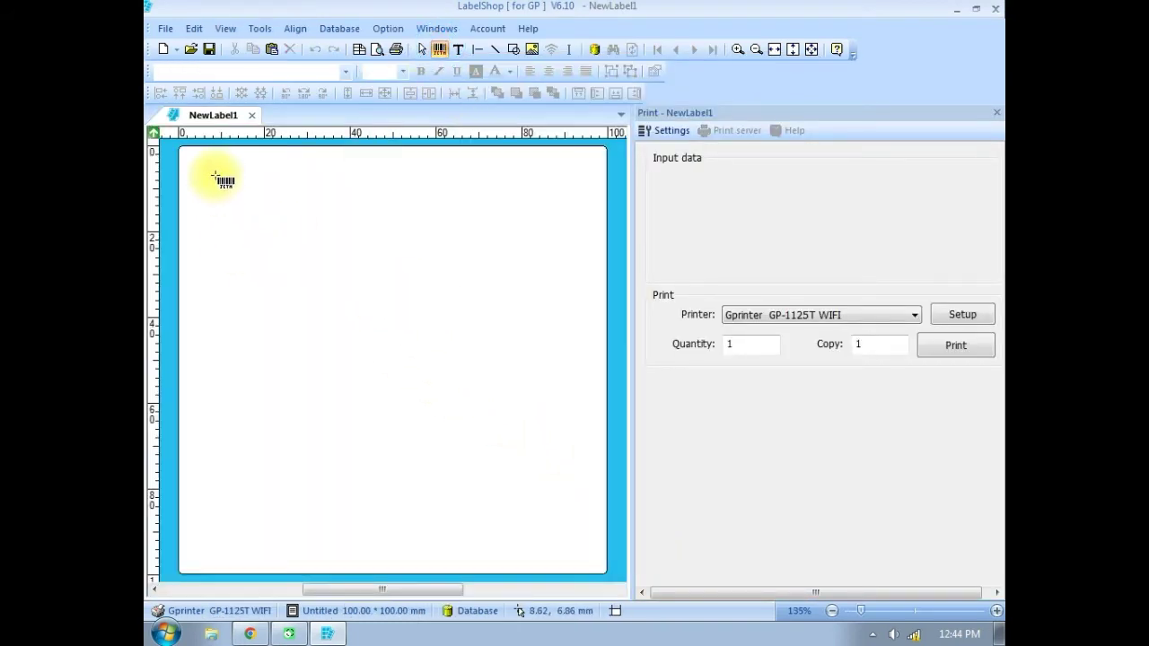
click(216, 175)
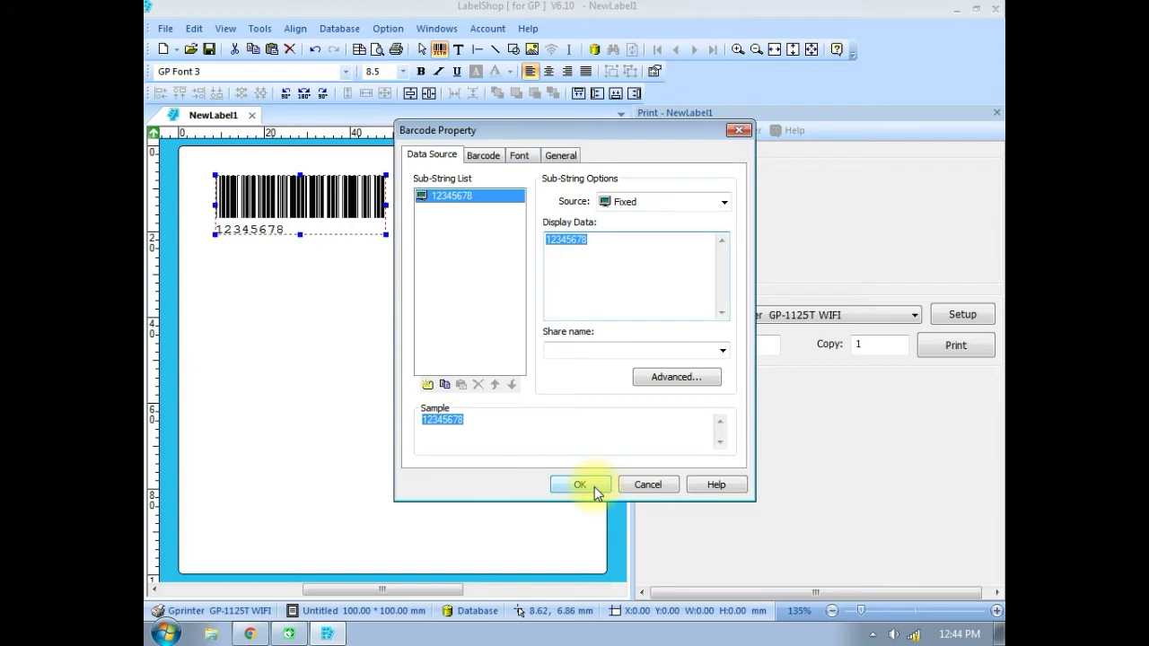
click(580, 485)
drag(387, 235, 560, 413)
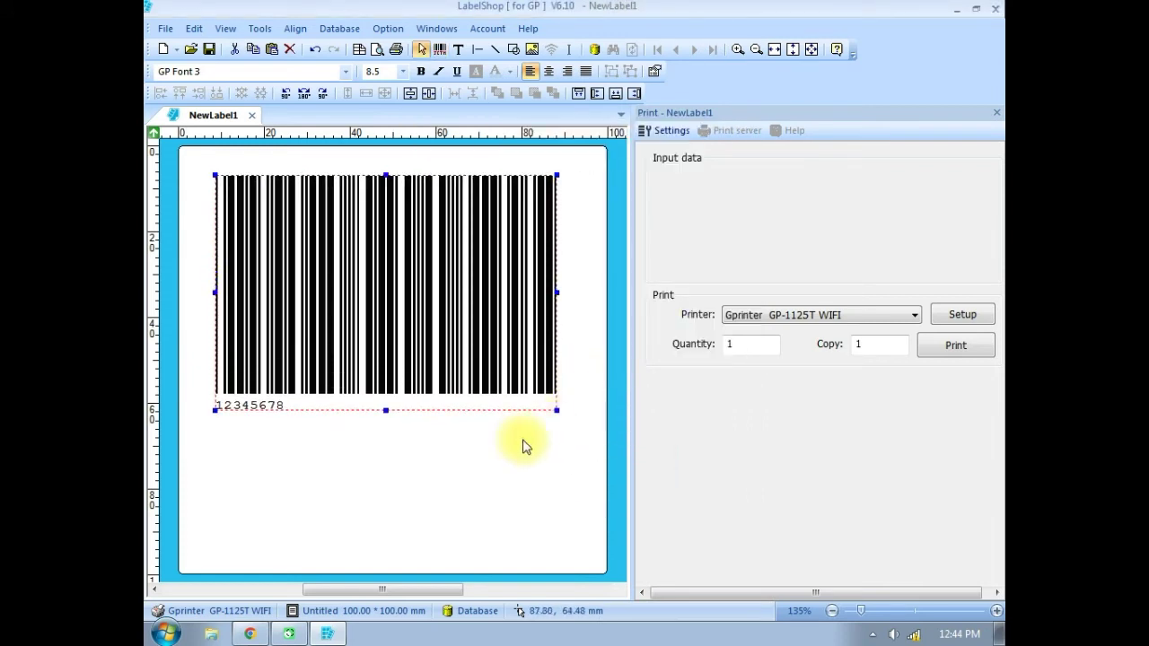
Step: Add a bold text object reading TEST PRINT SAMPLE below the barcode
click(458, 50)
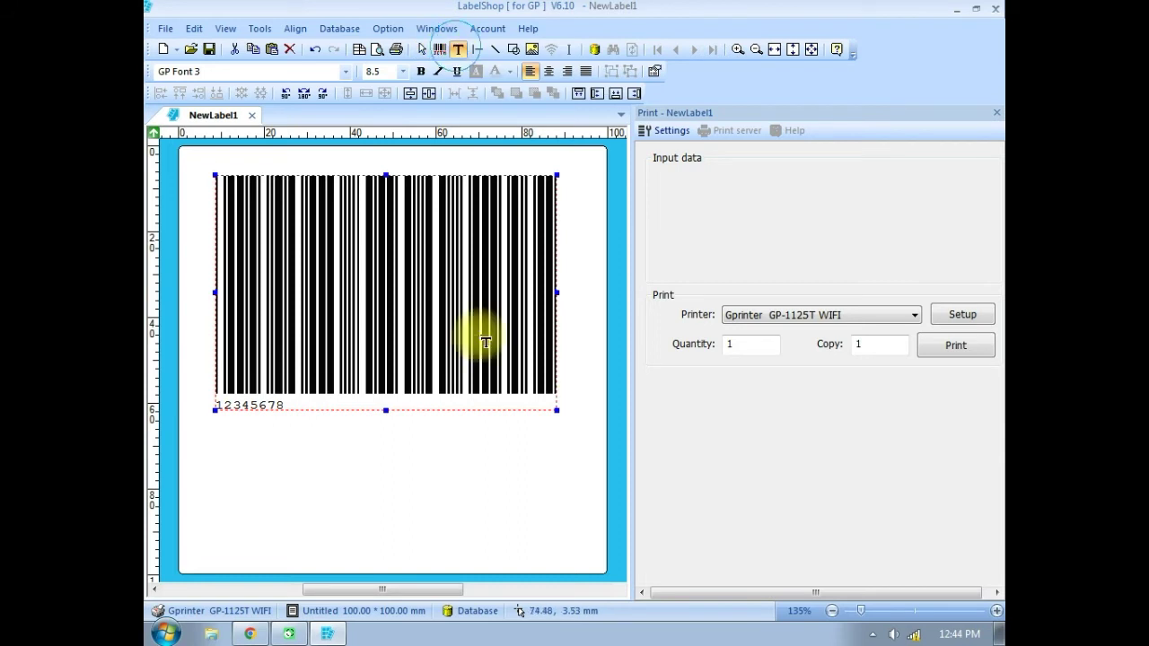
click(262, 470)
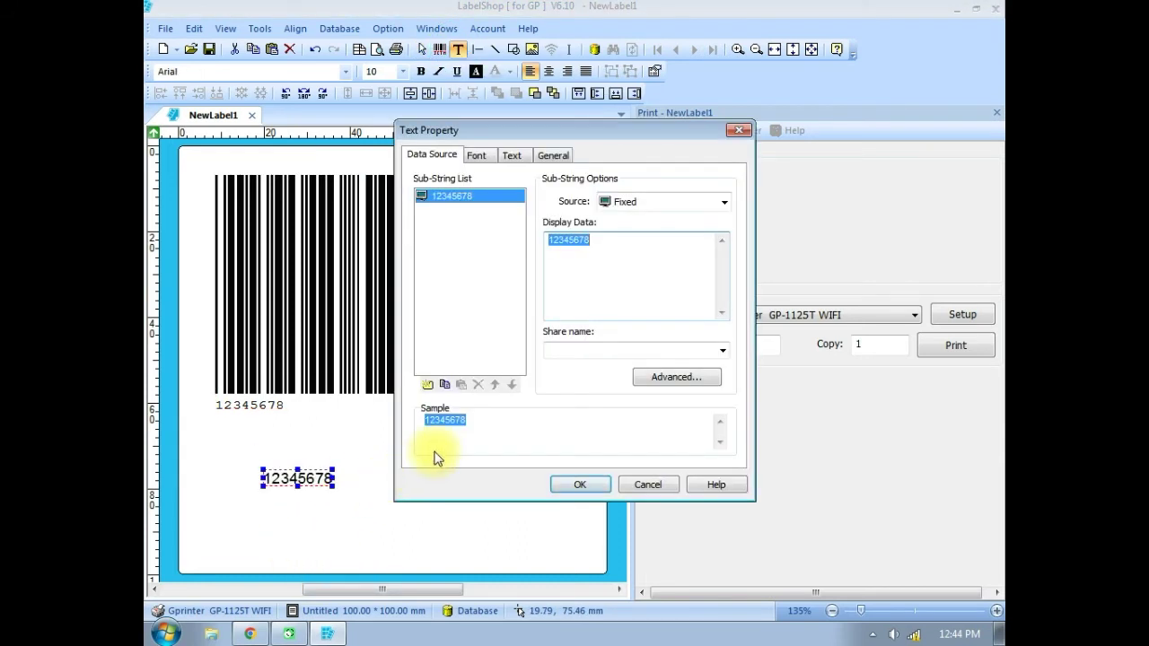
text(1)
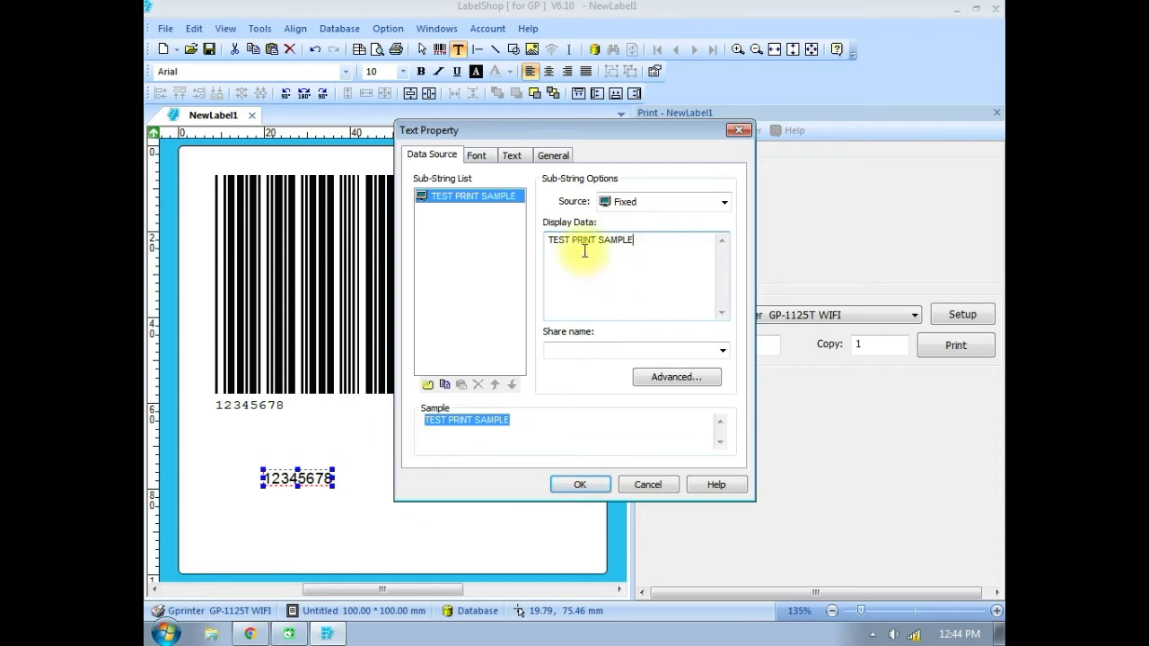
click(476, 156)
click(599, 226)
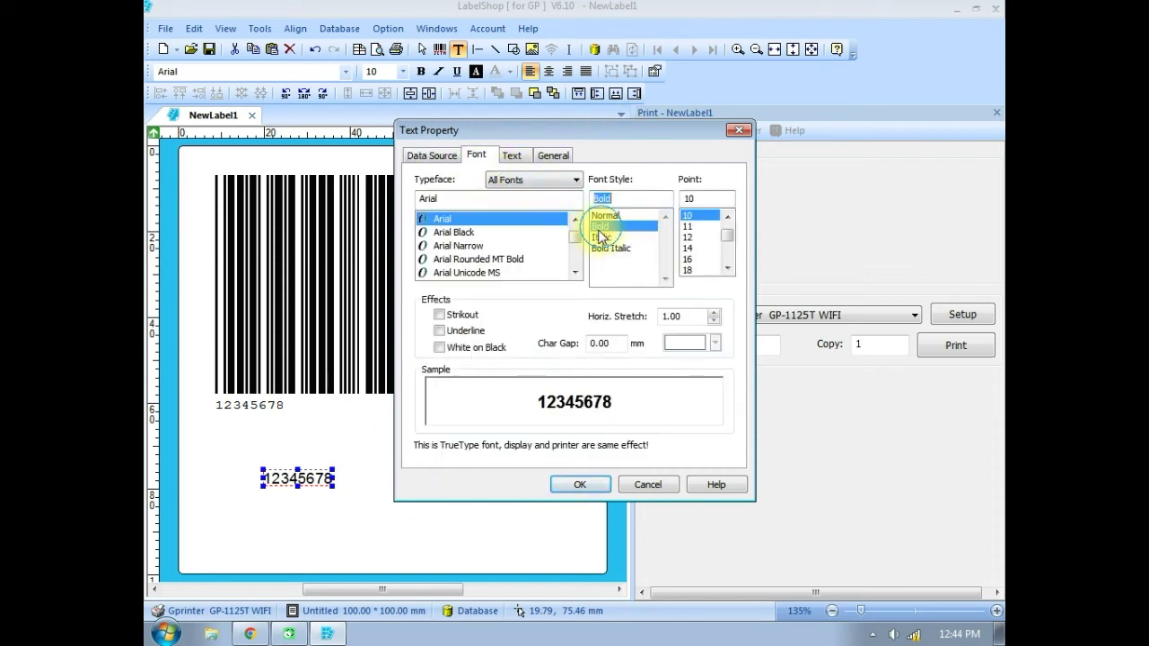
Step: Set the TEST PRINT SAMPLE text size to 22 points
click(727, 267)
click(688, 260)
click(684, 264)
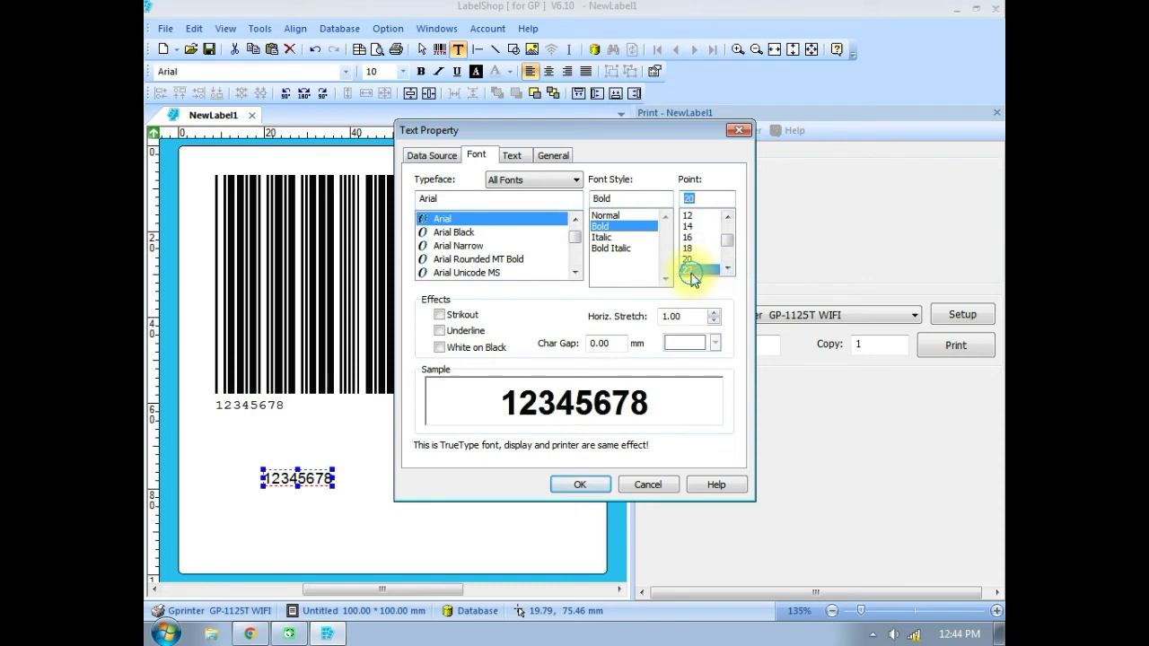
click(580, 484)
Step: Position the text under the barcode and print 3 copies on the GP-1125T WIFI
drag(480, 488, 386, 521)
drag(417, 484, 418, 494)
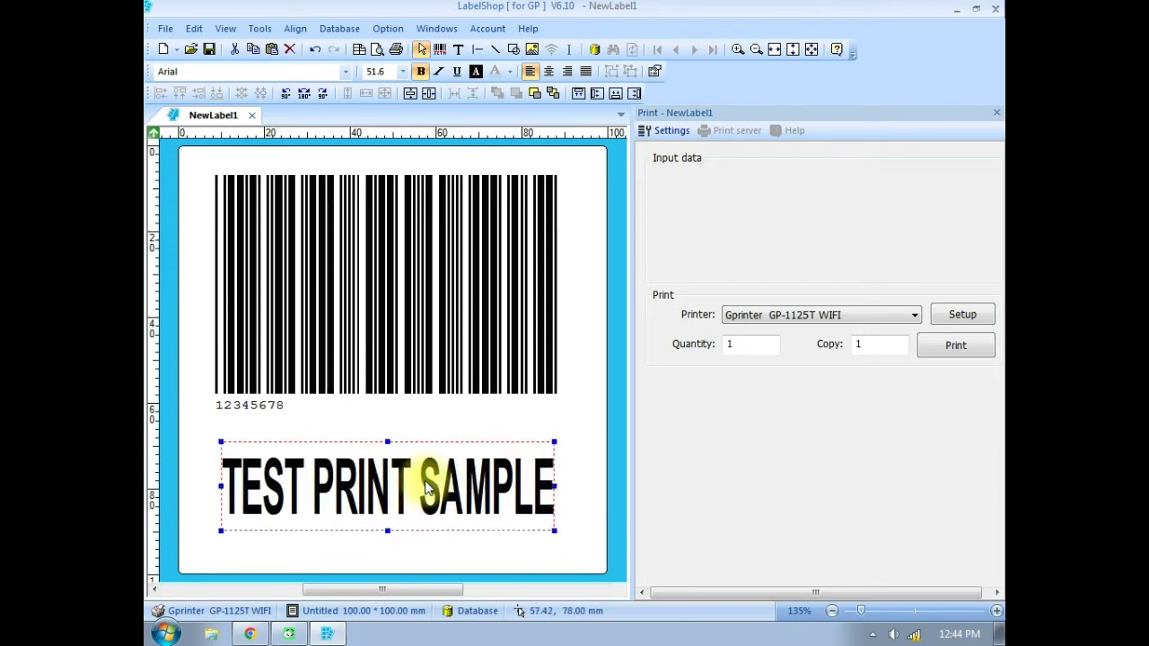
double_click(869, 343)
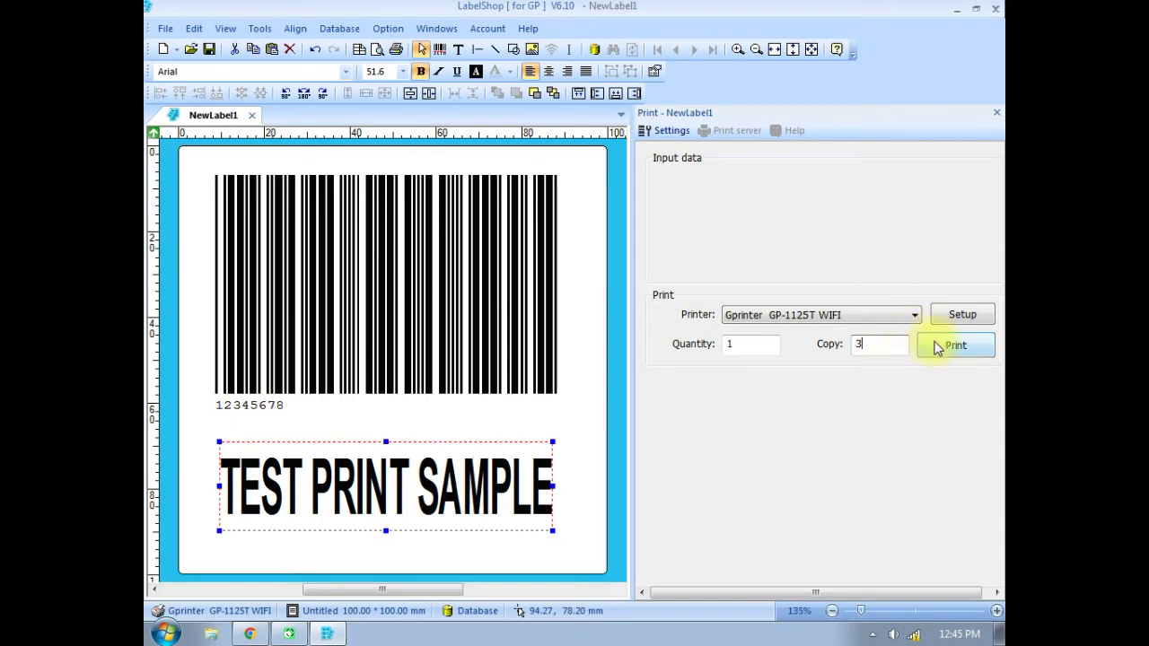
click(942, 344)
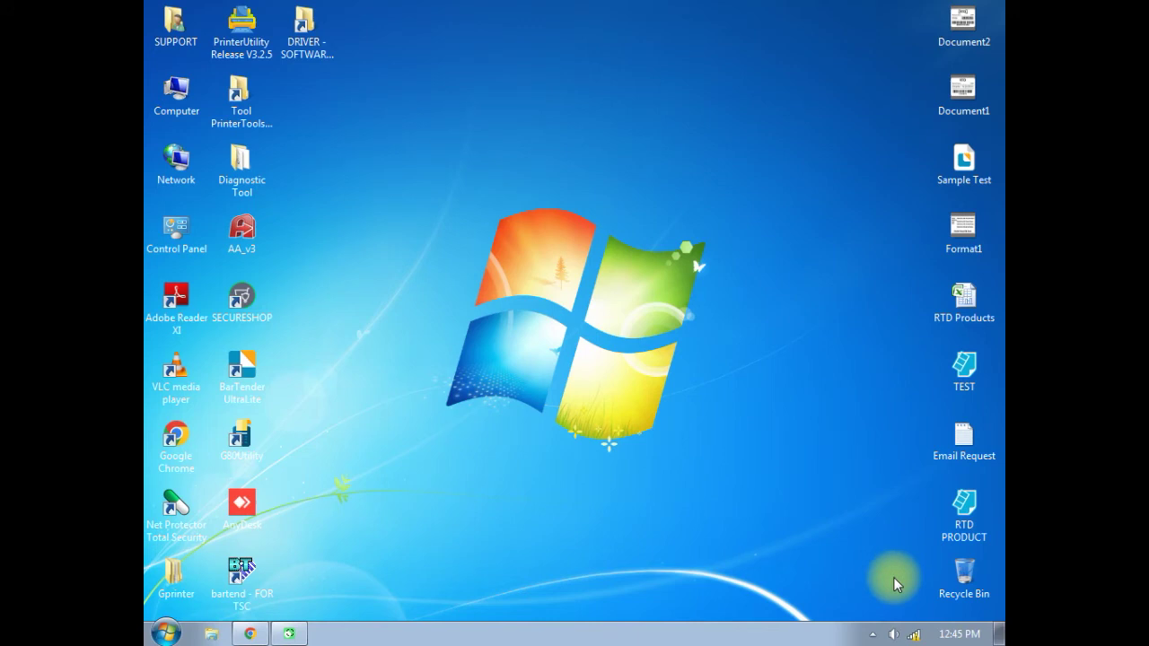
Step: Confirm the printer-AP Wi-Fi connection and launch BarTender UltraLite
click(914, 634)
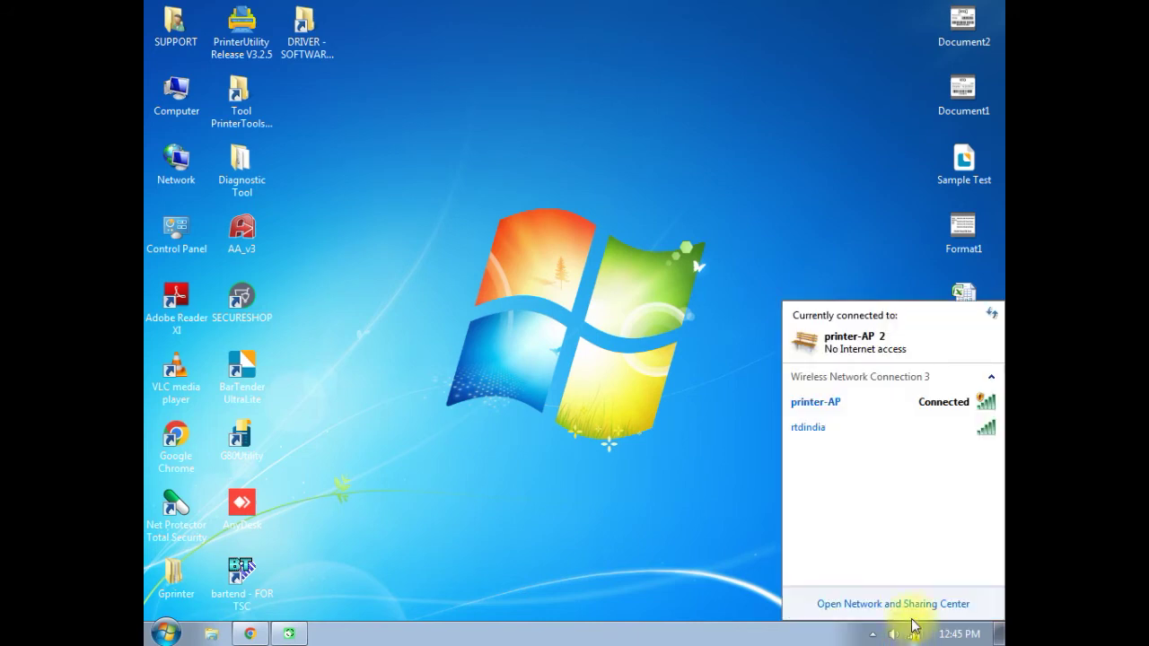
click(887, 410)
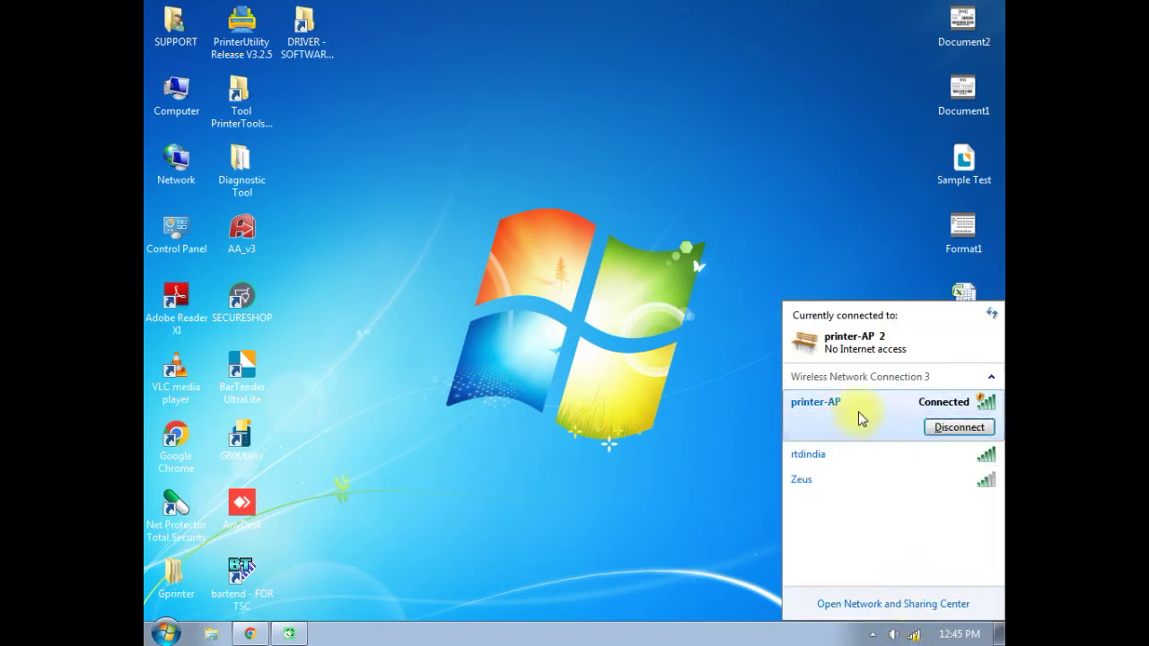
click(608, 393)
click(153, 635)
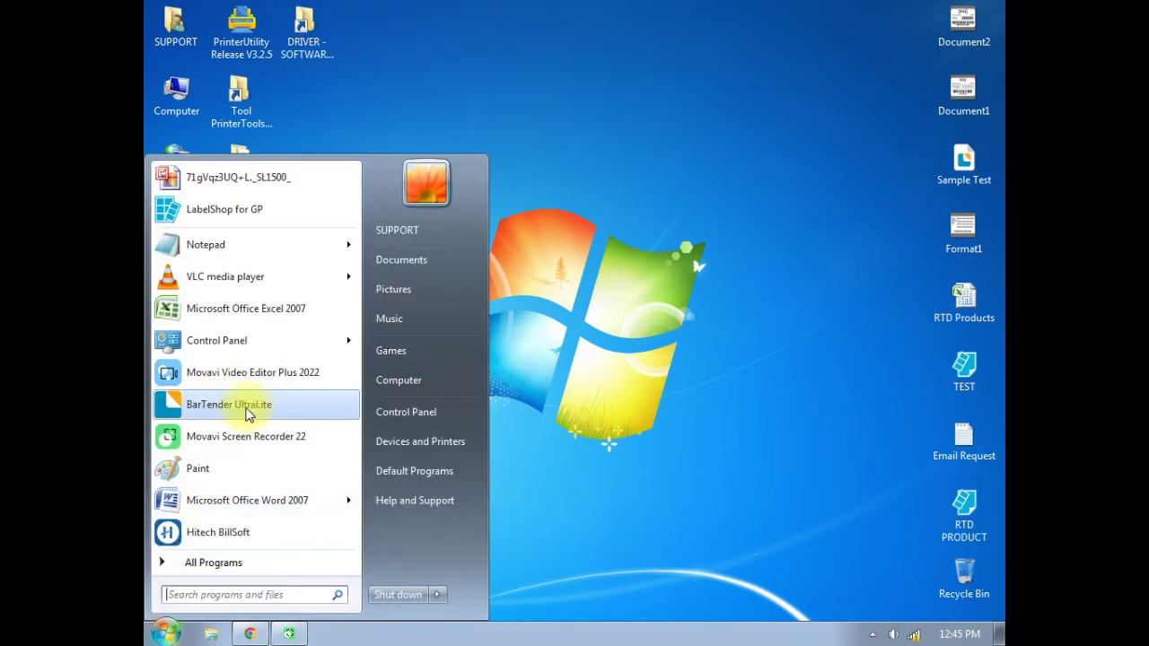
click(248, 409)
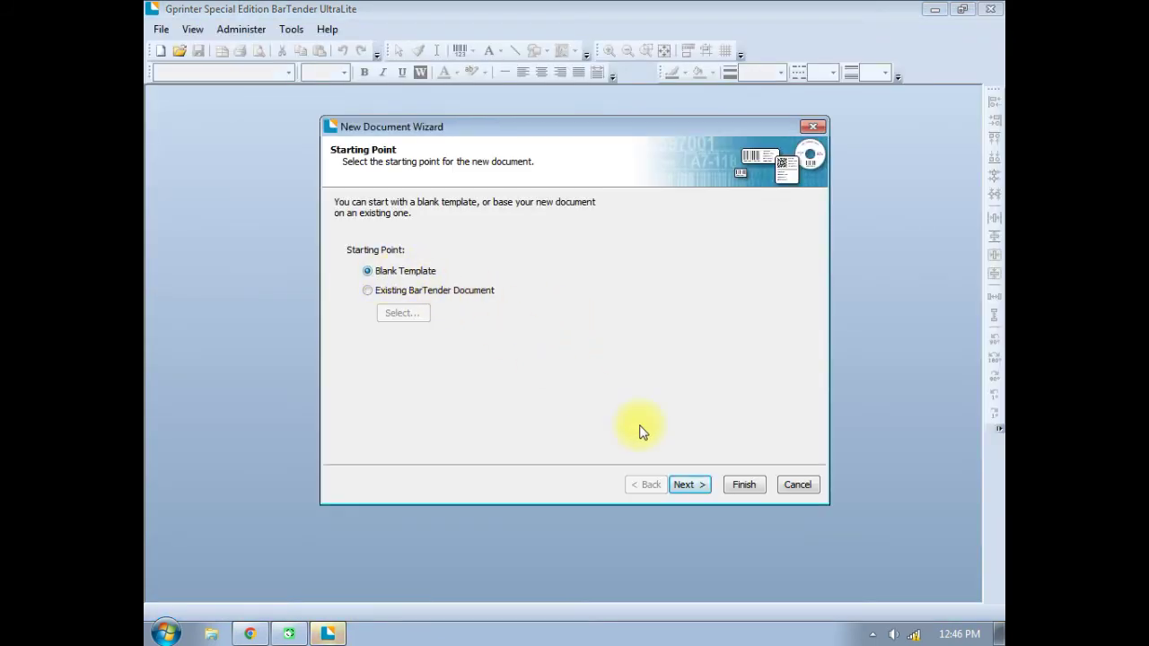
Step: Create a blank document for the Gprinter GP-1125T WIFI with 4 × 4 inch custom stock
click(682, 488)
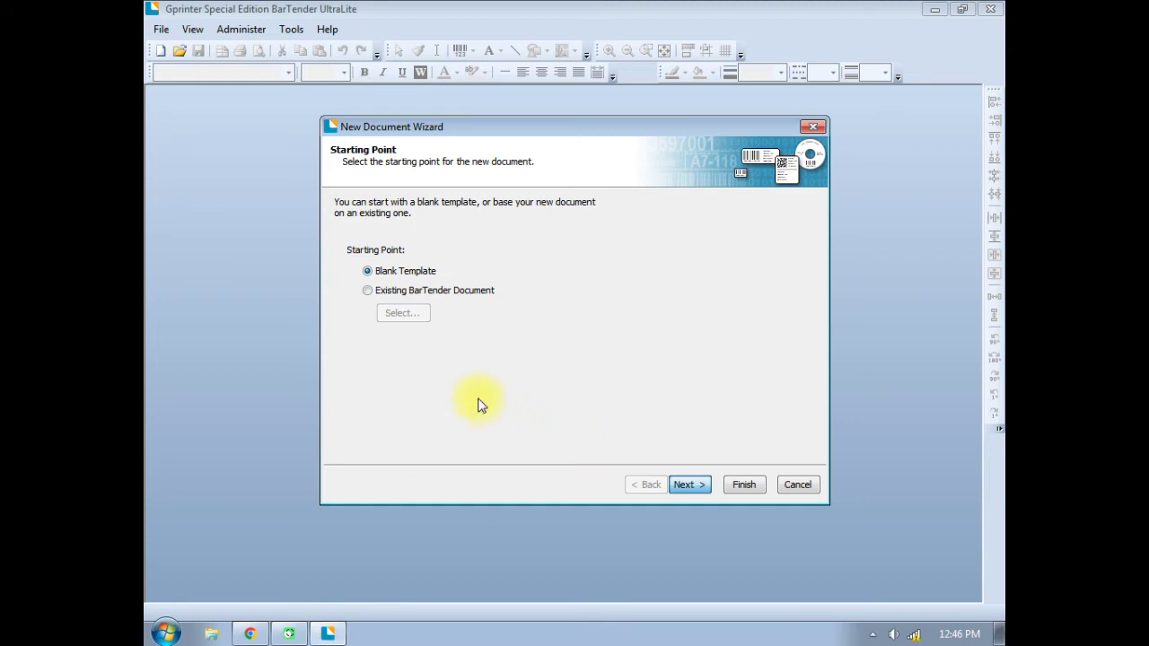
click(412, 242)
click(411, 252)
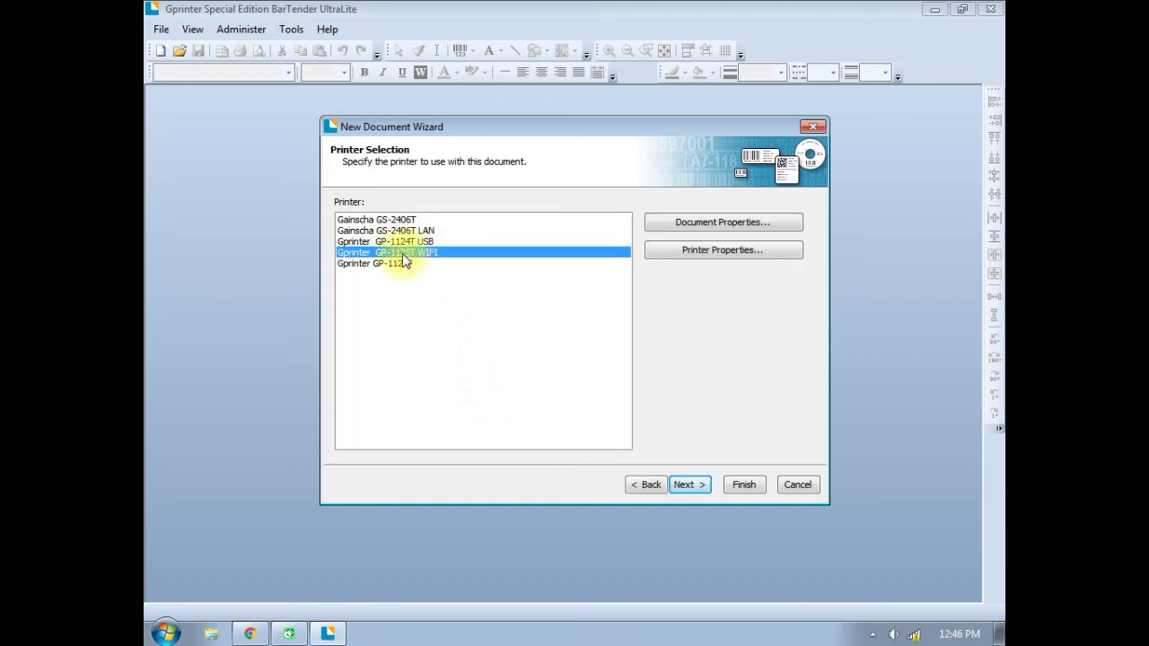
click(684, 485)
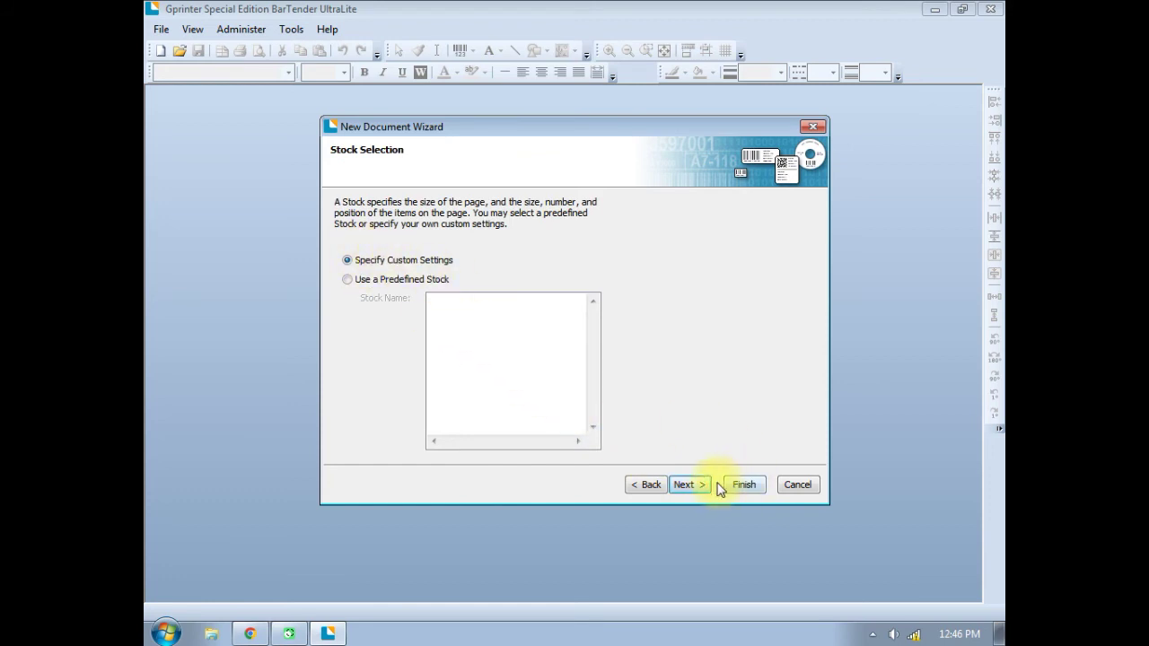
click(700, 485)
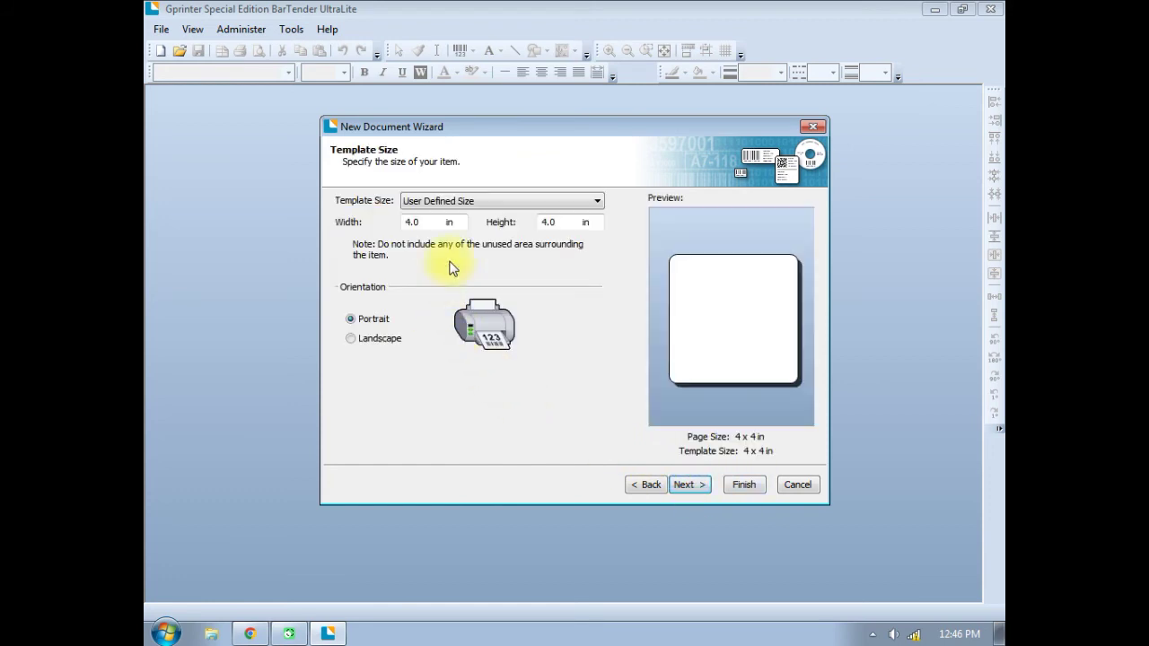
double_click(424, 223)
text(4)
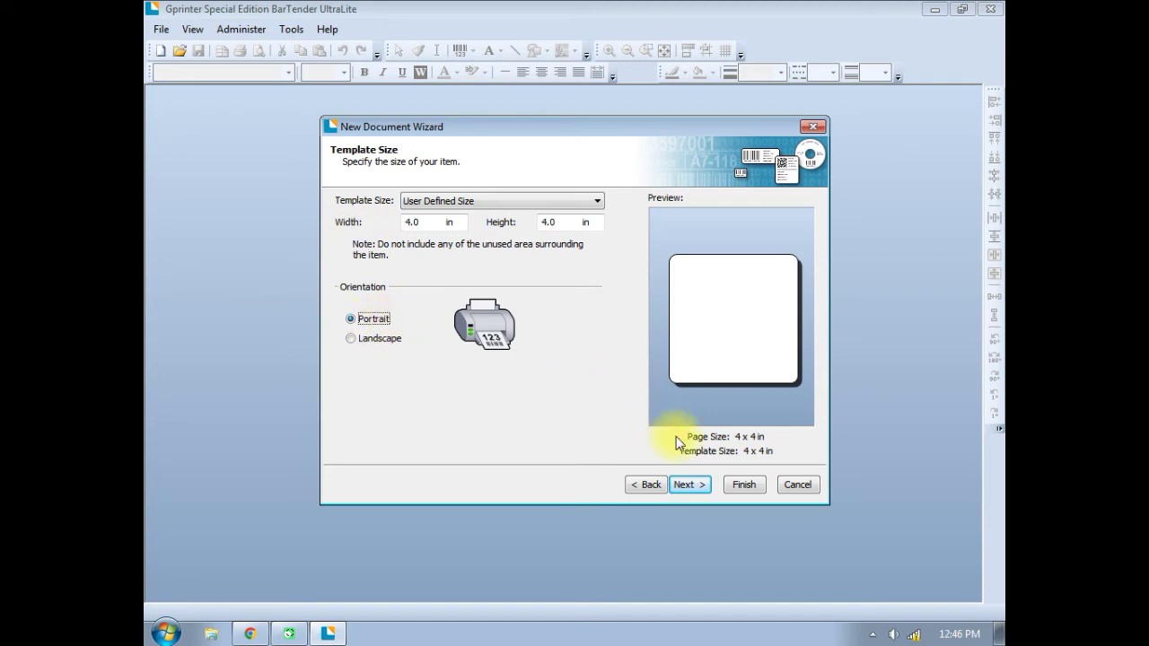
click(691, 485)
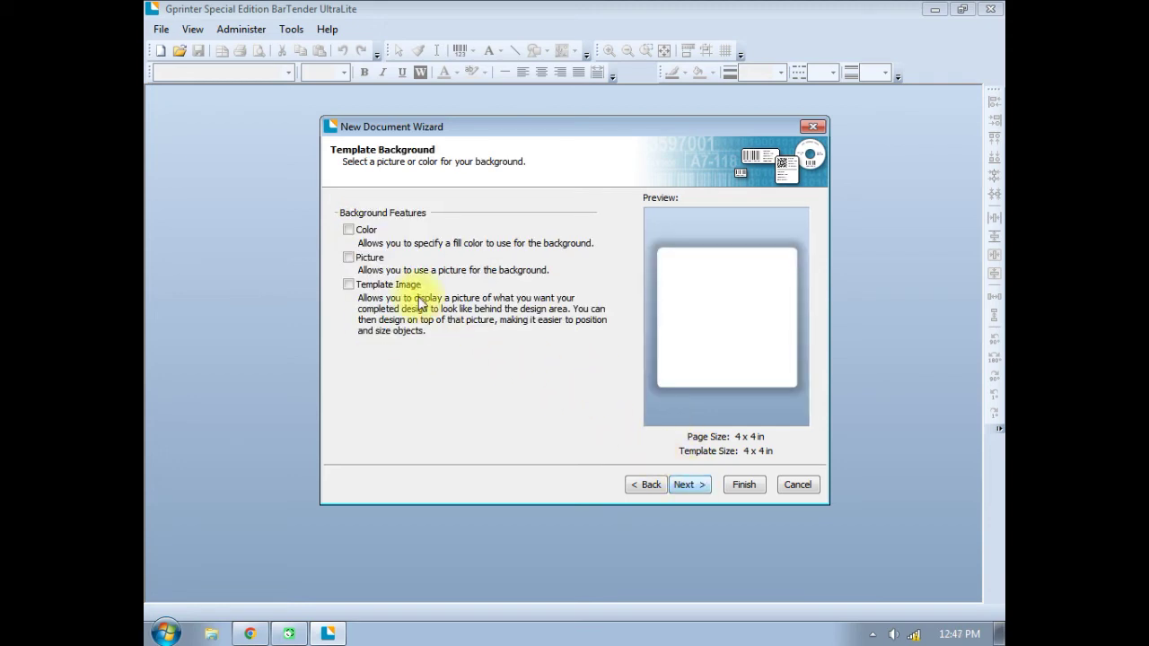
click(691, 485)
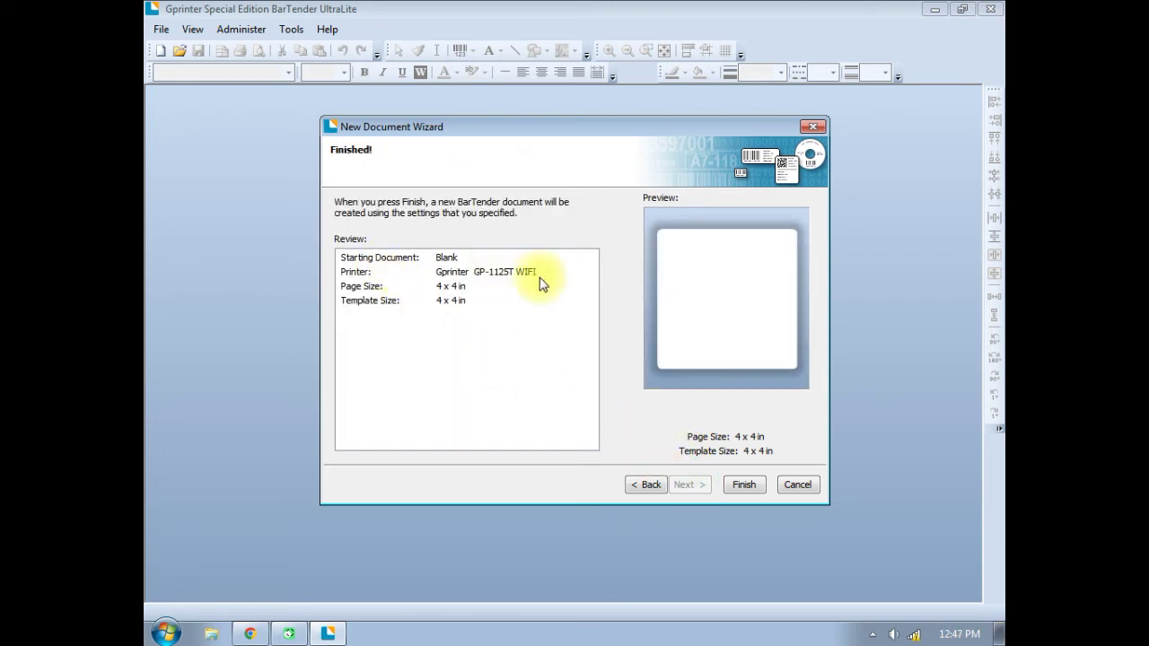
click(745, 486)
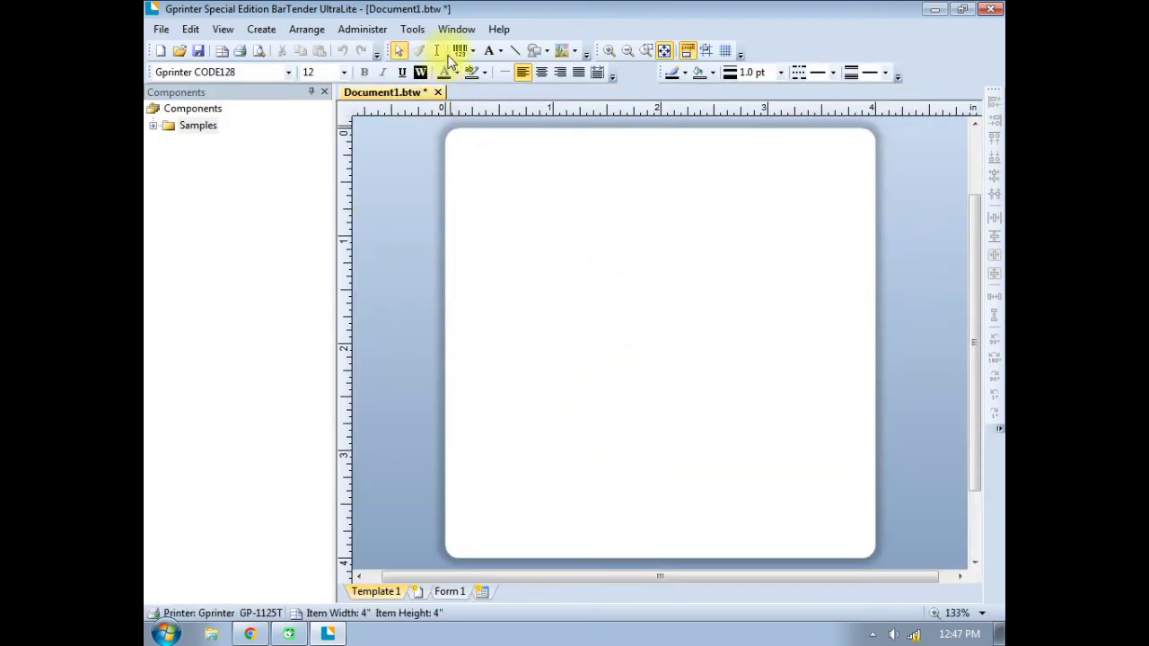
Step: Add a single-line text object reading TEST SAMPLE PRINT
click(490, 51)
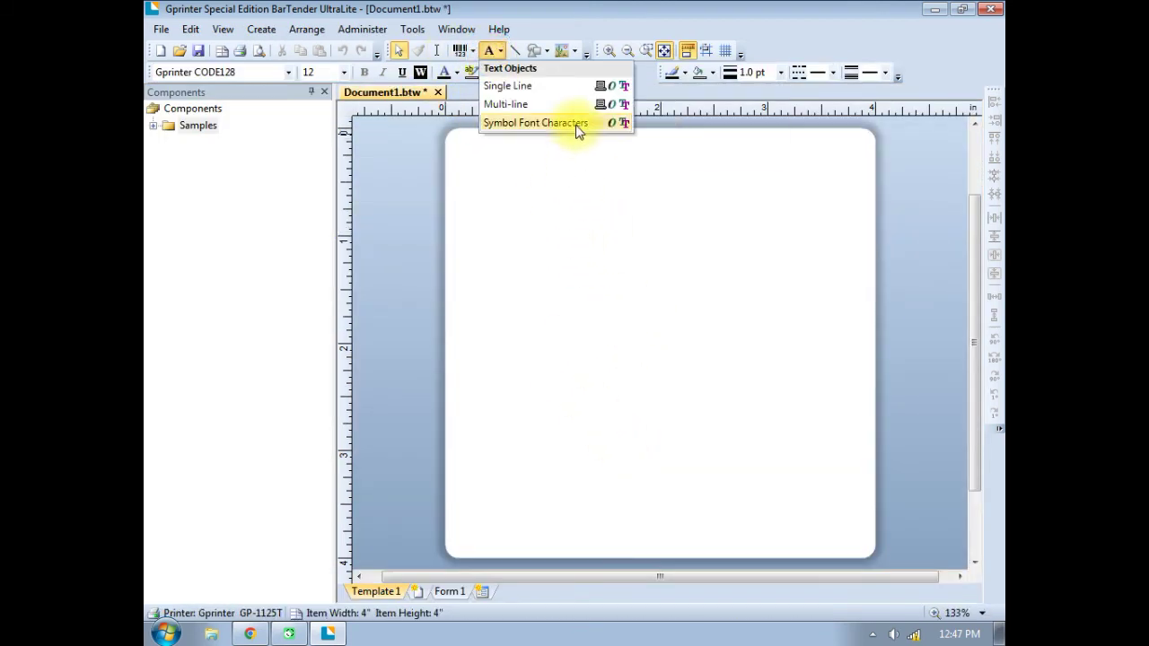
click(507, 86)
click(503, 204)
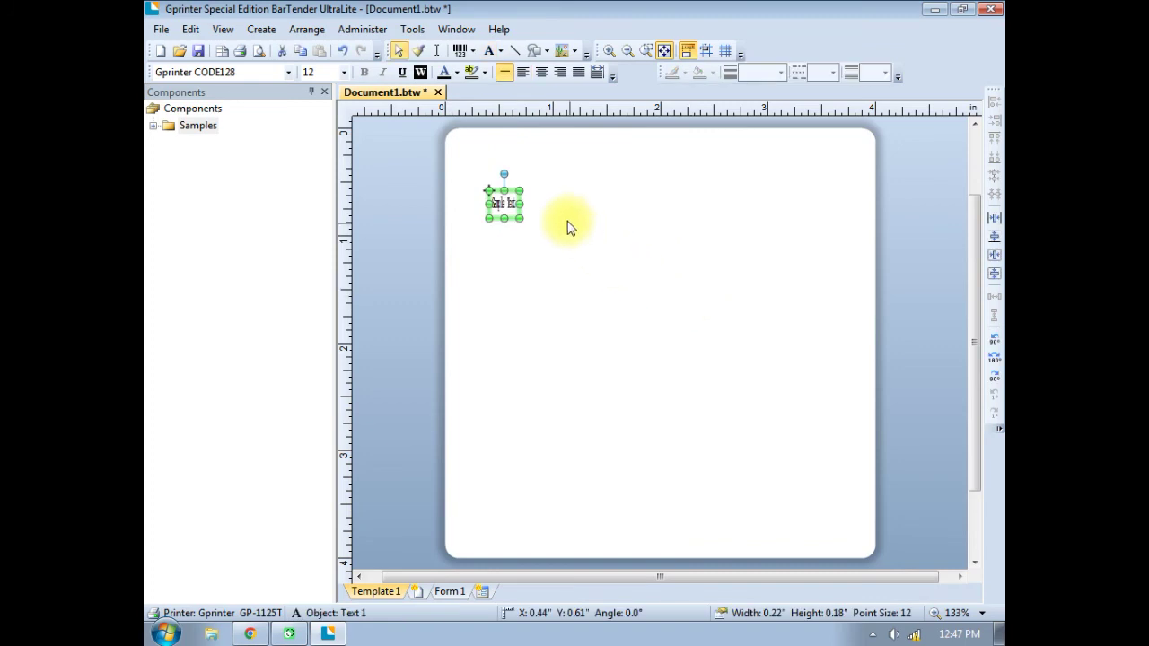
double_click(505, 203)
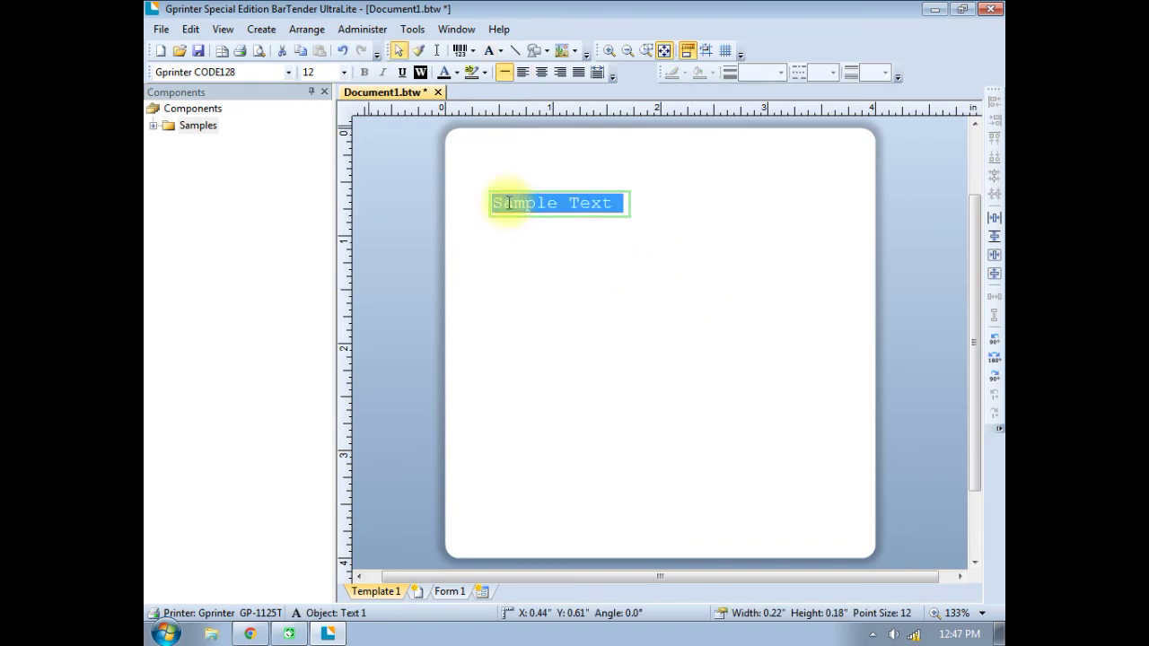
text(t)
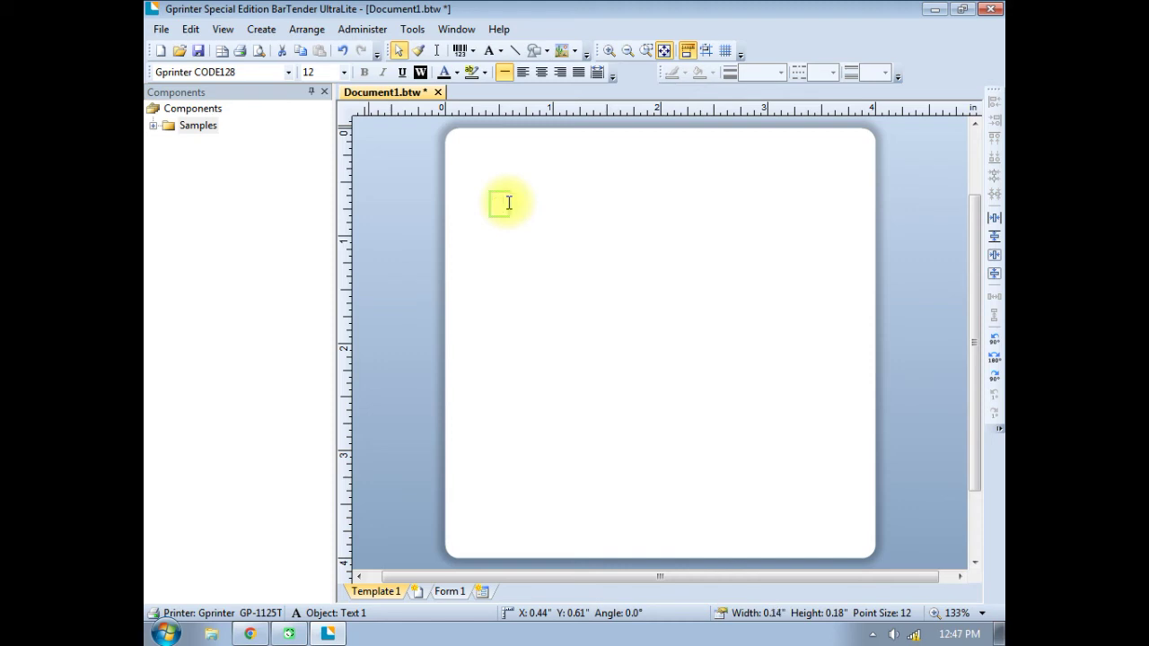
text(EST )
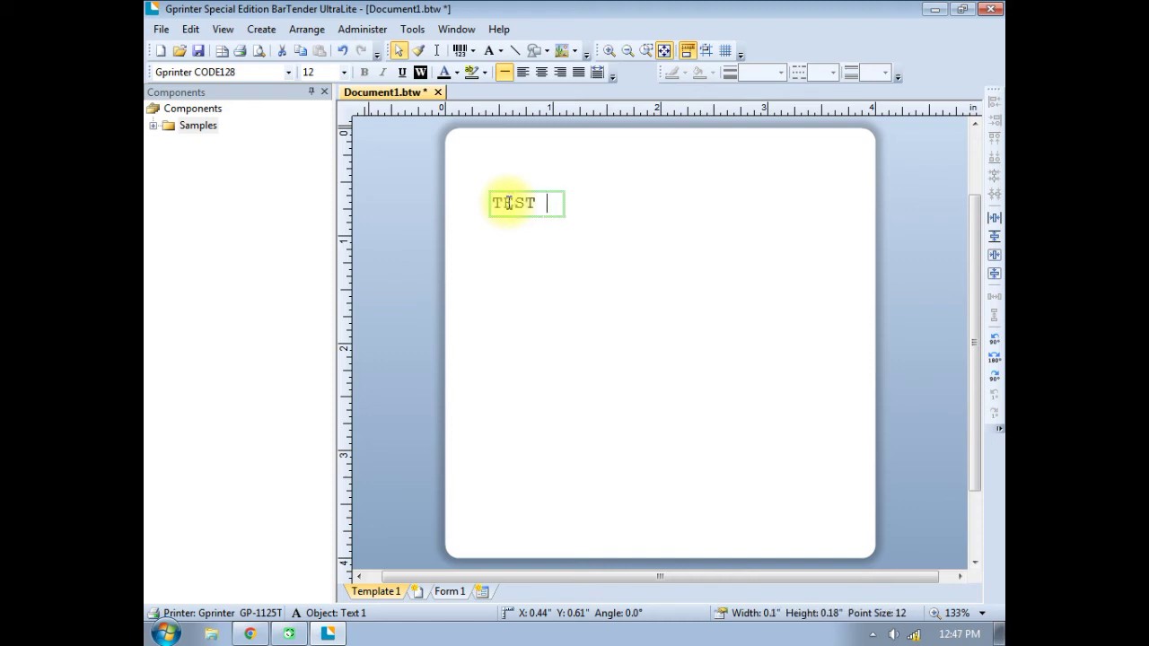
text(S)
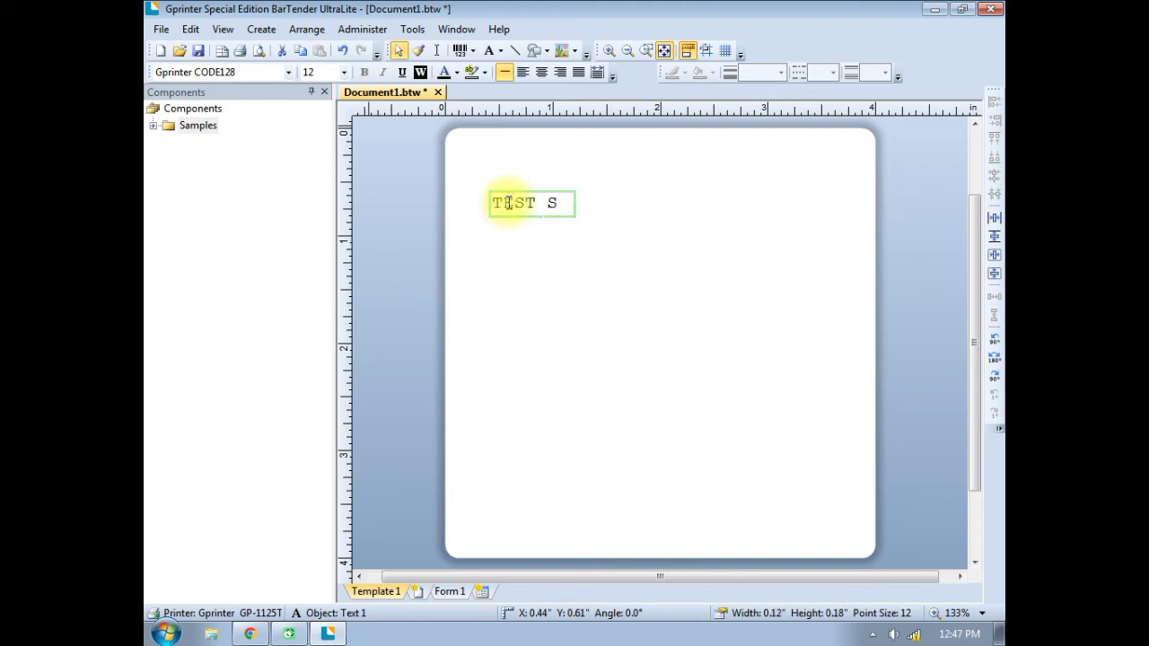
text(AMPLE)
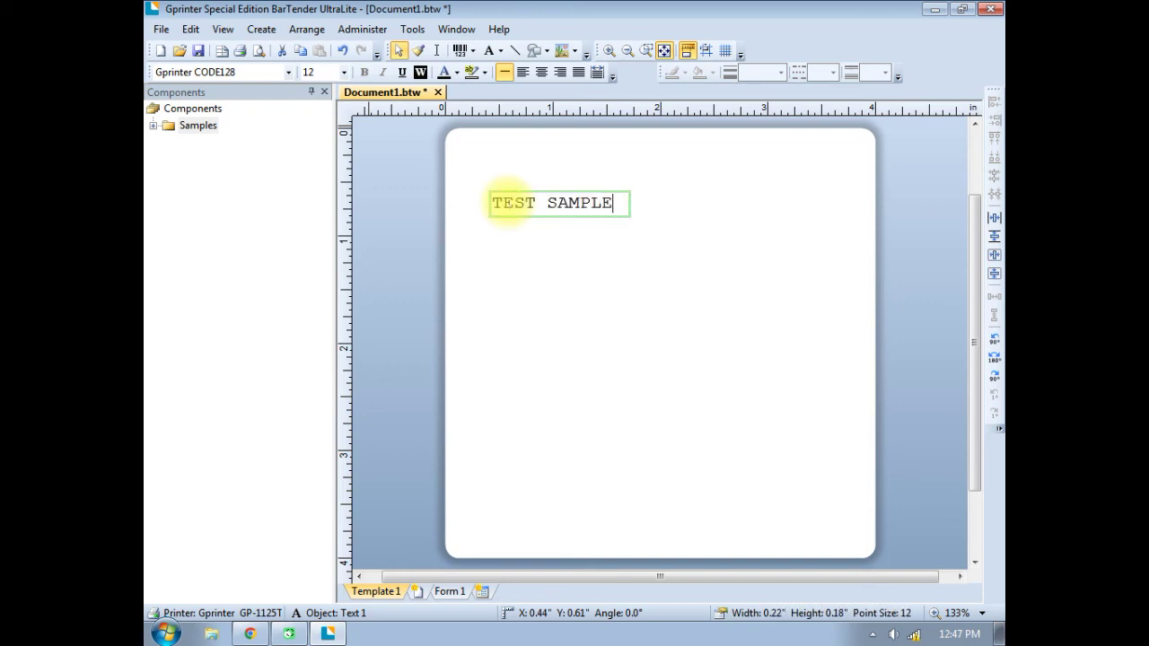
text( PRINT)
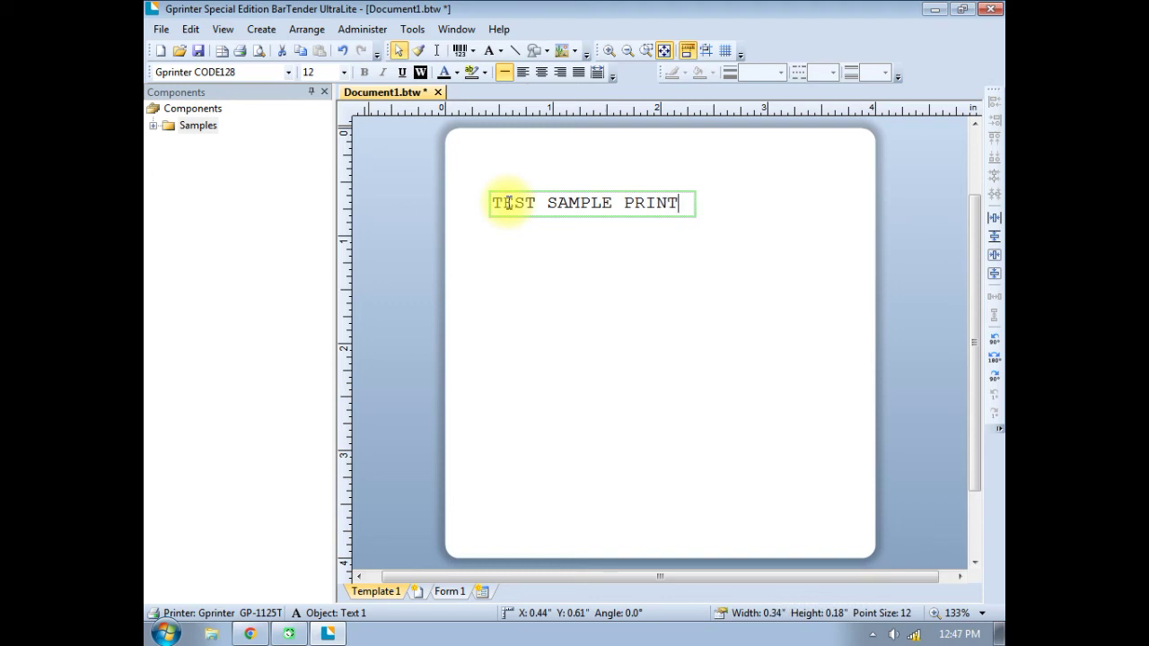
Step: Set the heading font to Haettenschweiler at size 28
click(292, 74)
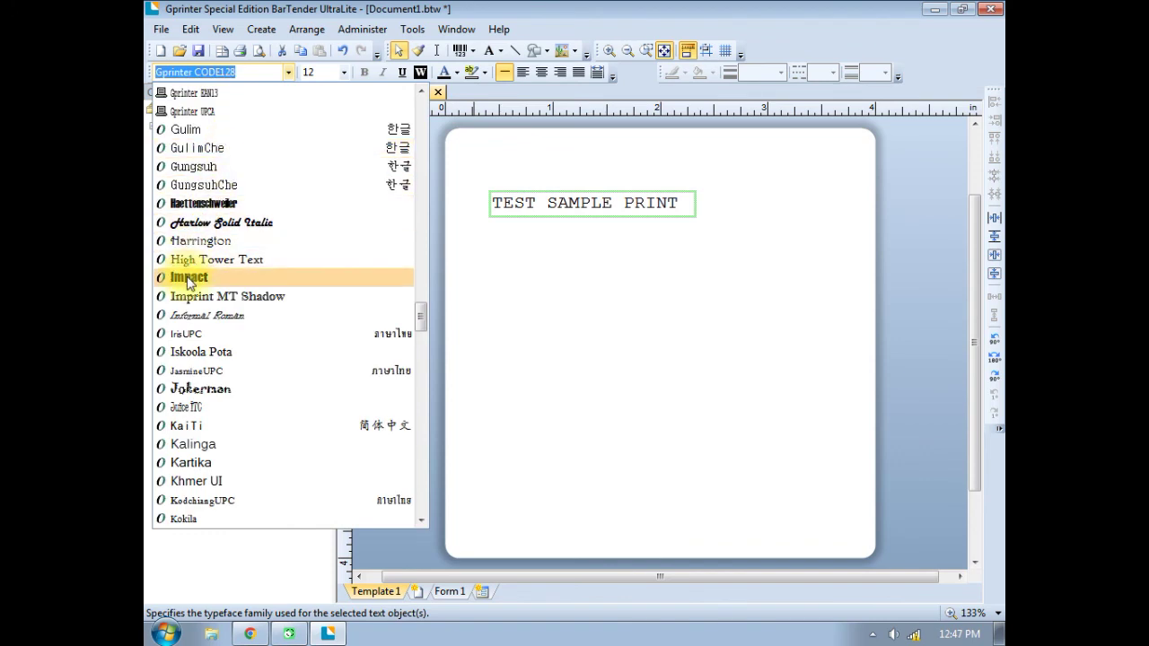
click(199, 206)
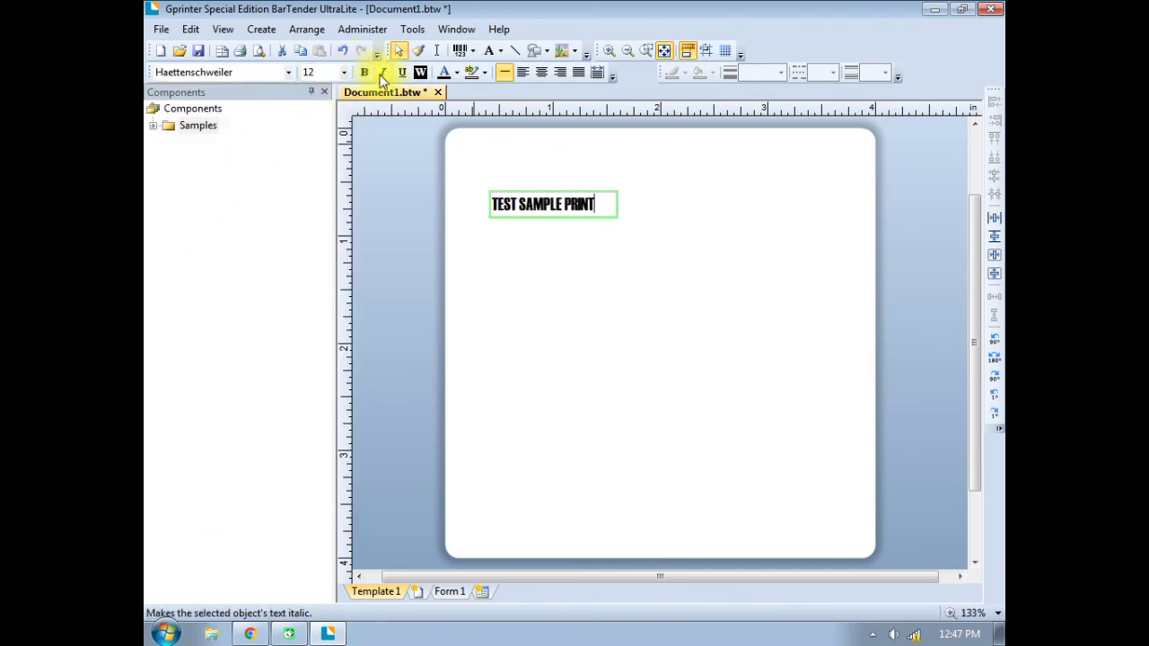
click(344, 72)
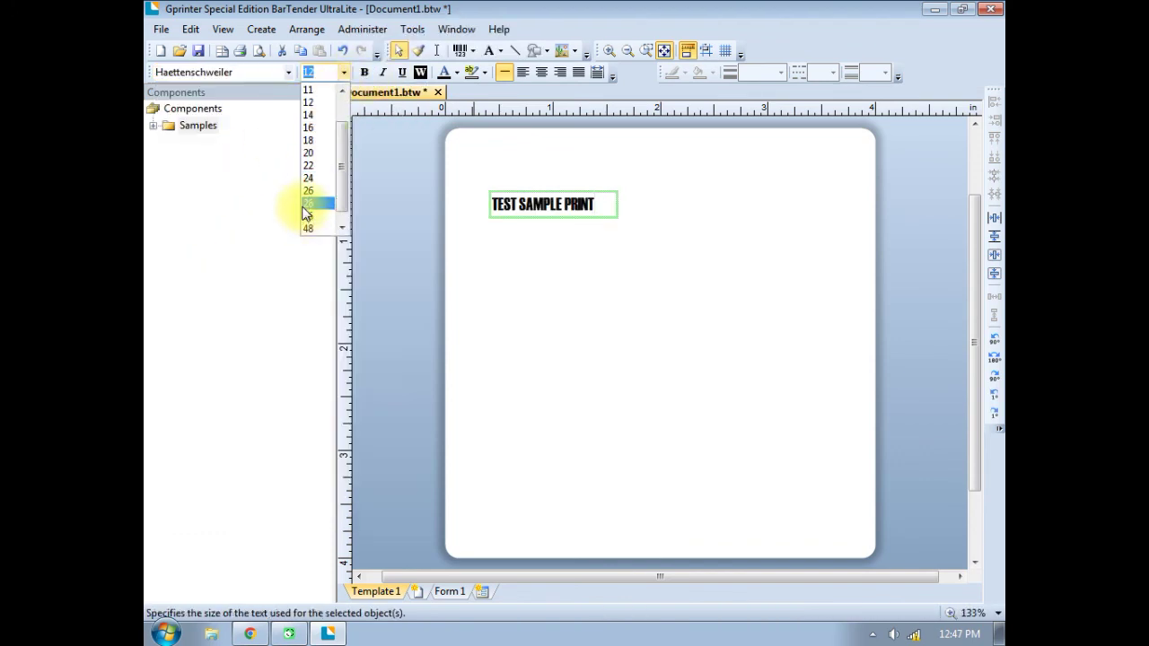
click(308, 203)
click(776, 293)
Step: Enlarge the heading to span the label and move it to the top
click(723, 220)
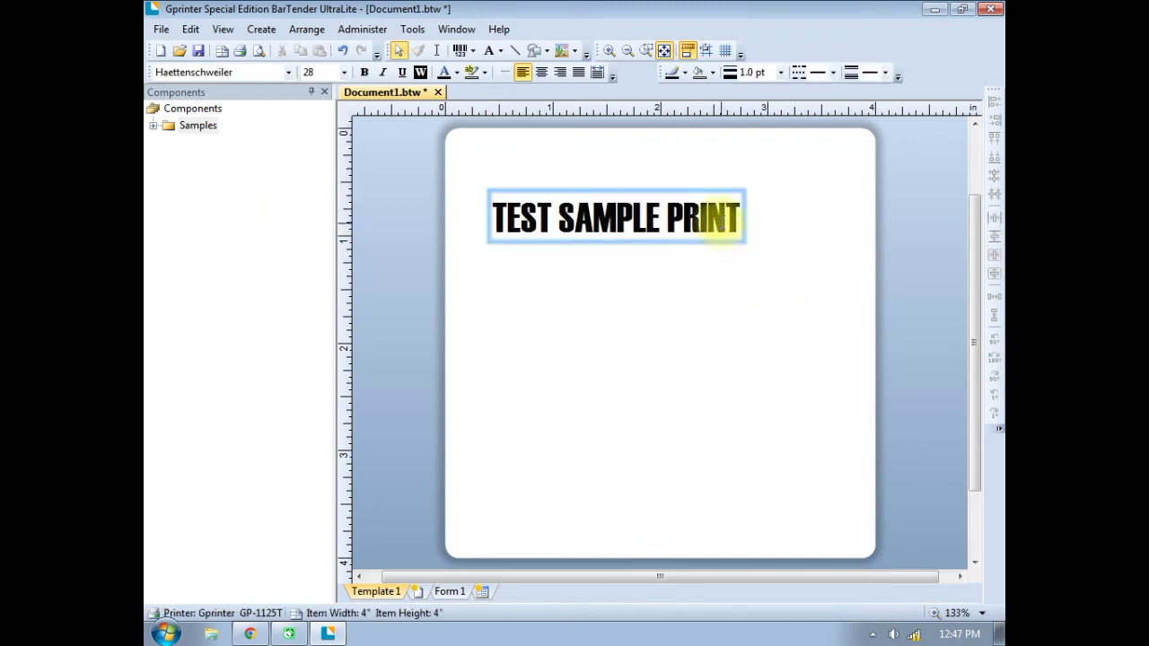
click(739, 194)
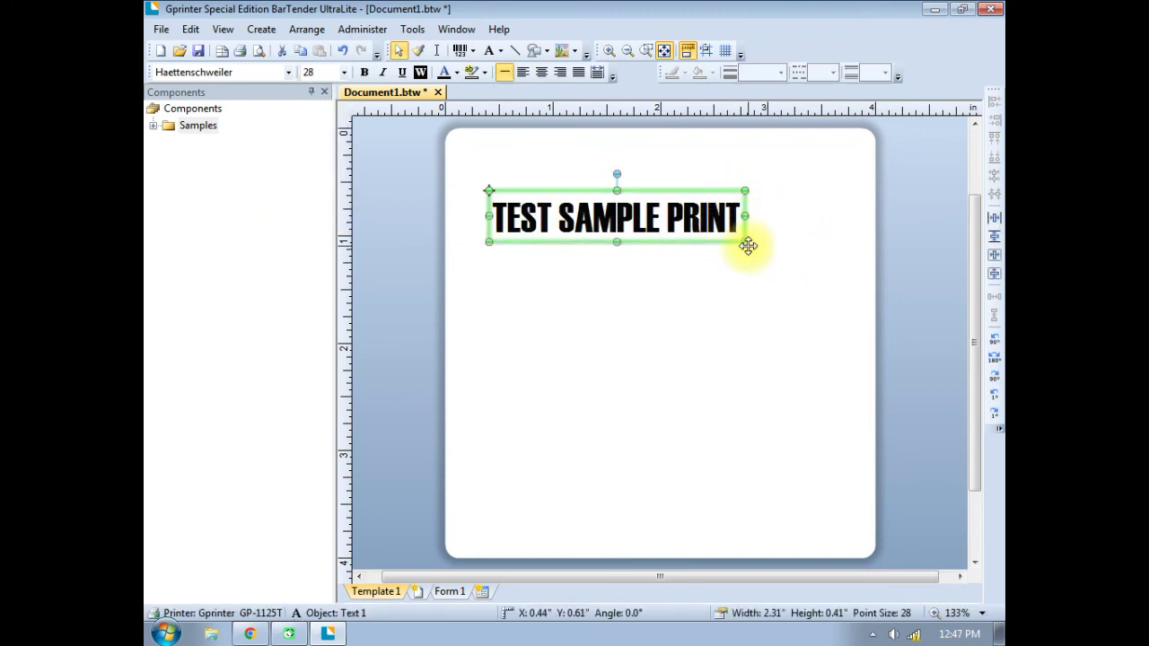
drag(745, 242, 832, 302)
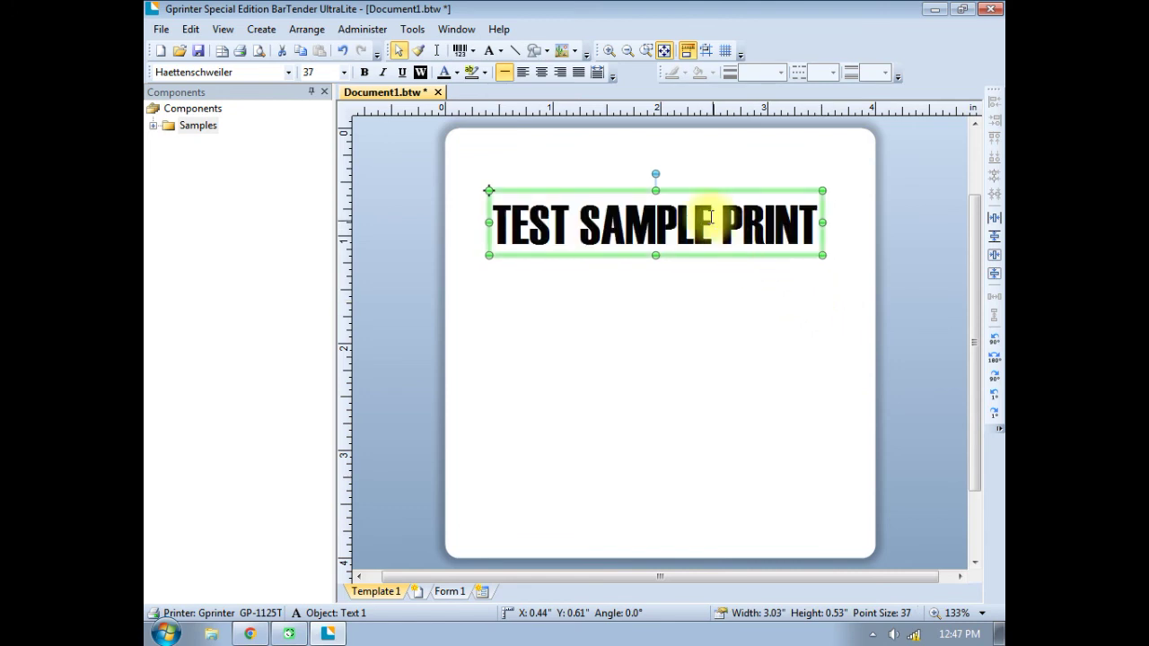
drag(695, 190, 694, 167)
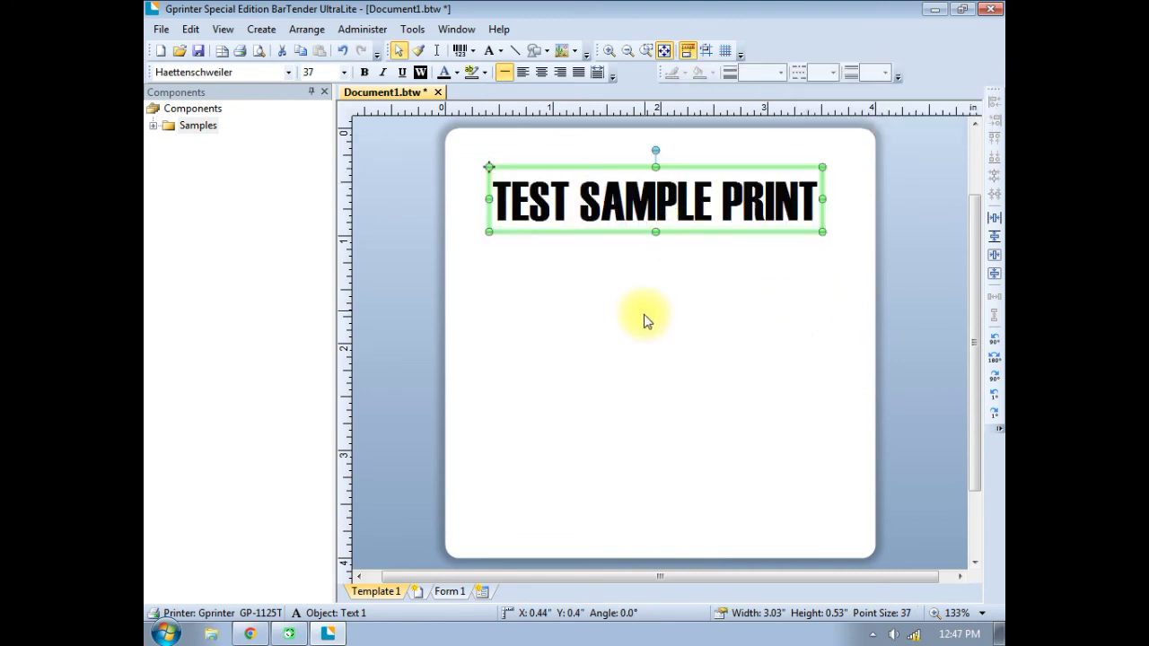
Step: Add a wide Code 128 barcode 12345678 under the heading with 18-pt digits
click(461, 50)
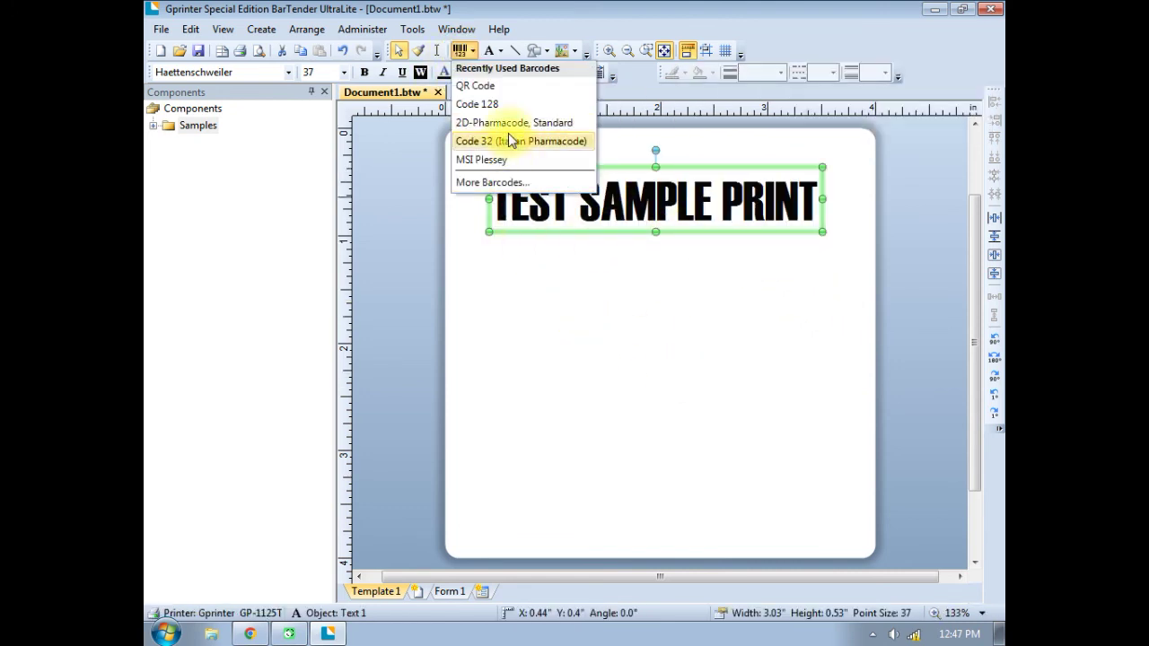
click(481, 106)
click(514, 285)
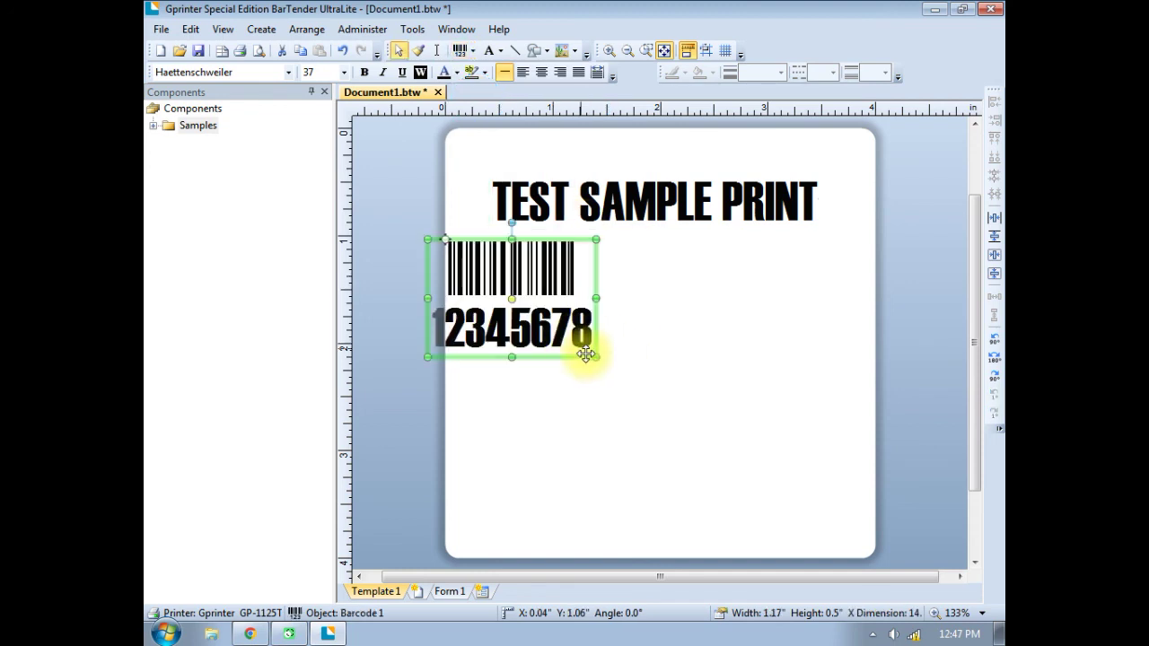
drag(597, 357, 785, 462)
drag(736, 361, 704, 386)
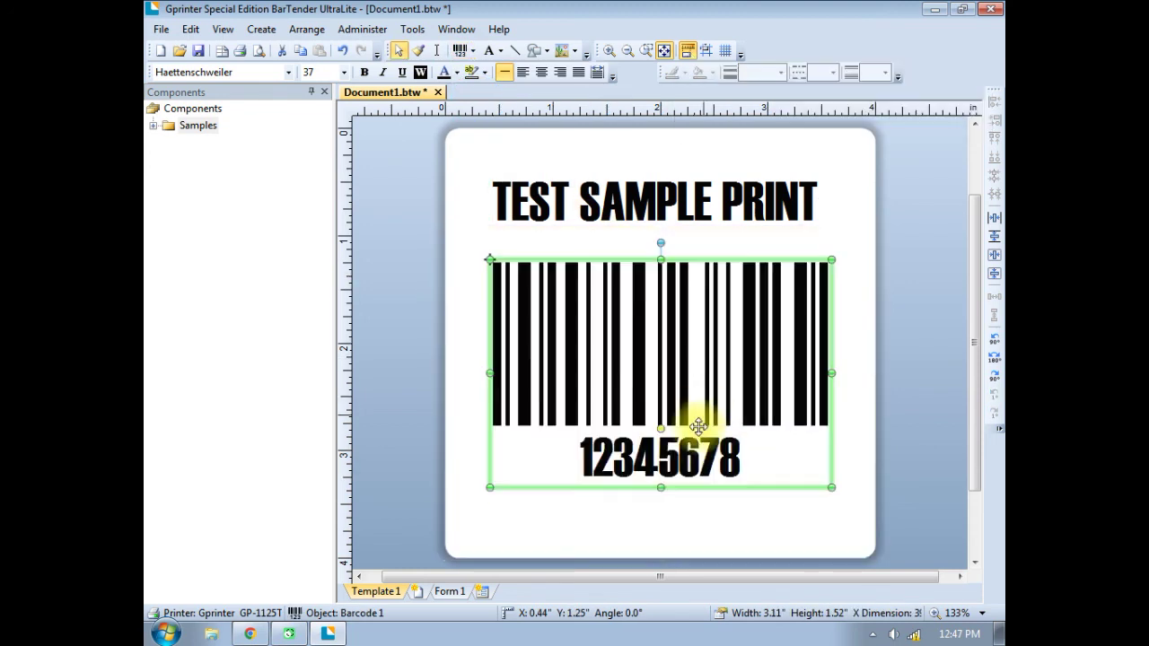
click(344, 72)
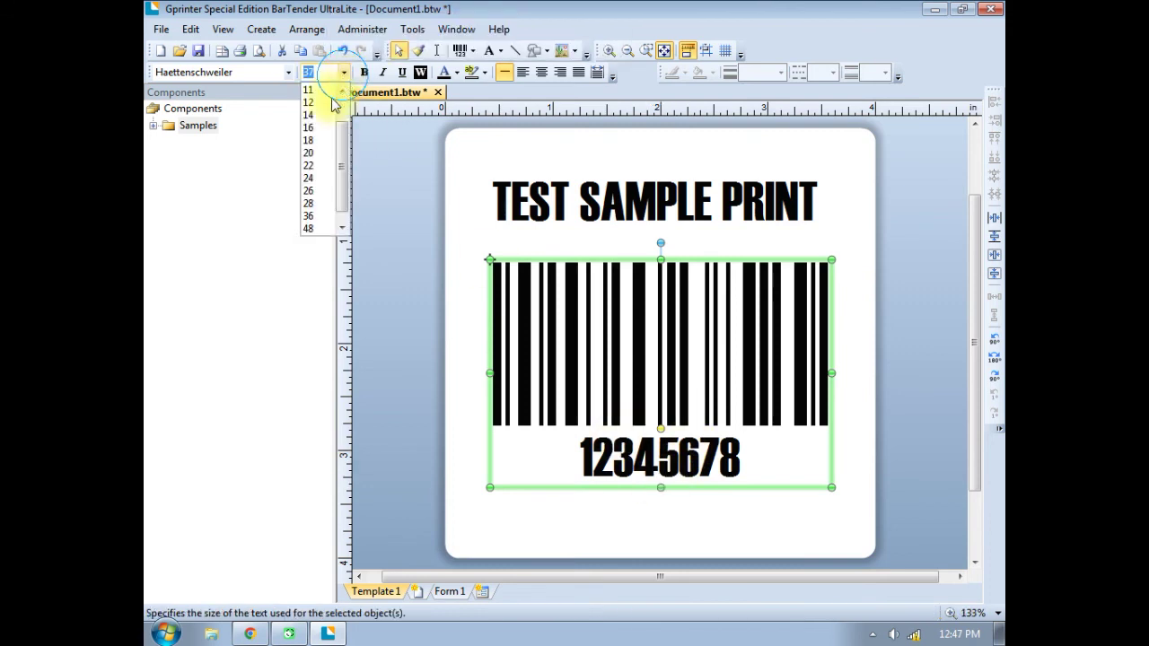
click(314, 141)
drag(662, 439, 673, 325)
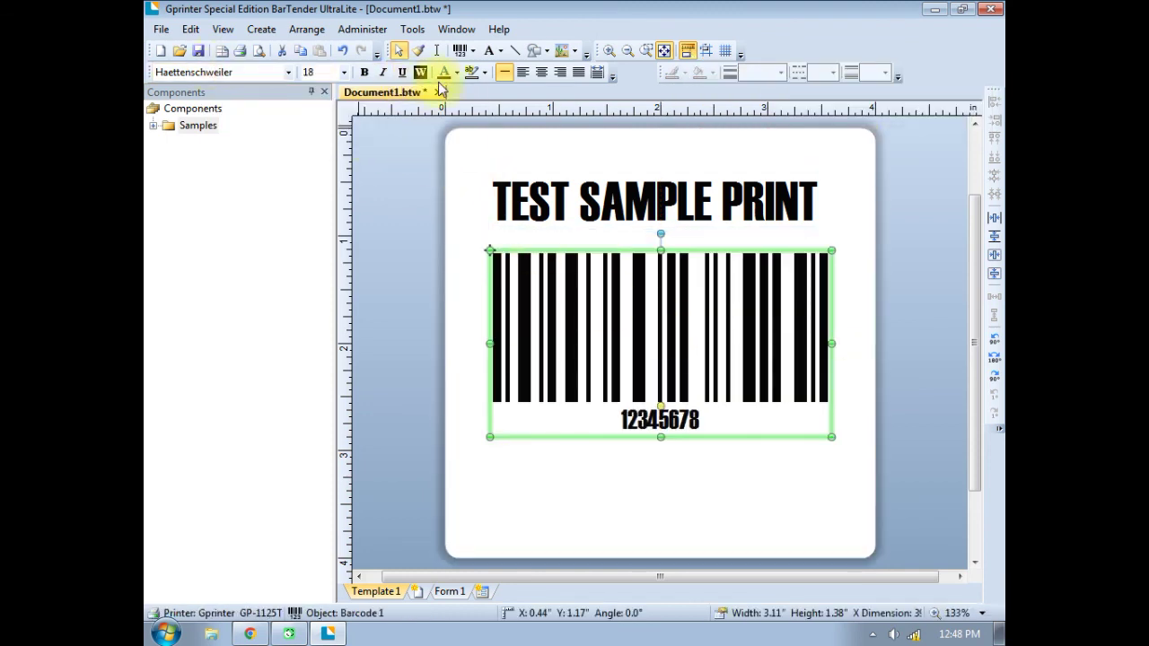
Step: Add a QR code below the barcode and bring up the Print dialog
click(460, 50)
click(466, 105)
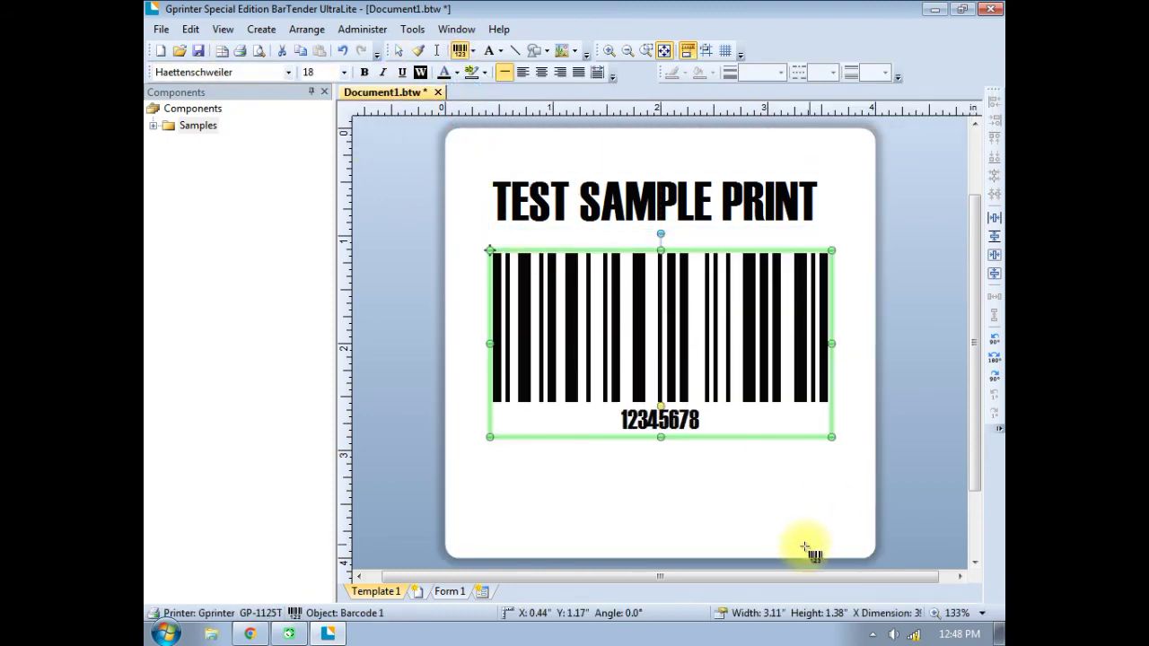
drag(637, 473, 663, 471)
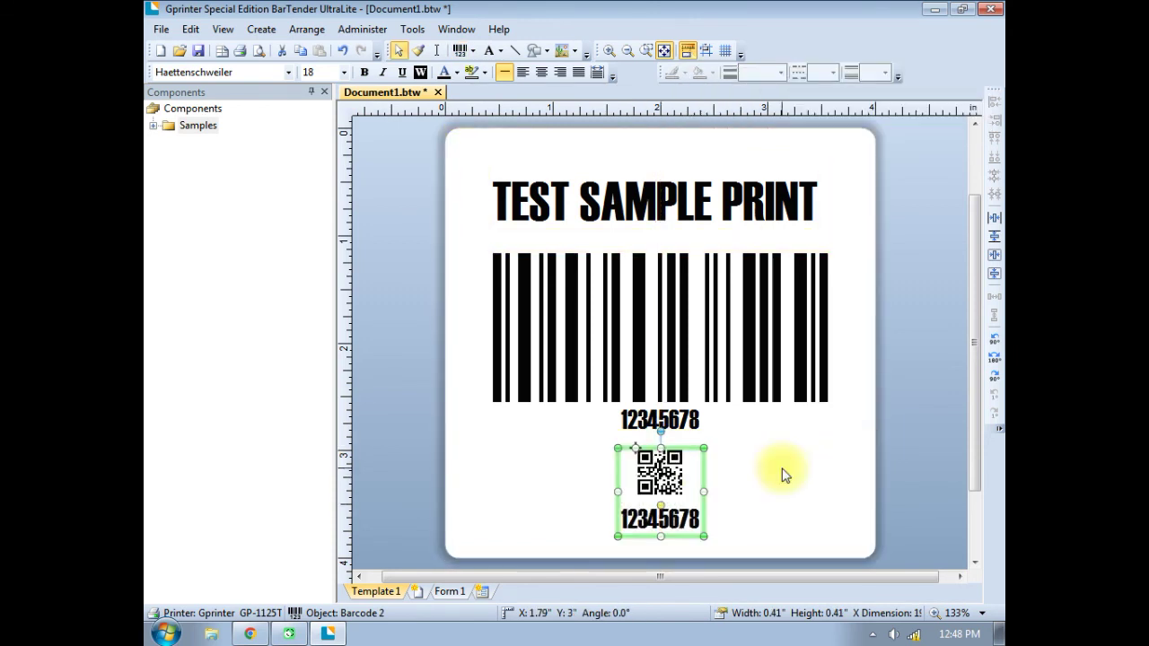
click(238, 50)
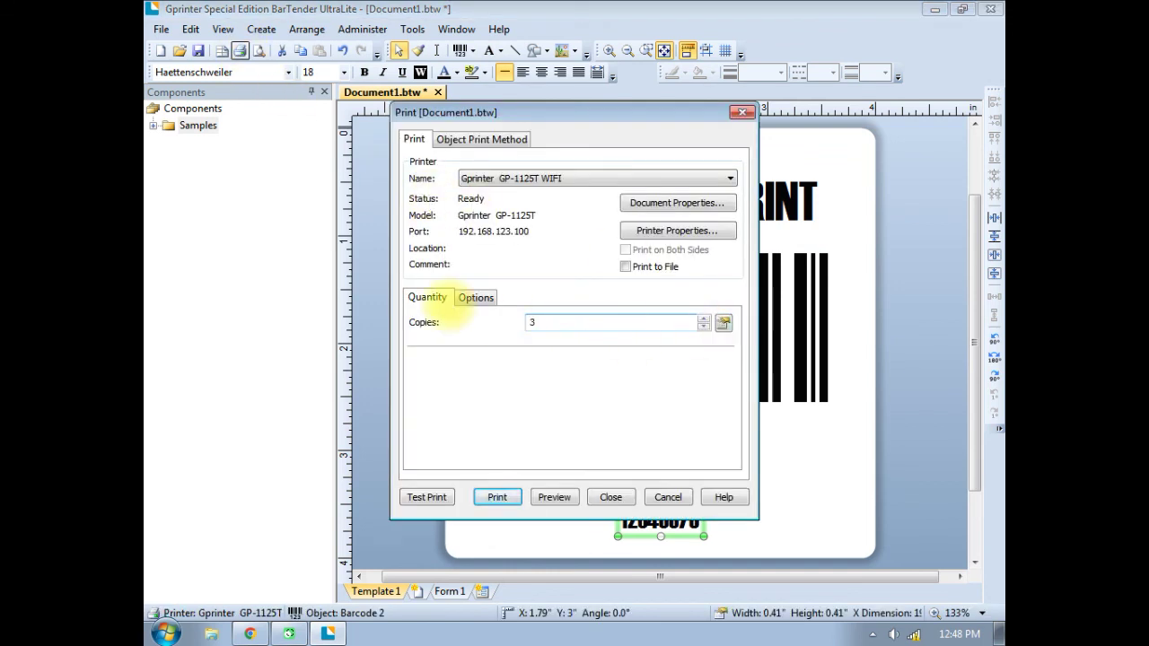
Step: Print 3 copies of Document1.btw on the Gprinter GP-1125T WIFI
click(488, 500)
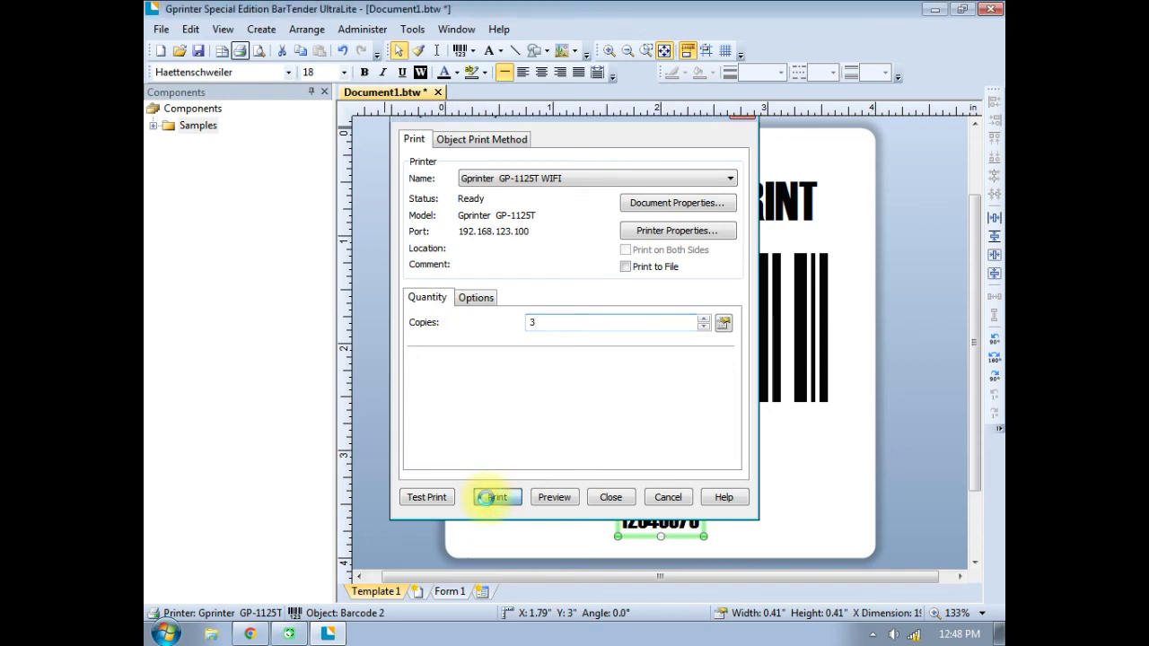